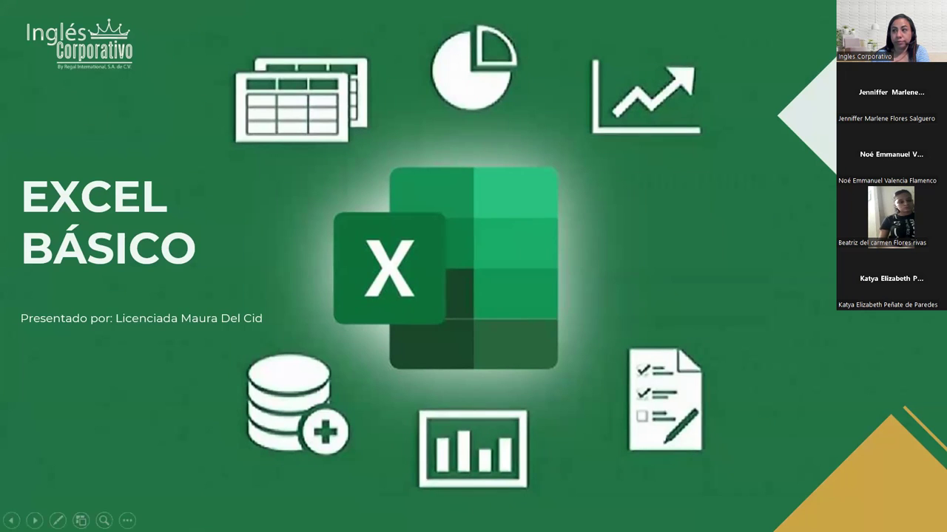
Step: Advance the slideshow past the EXCEL BÁSICO title to the BUSCAR INFORMACIÓN slide
key(Right)
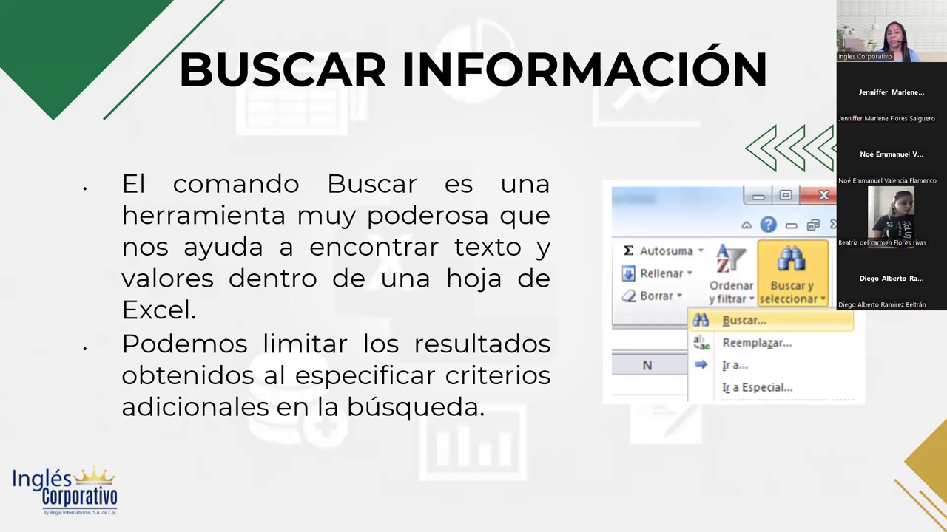
Step: Advance to the BÚSQUEDA RÁPIDA slide showing the Buscar y reemplazar dialog
key(Right)
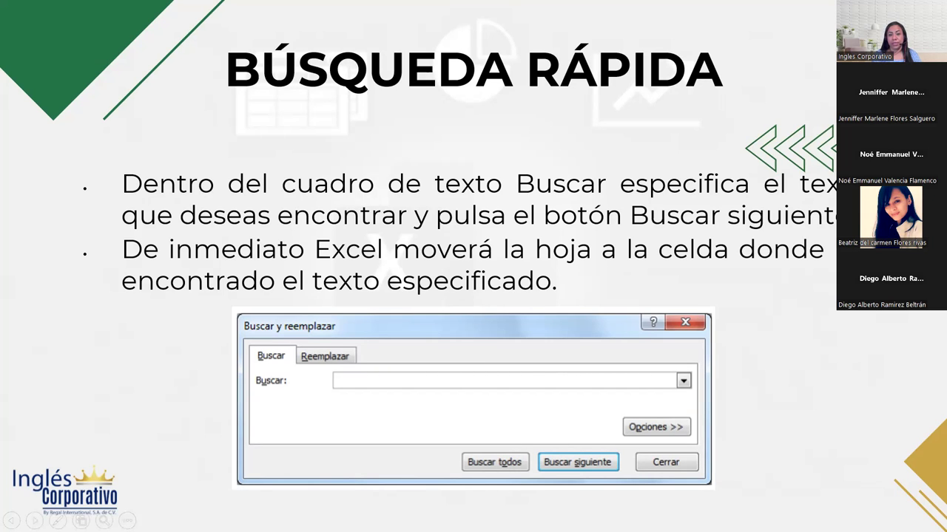
Step: Advance to the OPCIONES DE BÚSQUEDA slide with the expanded search dialog
key(Right)
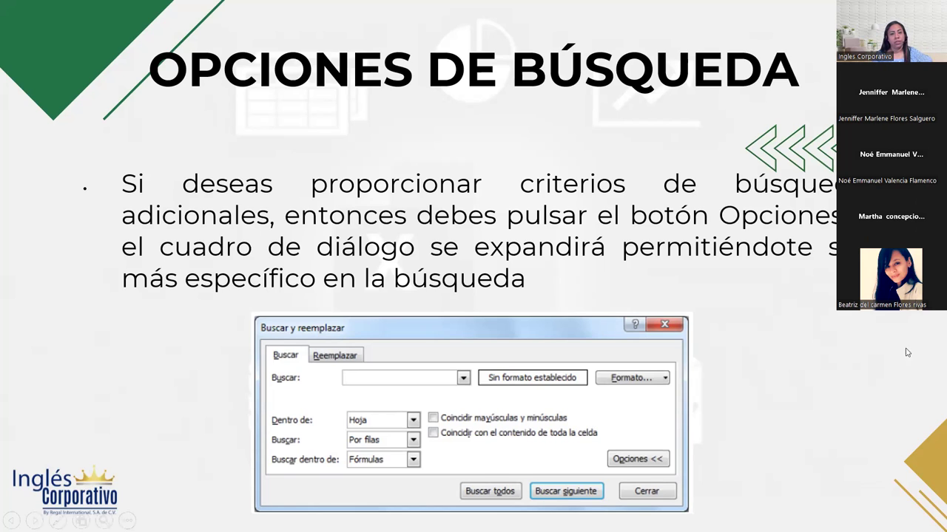
Step: Advance the slideshow to the CARACTERES COMODÍN slide on ? and * wildcards
key(Right)
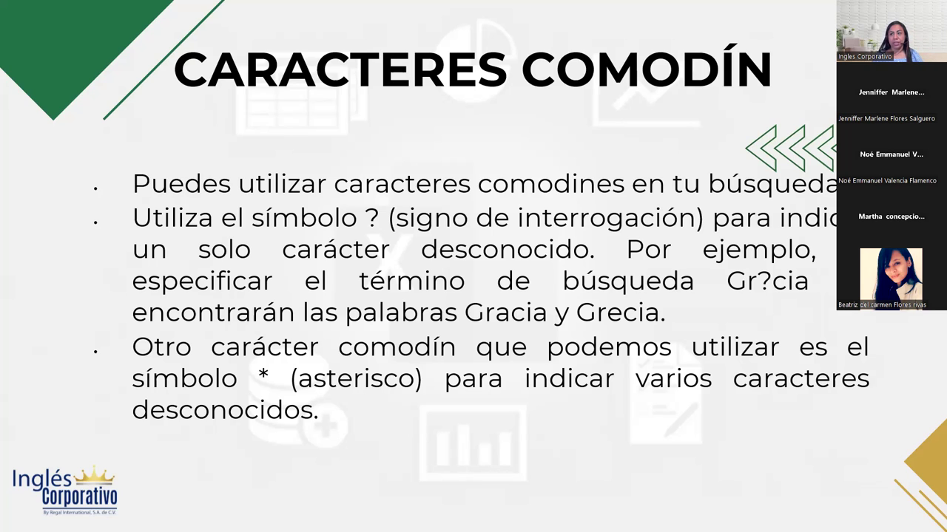
Step: Advance to the BUSCAR Y REEMPLAZAR slide picturing the Reemplazar dialog
key(Right)
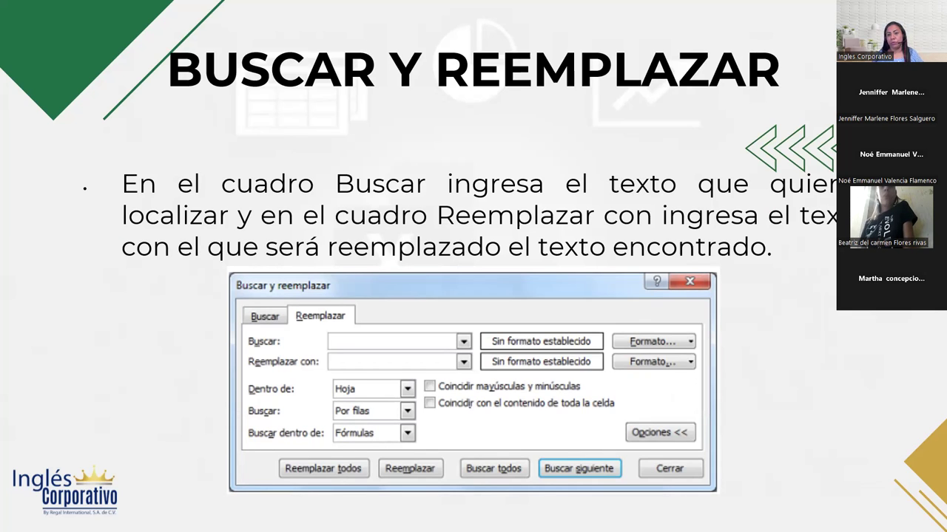
Step: Advance the slideshow to the Práctica de validación slide
key(Right)
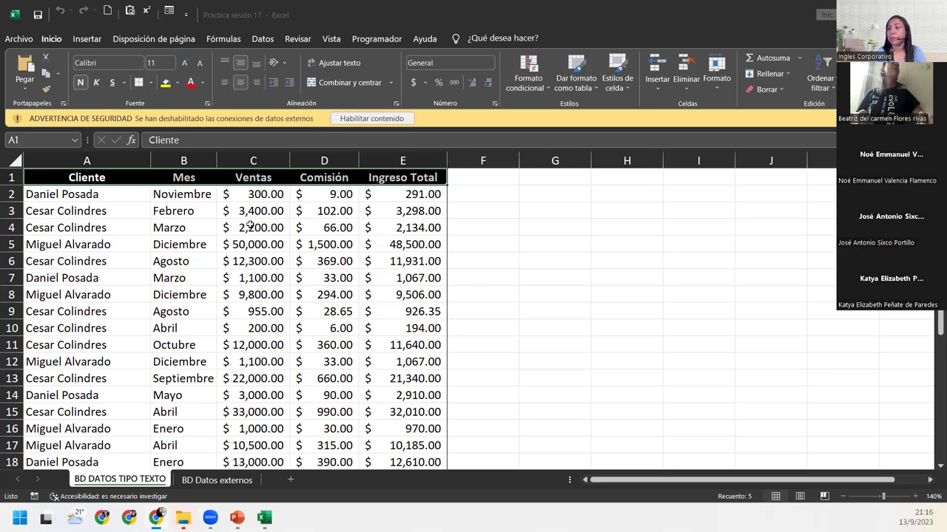
Step: Enable the workbook's blocked external content and select the 50,000 sale in C5
click(372, 118)
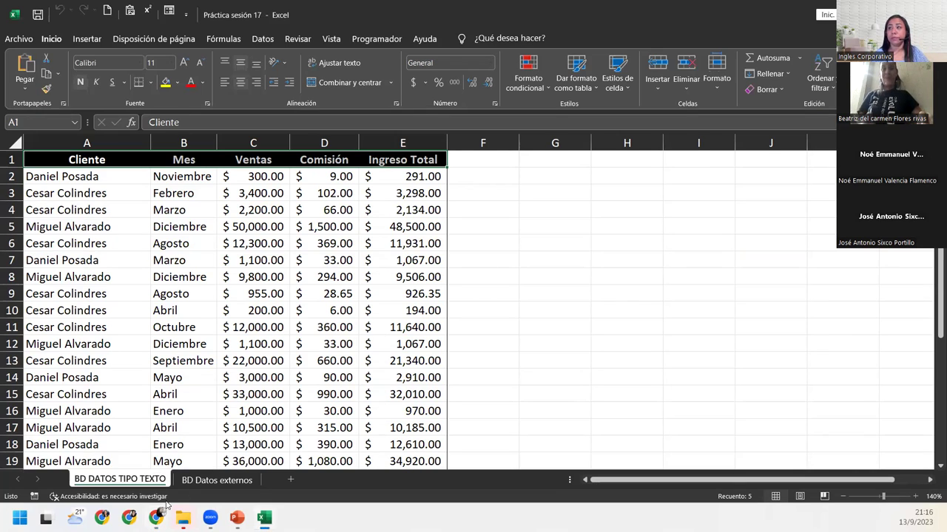
click(229, 226)
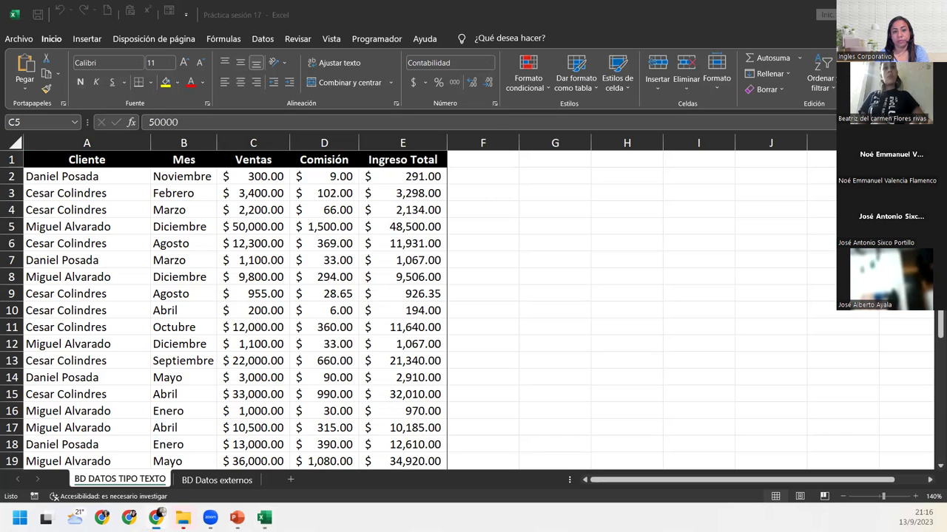
click(251, 228)
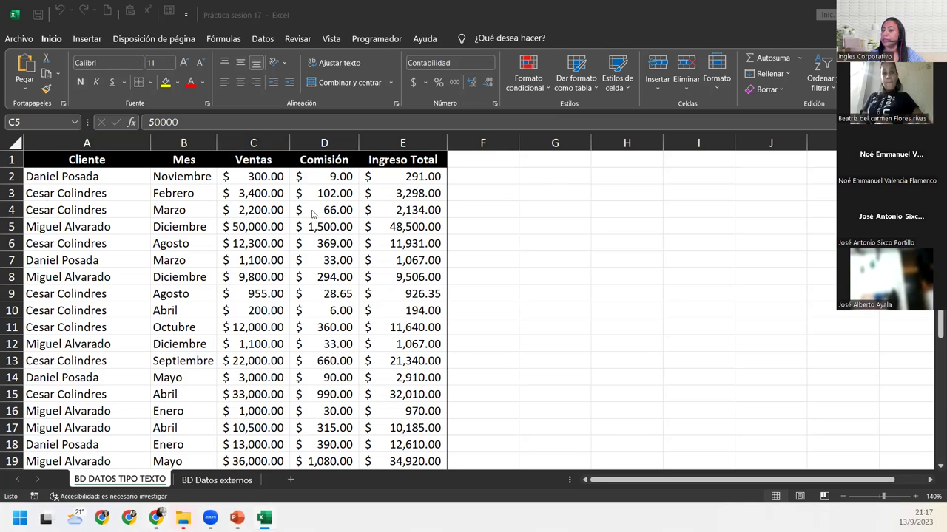
click(53, 50)
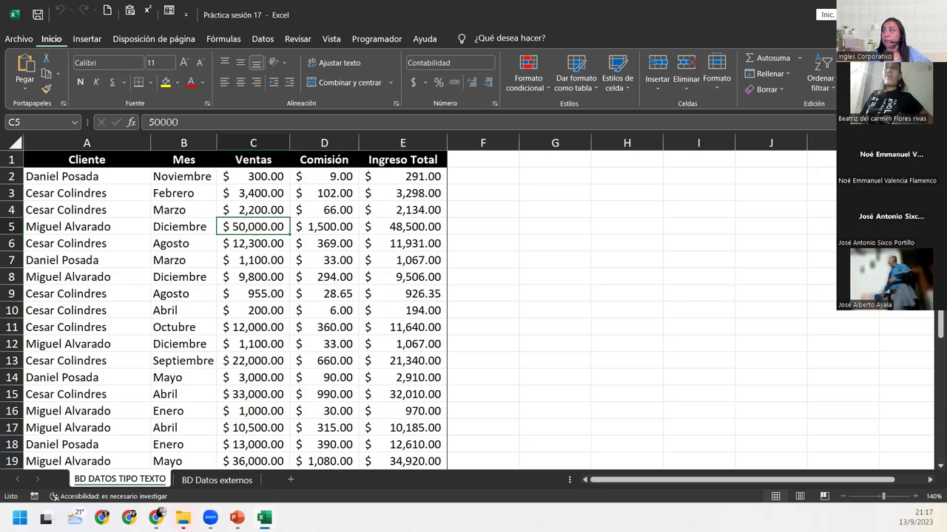
Step: Open Buscar y reemplazar with Ctrl+B, move it clear of columns A–C, and focus the search box
key(ctrl+b)
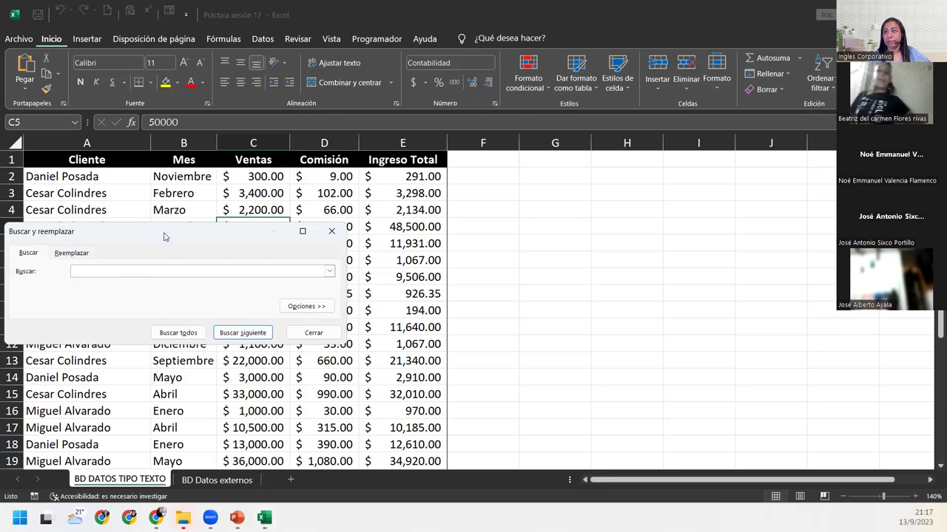
drag(165, 236, 499, 238)
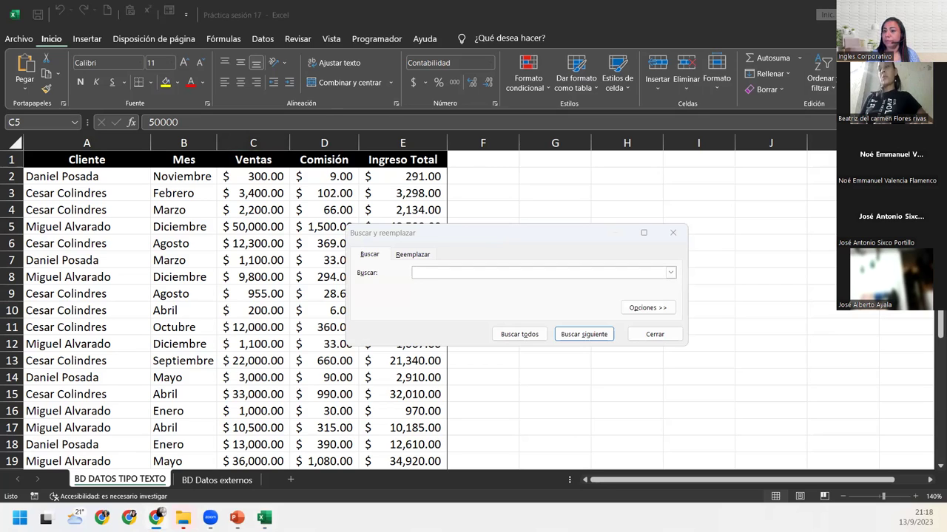
click(446, 274)
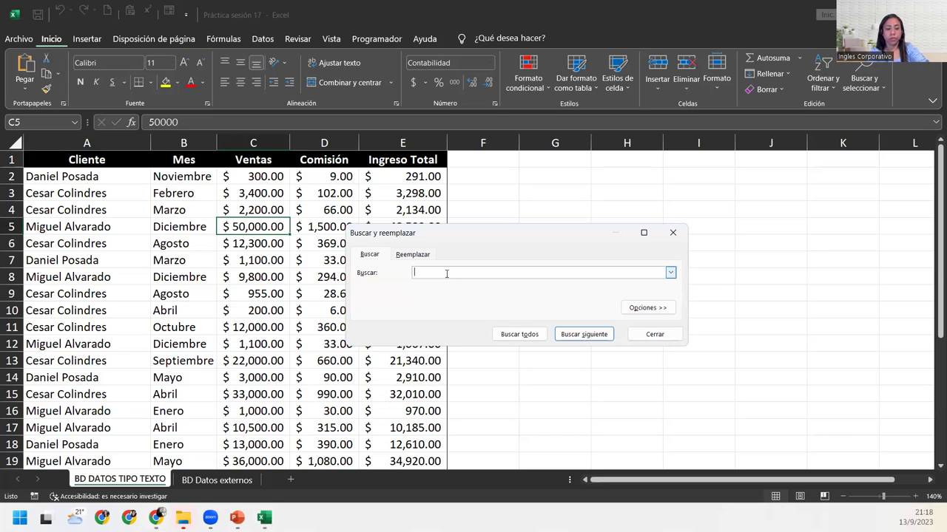
Step: Search 'Diciembre', step through its matches, then list all three: B5, B8 and B12
text(Diciembre)
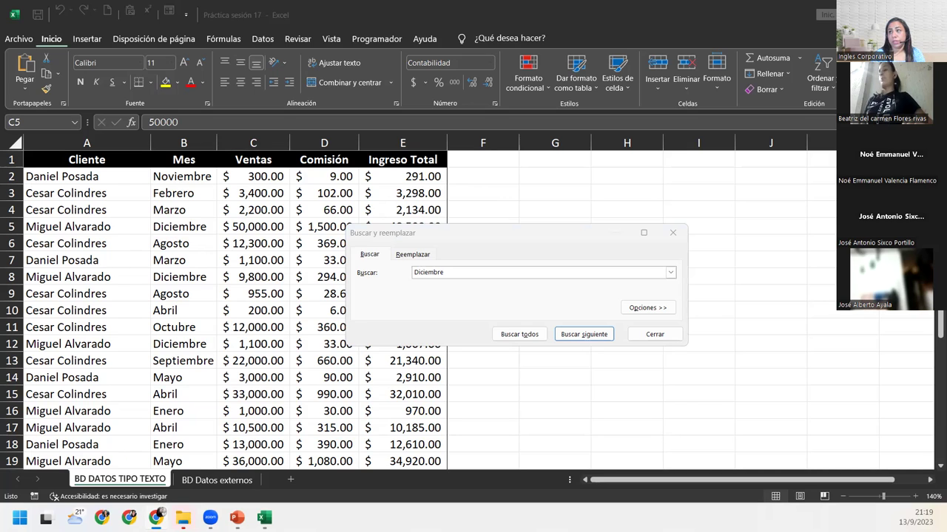
click(578, 338)
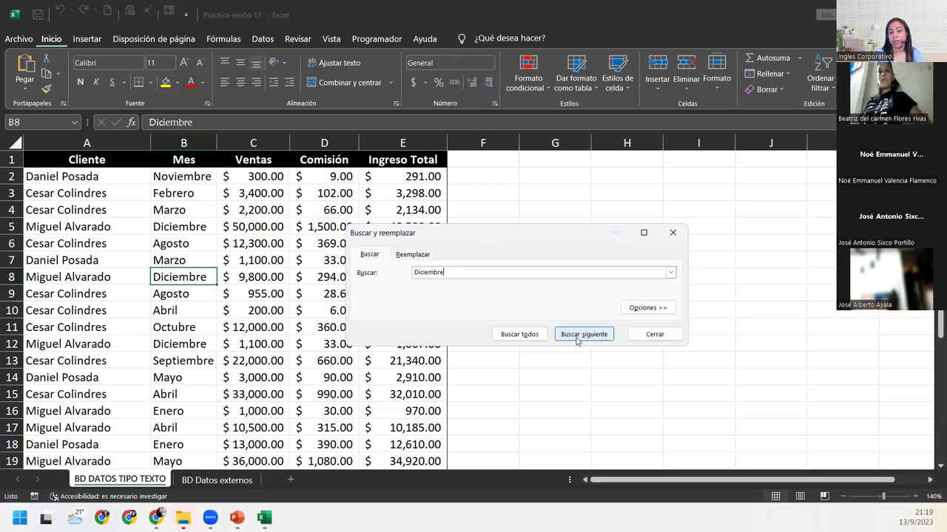
click(578, 338)
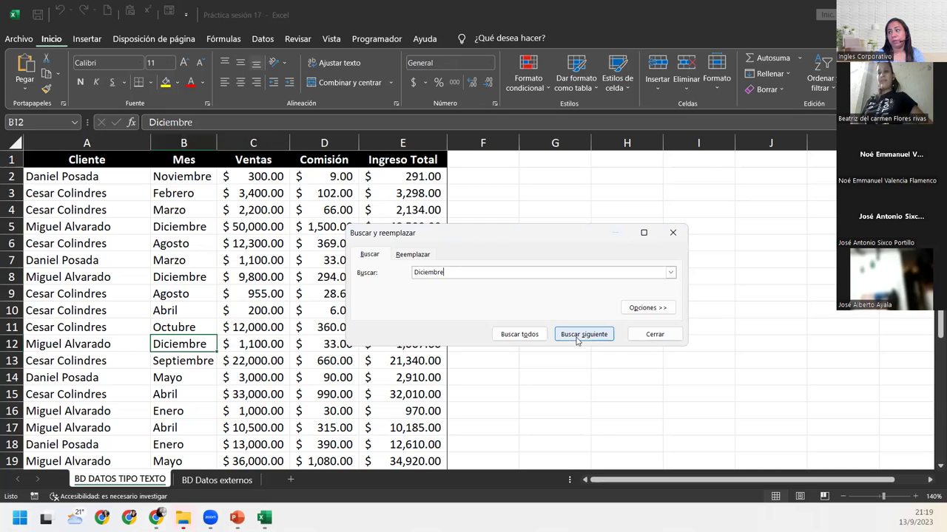
click(578, 338)
click(578, 338)
click(577, 338)
click(578, 338)
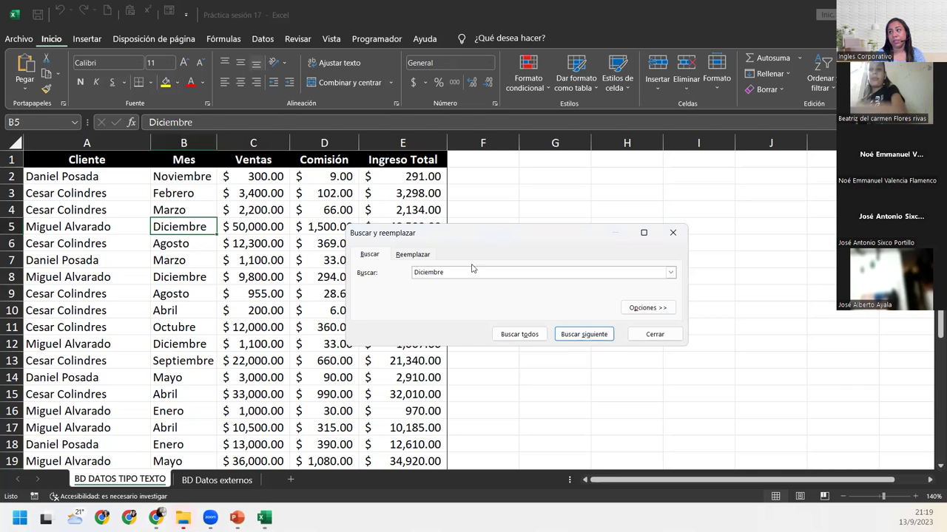
click(524, 337)
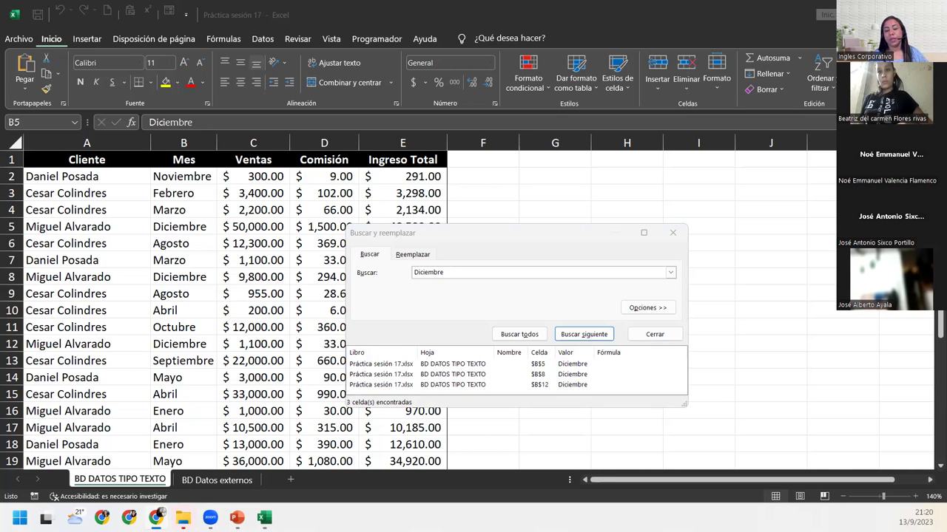
click(423, 375)
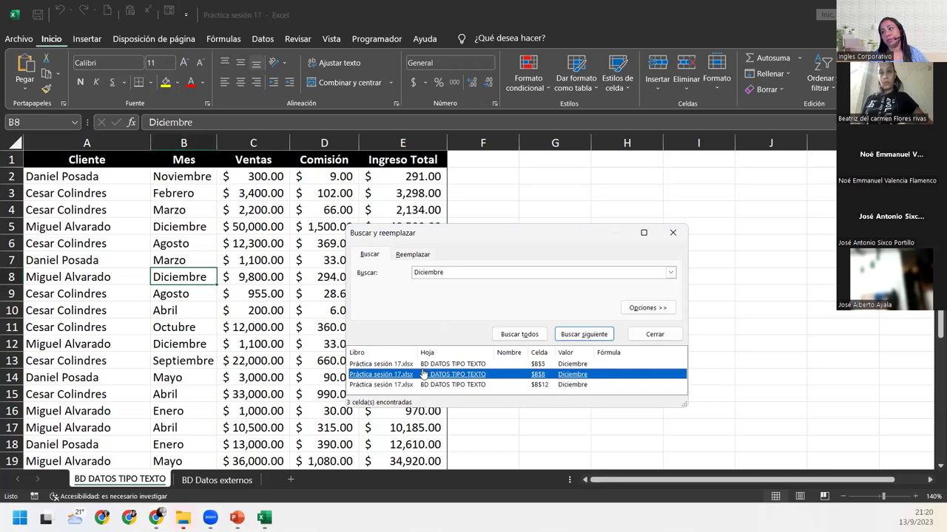
click(442, 385)
click(440, 375)
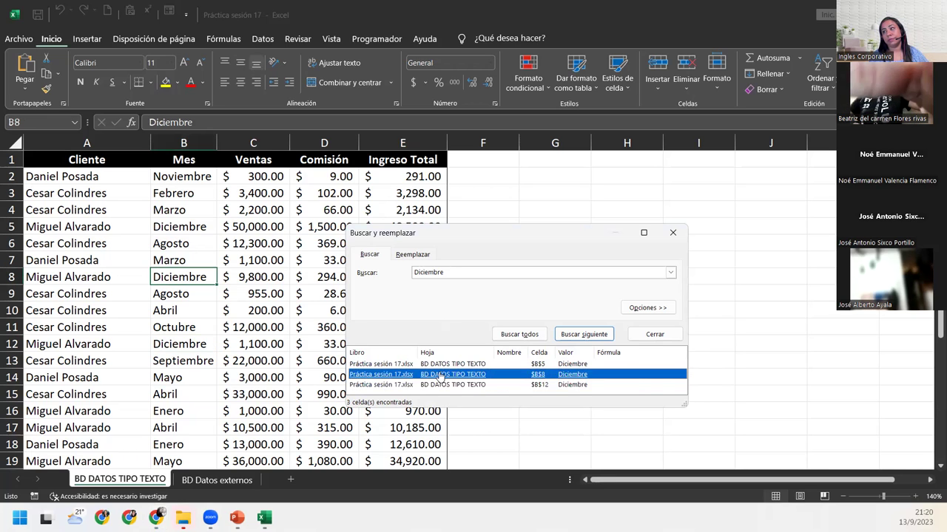
click(380, 363)
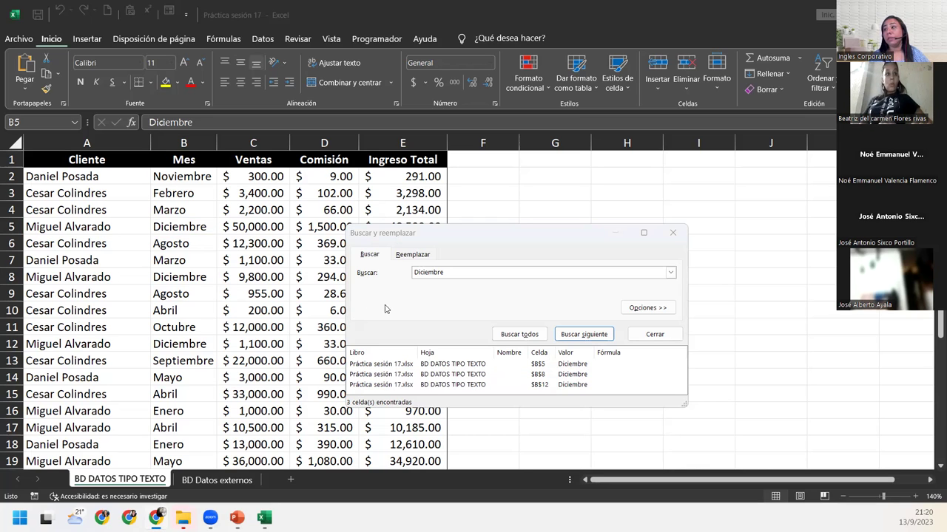
Step: Replace the search term with 'agosto' and list all matches: B6, B9 and B31
click(474, 274)
double_click(474, 273)
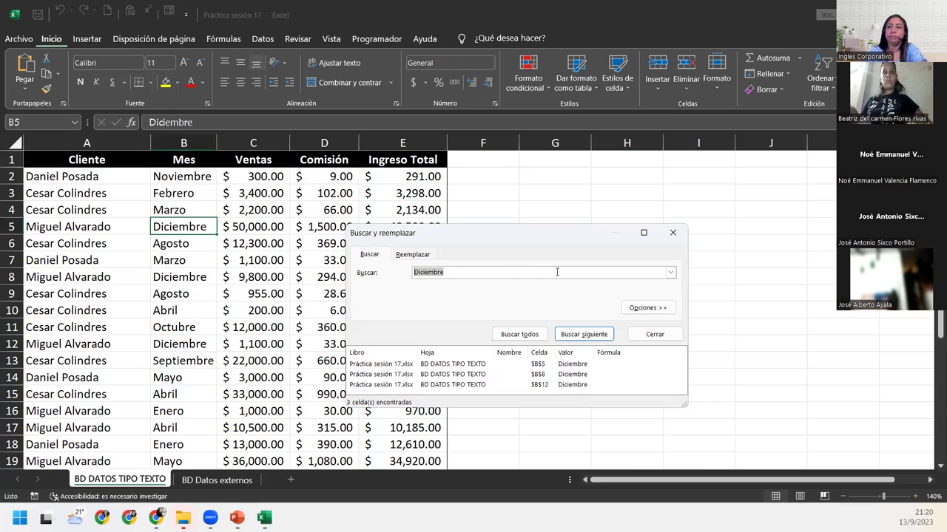
text(s)
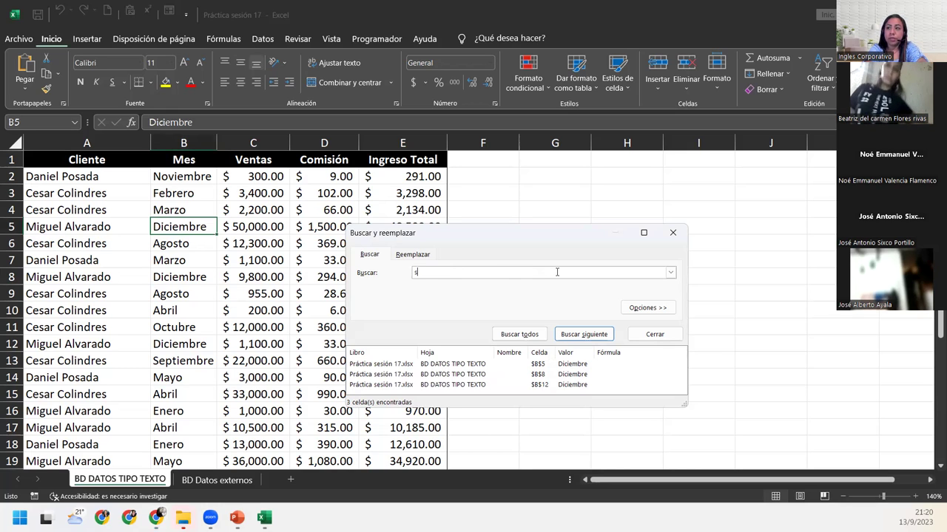
key(BackSpace)
text(agosto)
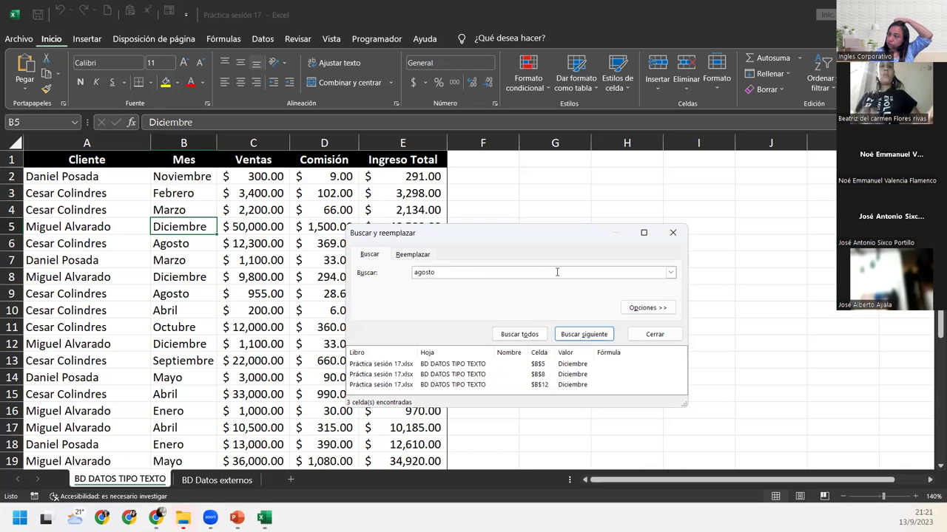
click(520, 334)
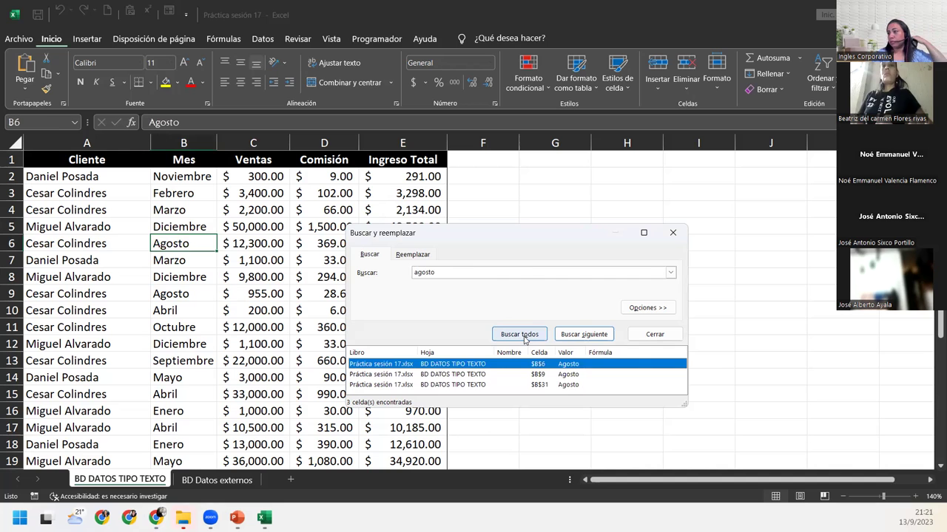
Step: Jump between the Agosto results B9, B31 and B6 from the results list
click(427, 374)
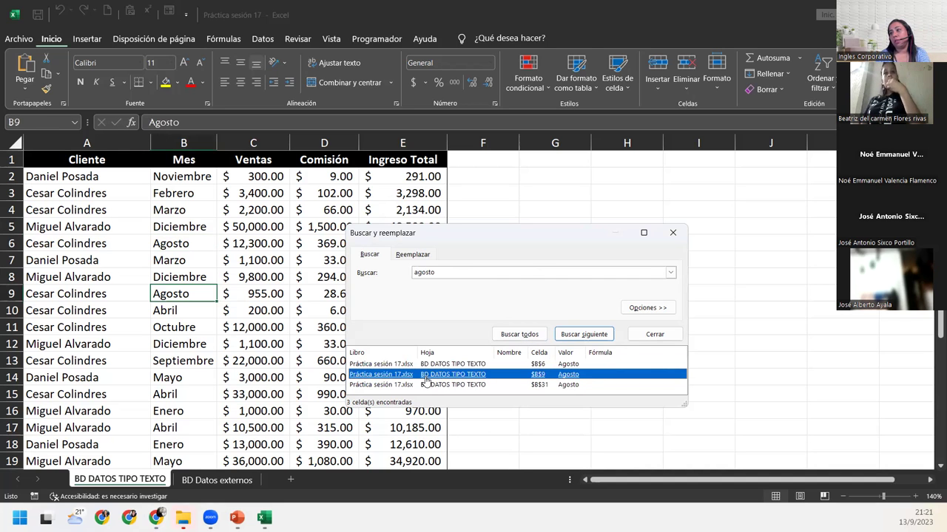
click(429, 385)
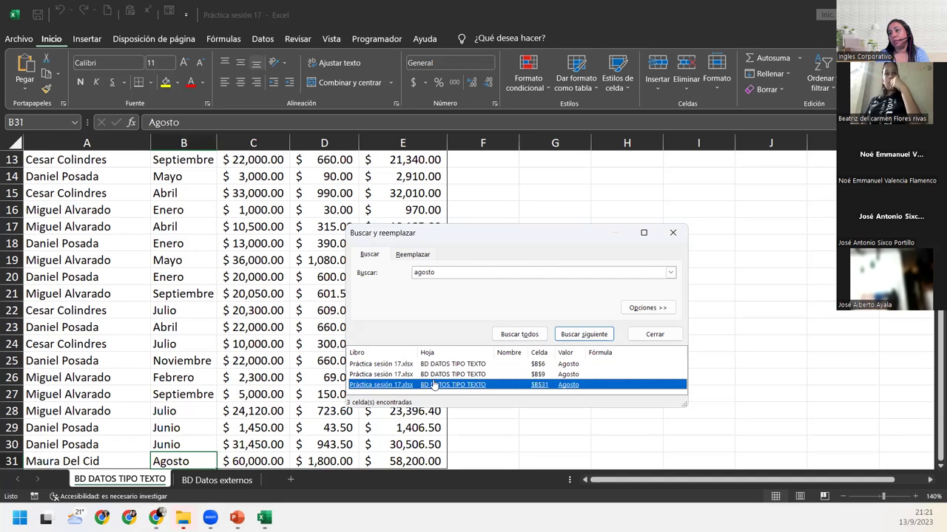
click(437, 375)
click(448, 365)
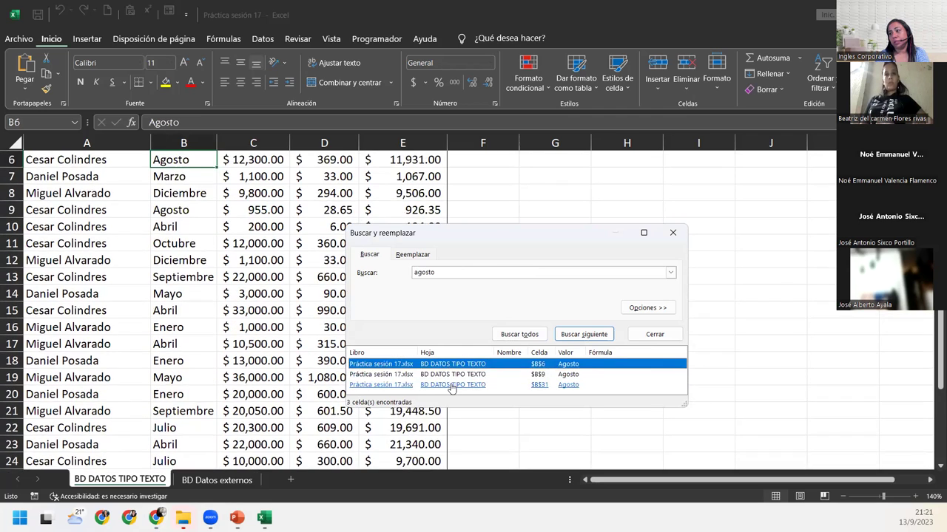
click(451, 384)
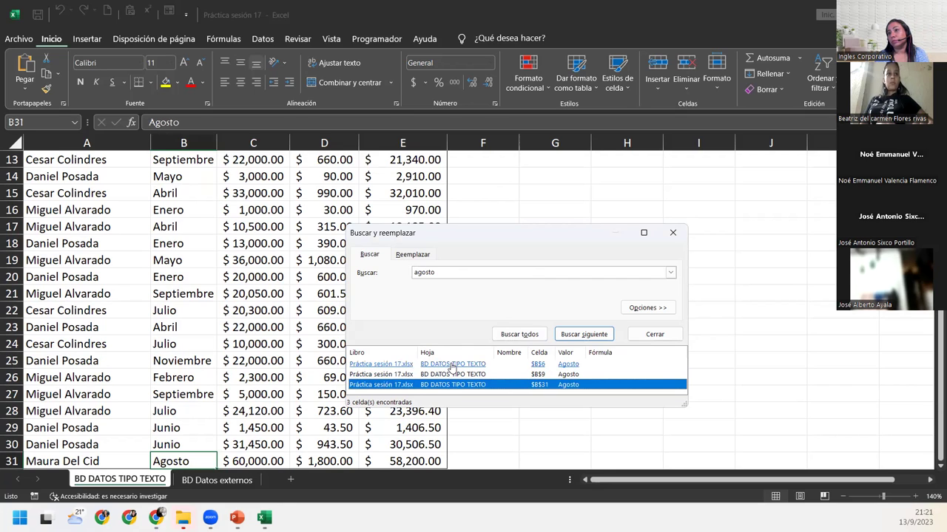
Step: Replace the search term 'agosto' with the wildcard pattern 'daniel*' and list all its matches
click(461, 273)
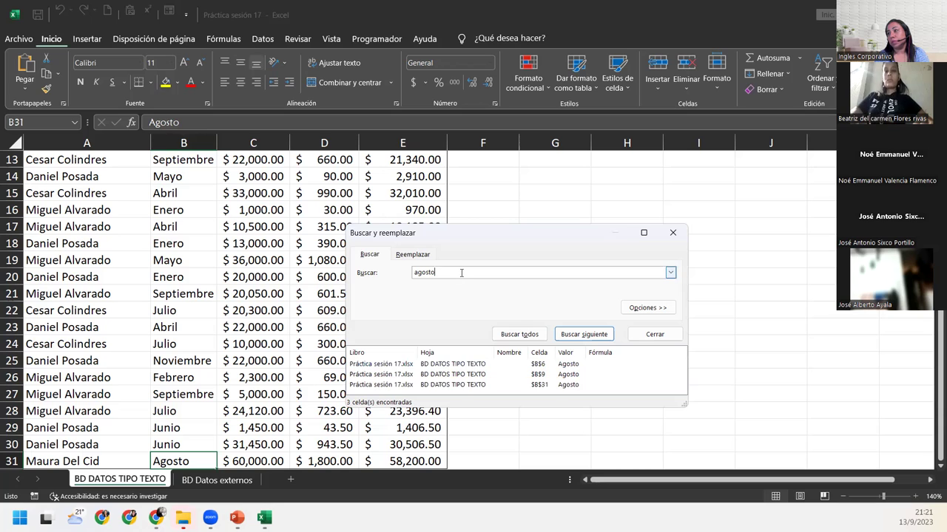
double_click(461, 273)
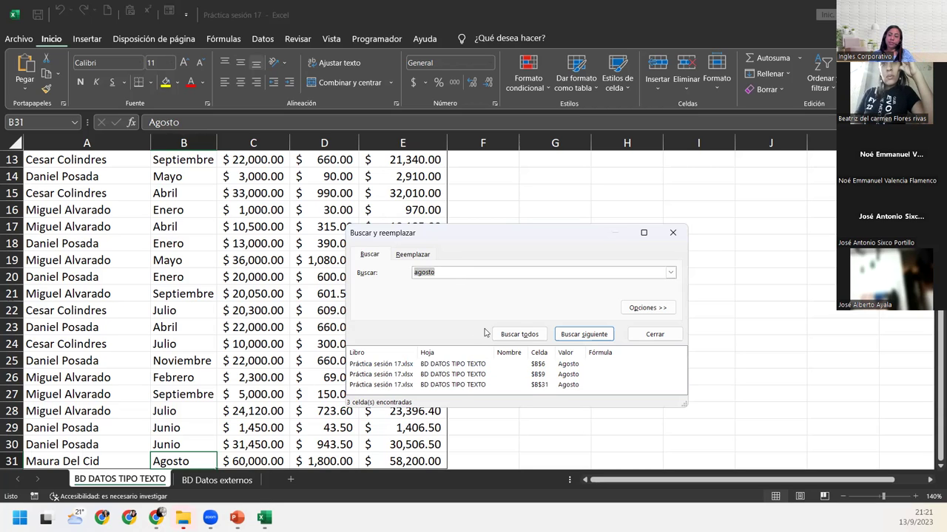
text(daniel)
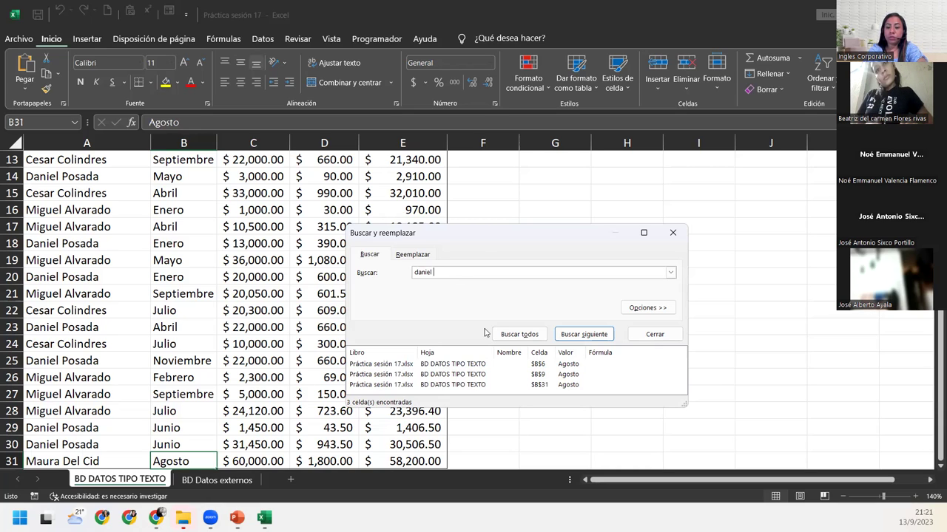
text(*)
key(Return)
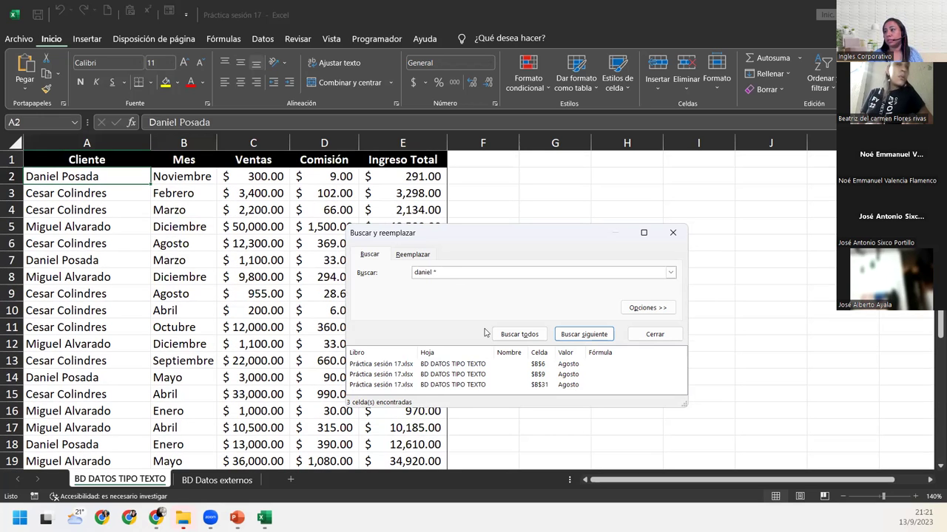
click(519, 334)
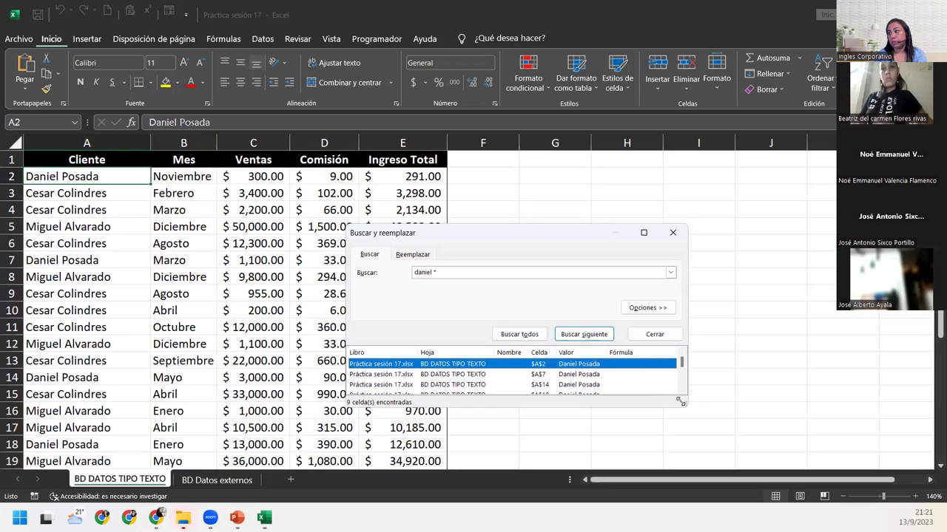
Step: Enlarge the results list, move the dialog up, and step through the matches from A2 to A25
drag(691, 409, 732, 507)
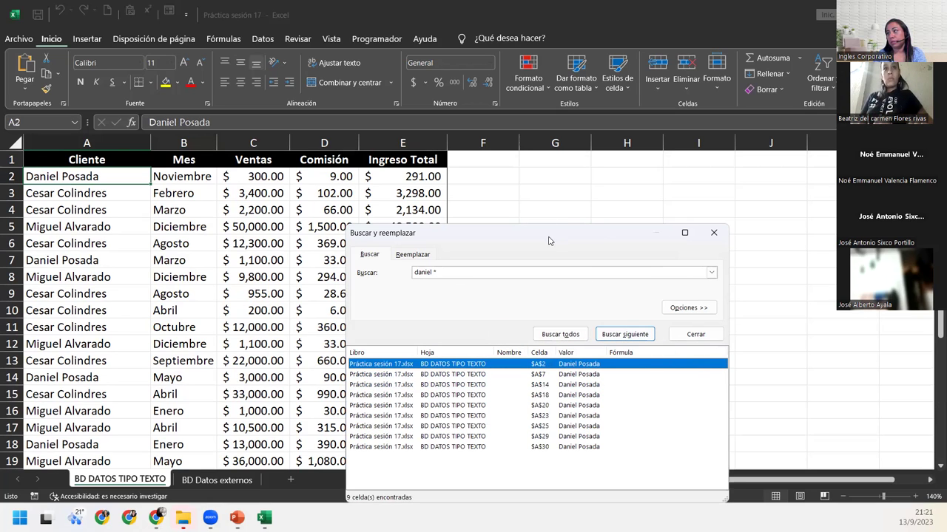
drag(557, 240, 589, 131)
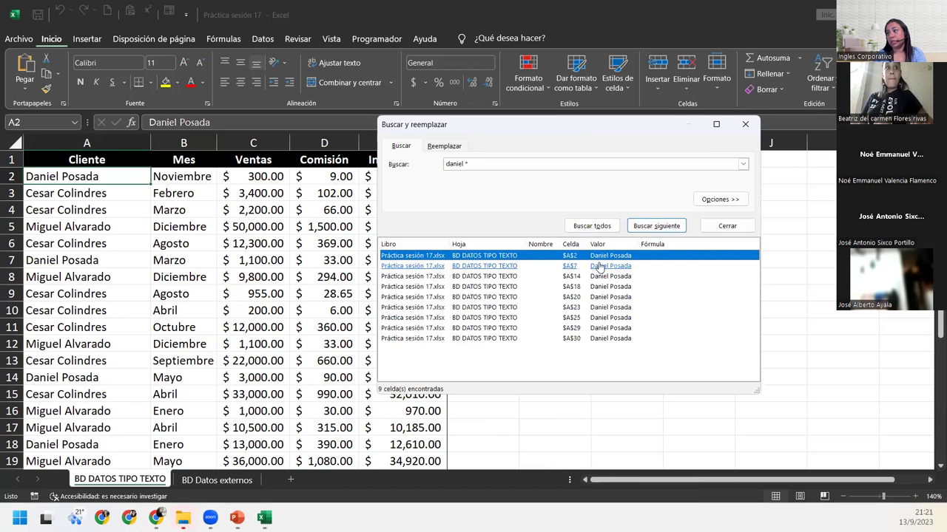
click(596, 276)
click(599, 297)
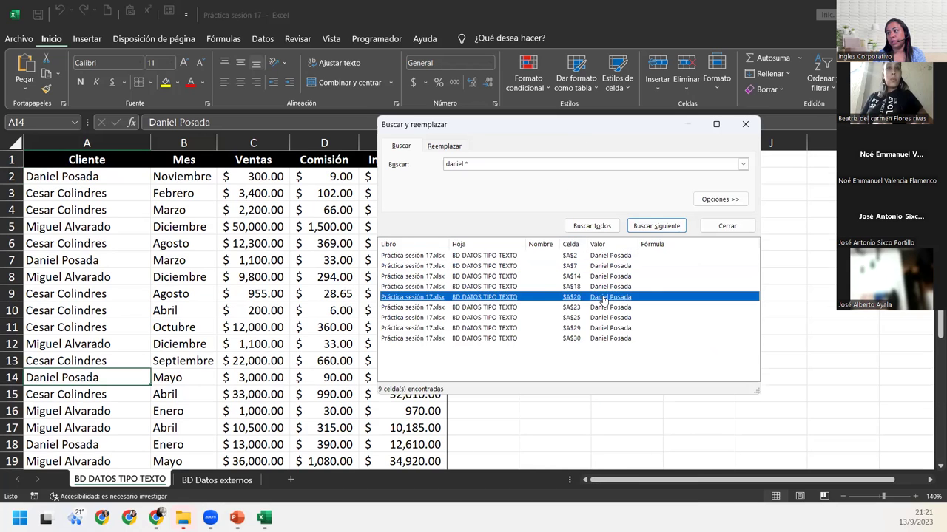
click(603, 317)
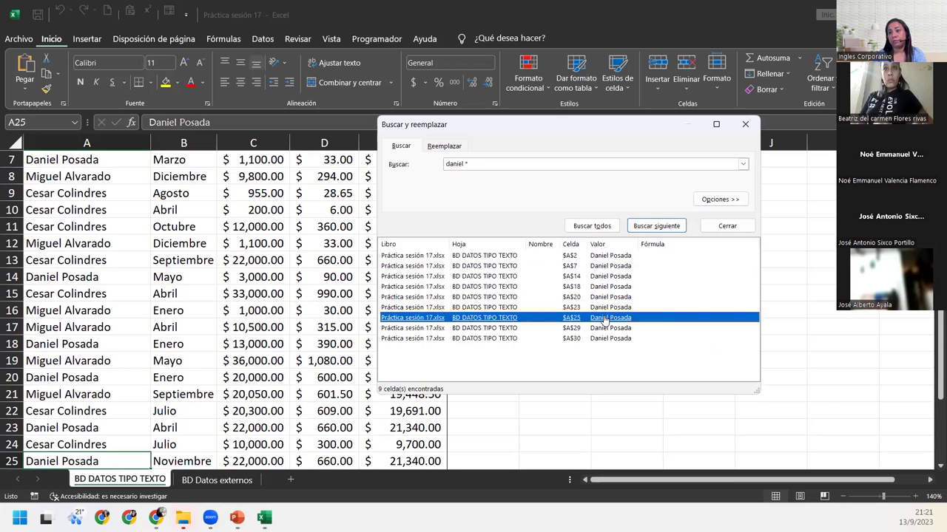
click(603, 296)
click(600, 286)
click(598, 276)
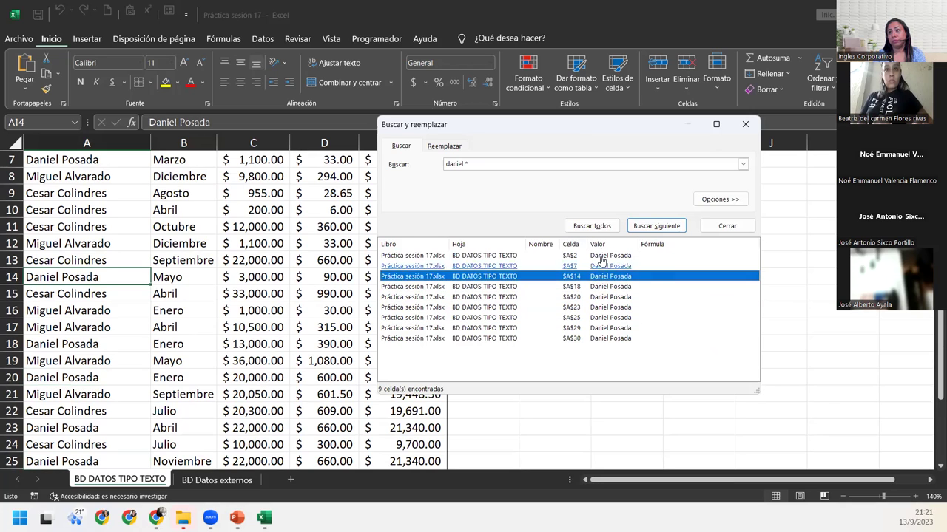
click(601, 255)
Step: Drop the wildcard to search plain 'daniel' and list all nine matching cells
click(477, 163)
key(BackSpace)
key(BackSpace)
key(Return)
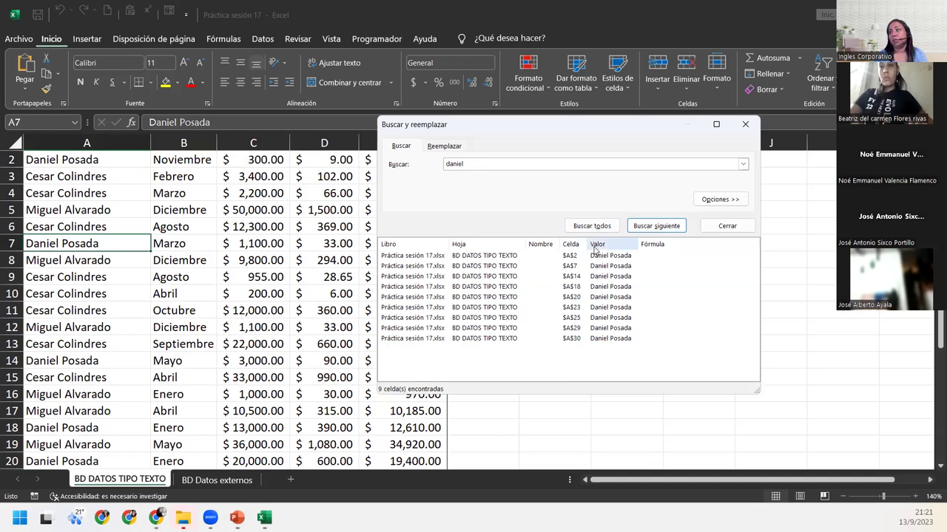
click(595, 226)
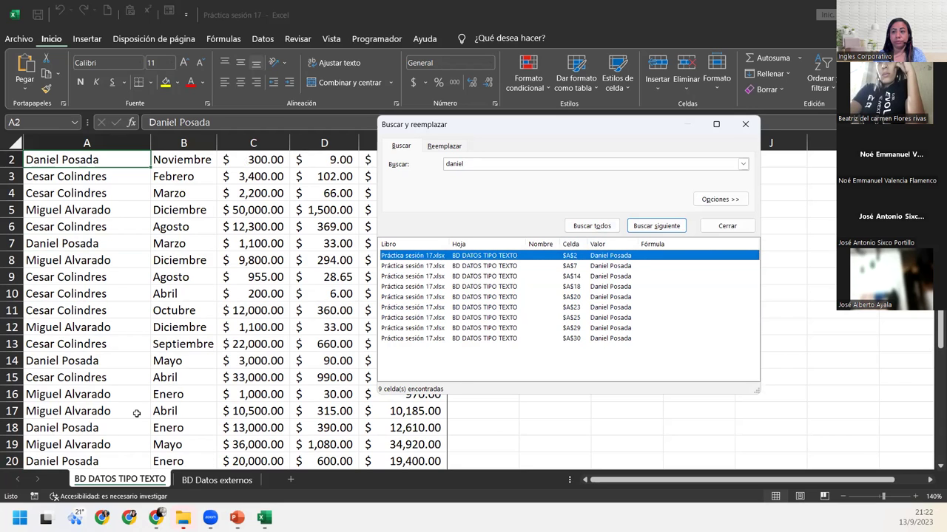
scroll(136, 414, down, 2)
scroll(137, 414, down, 1)
scroll(137, 413, down, 5)
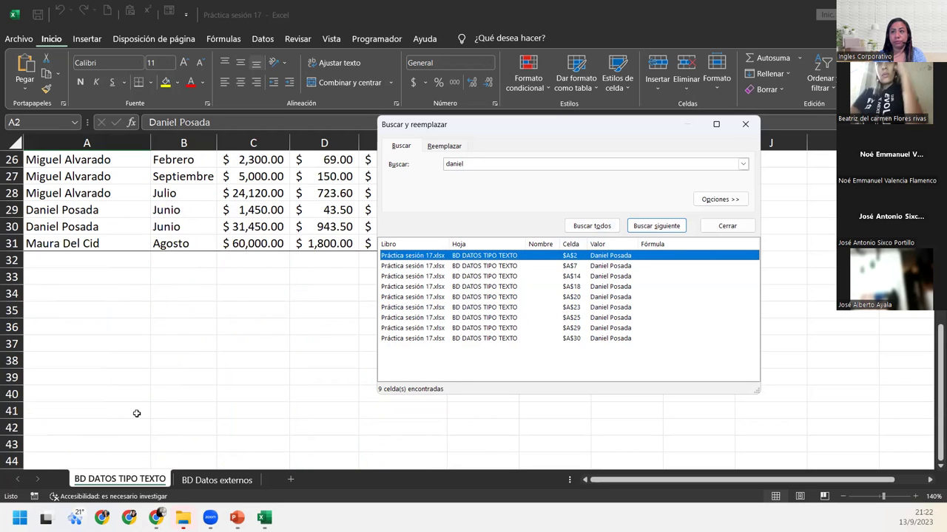
scroll(137, 414, up, 4)
scroll(137, 413, up, 5)
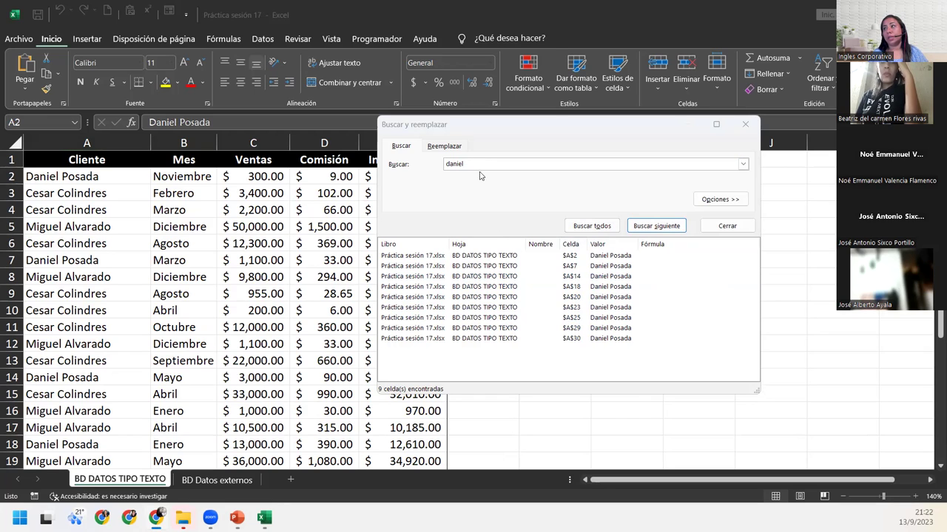
drag(481, 164, 420, 164)
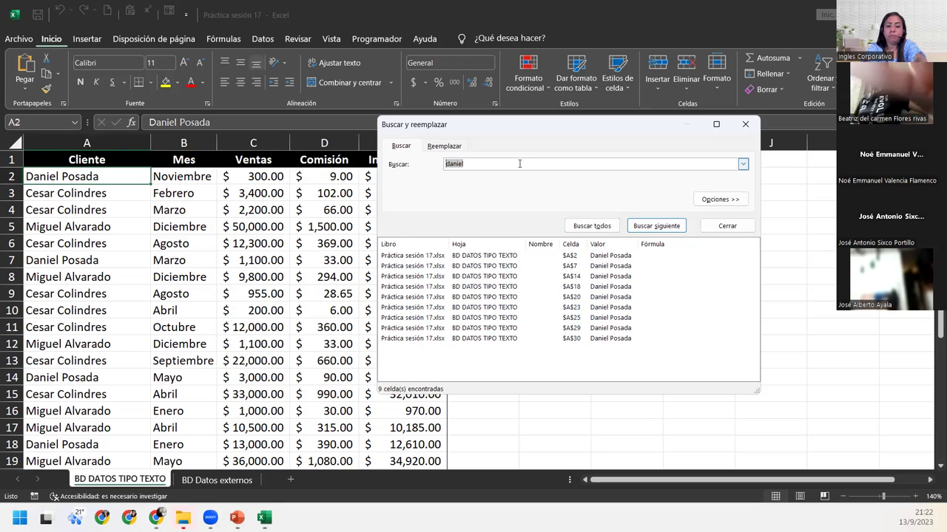
Step: List every cell containing 1100 and jump back and forth between C7 and C12
text(1100)
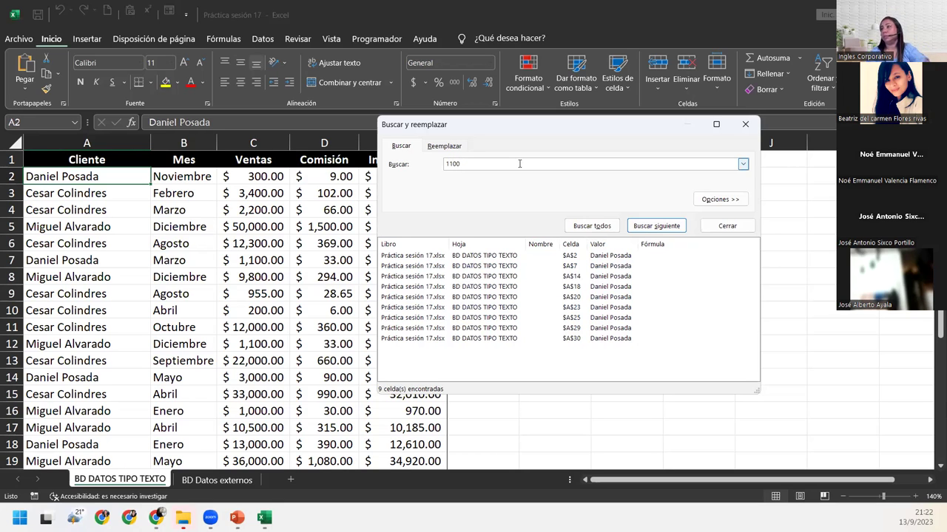
click(569, 227)
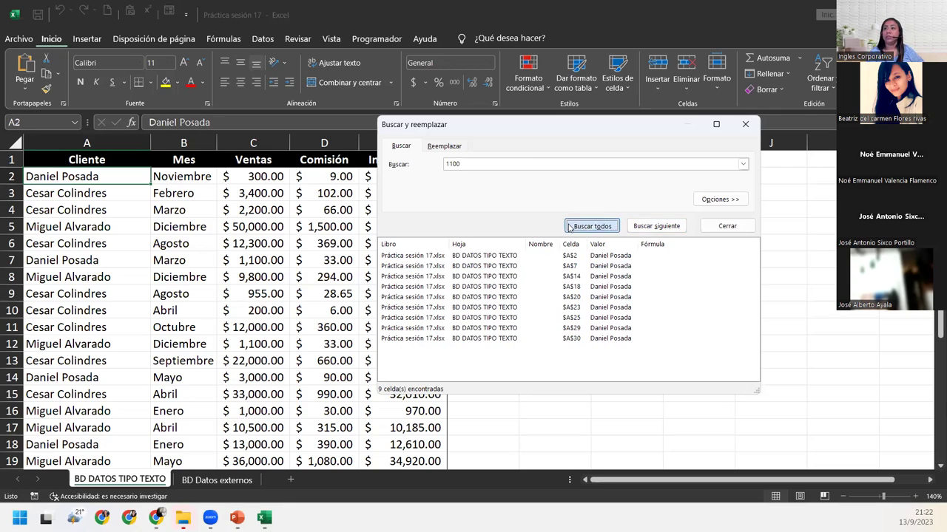
click(418, 266)
click(418, 256)
click(418, 266)
click(418, 256)
click(418, 266)
click(419, 256)
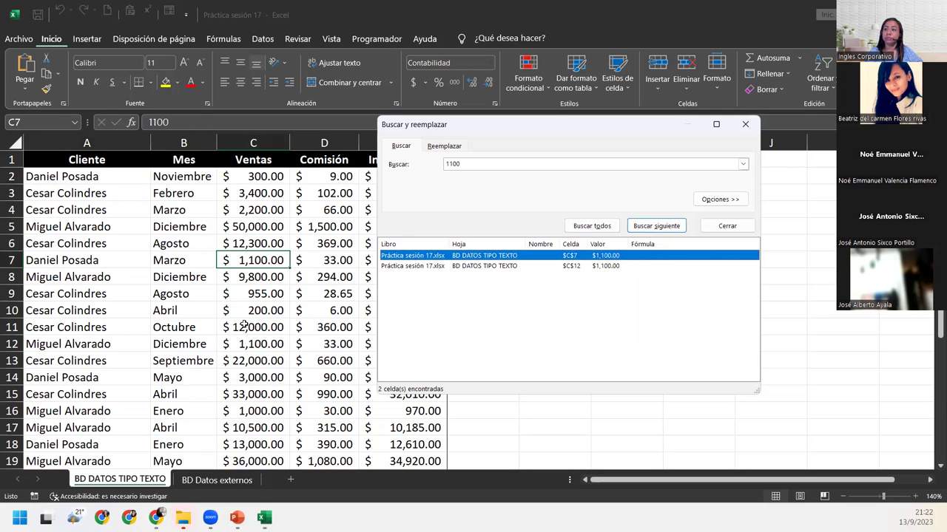
scroll(245, 323, down, 1)
scroll(266, 310, down, 4)
scroll(286, 295, down, 2)
scroll(286, 296, down, 2)
scroll(286, 295, up, 8)
scroll(286, 296, up, 1)
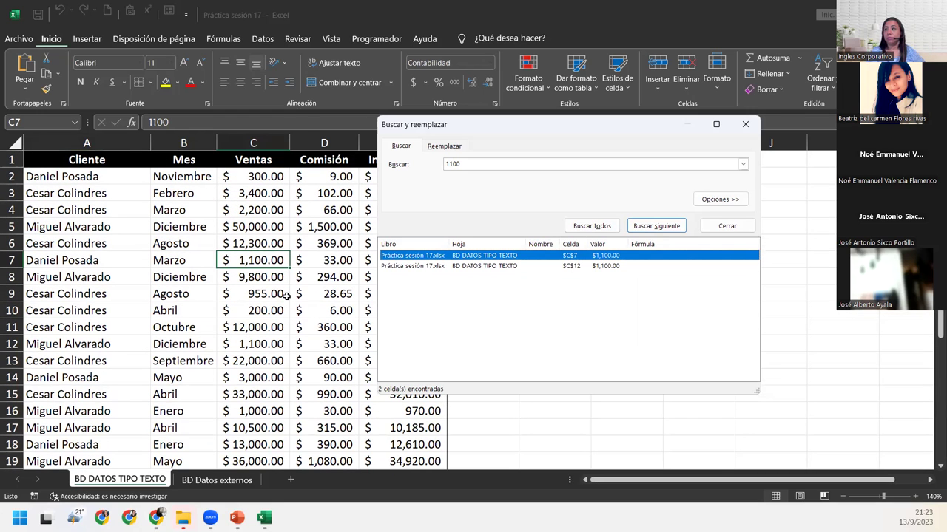
Step: Change the search term from 1100 to 450 and list all matches
double_click(489, 164)
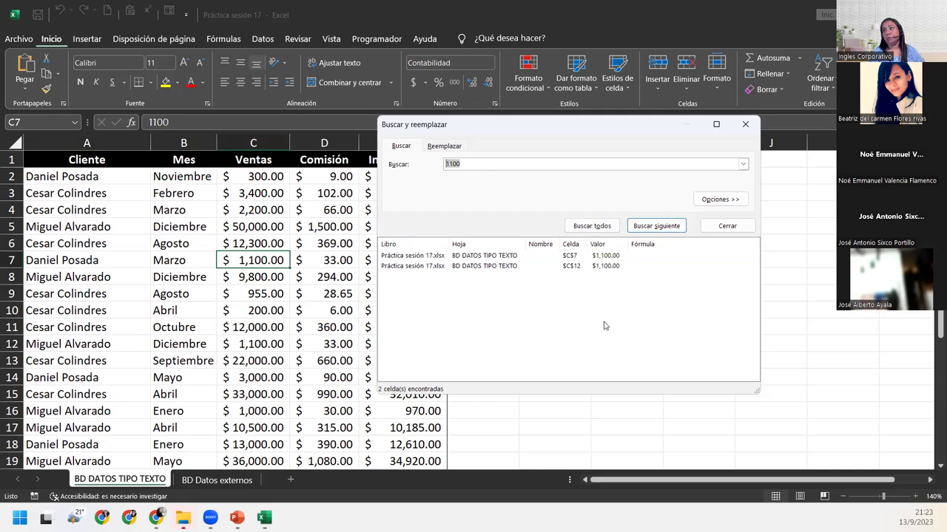
text(450)
key(Return)
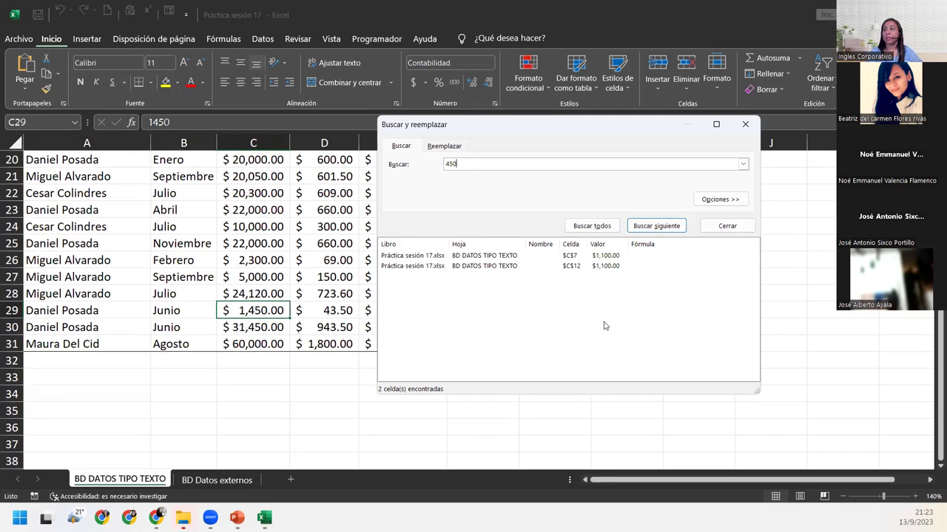
click(612, 229)
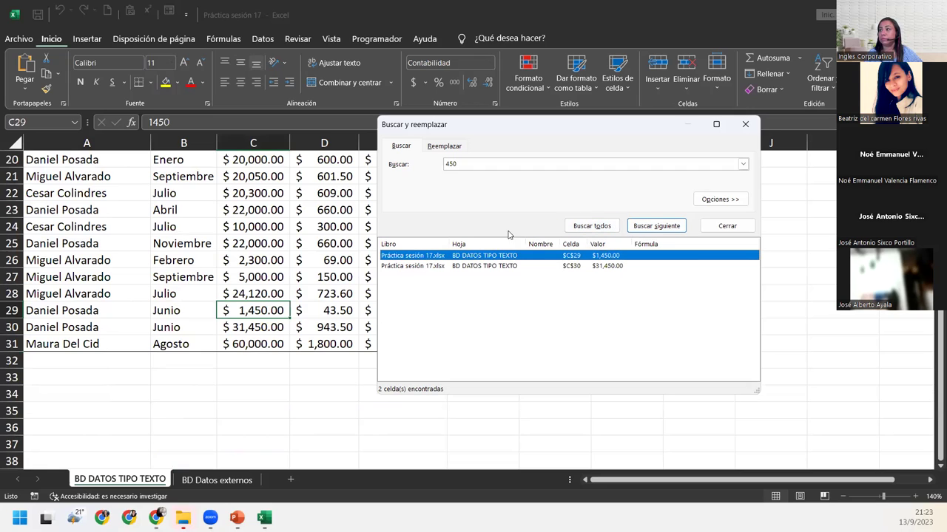
Step: Jump between the matches in C29 ($1,450.00) and C30 ($31,450.00)
click(480, 265)
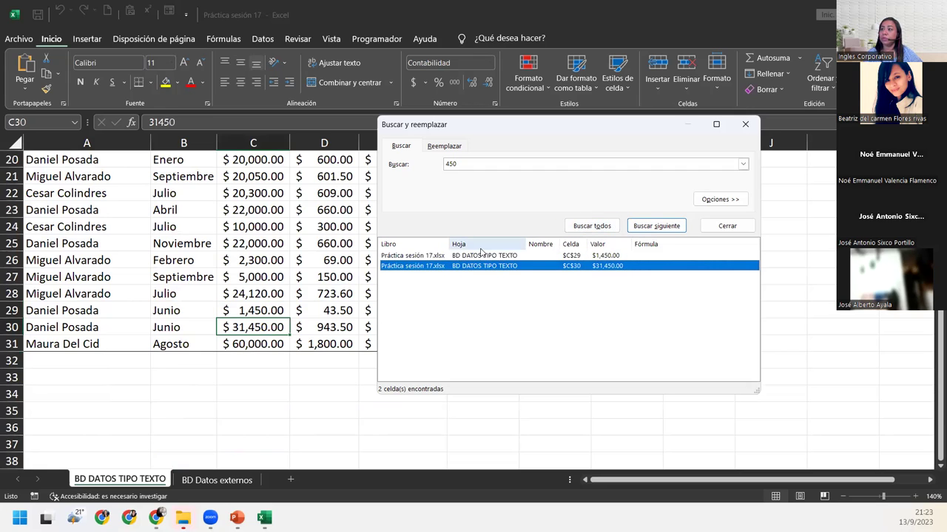
click(480, 255)
click(478, 266)
click(479, 256)
click(478, 266)
click(479, 256)
click(477, 267)
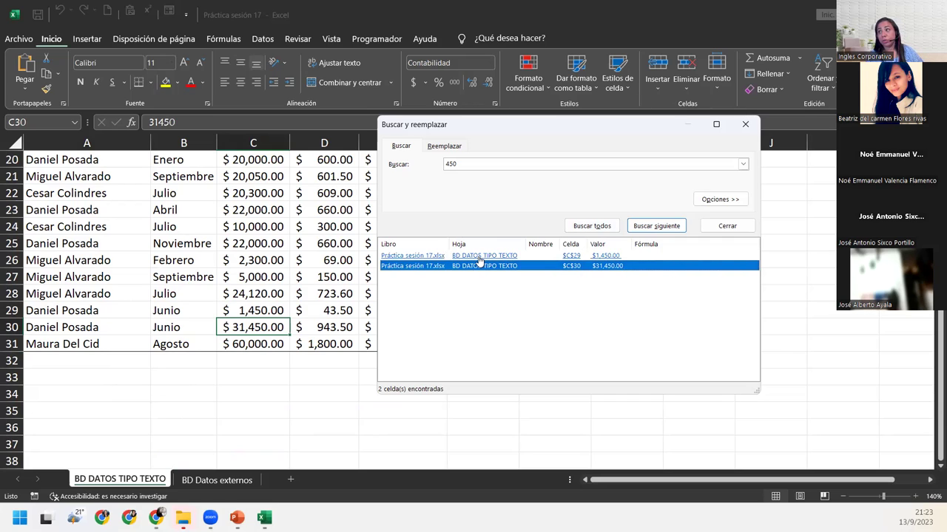
click(479, 258)
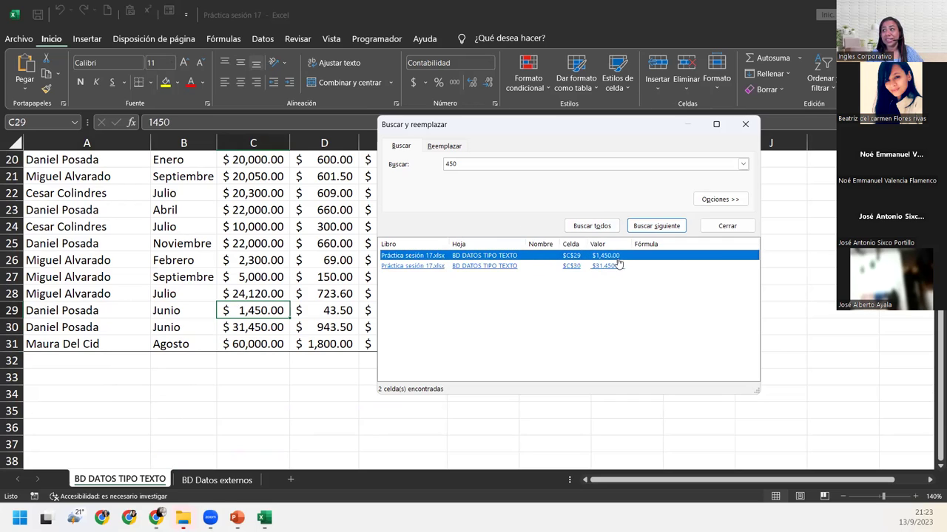
drag(462, 159, 436, 158)
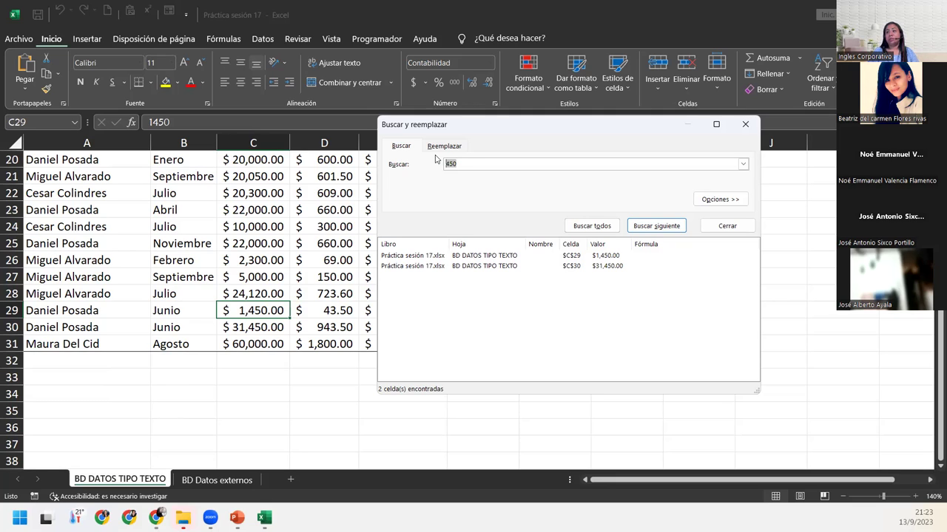
Step: Search with the wildcard 'ju?io' and step through the five Julio/Junio matches in B22–B30
text(ju?io)
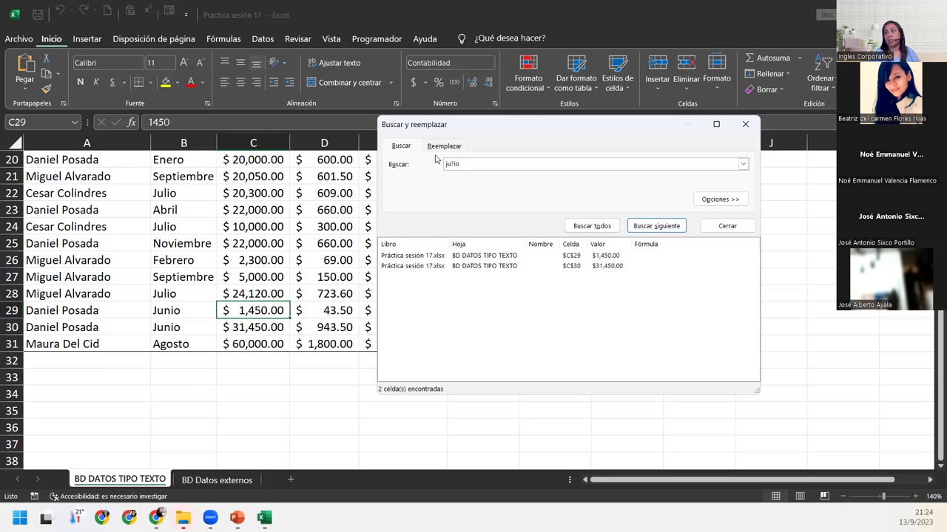
click(592, 226)
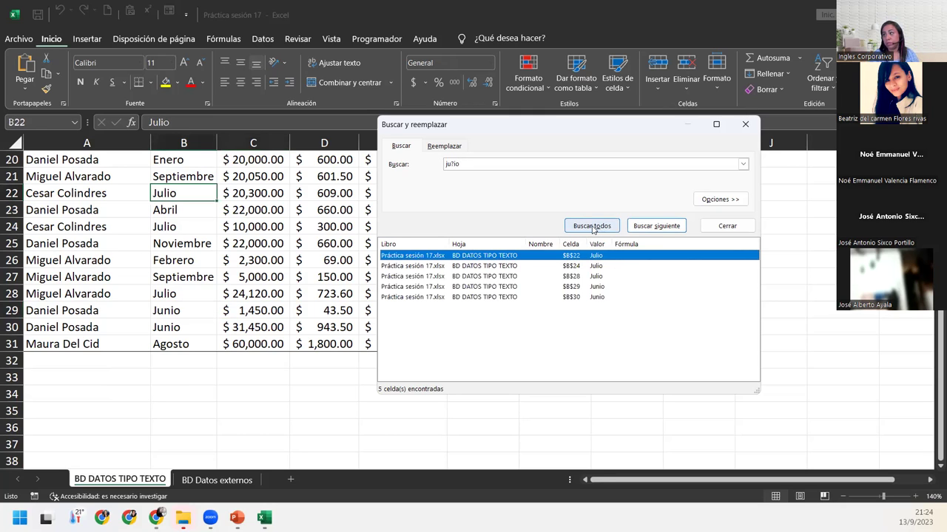
click(488, 276)
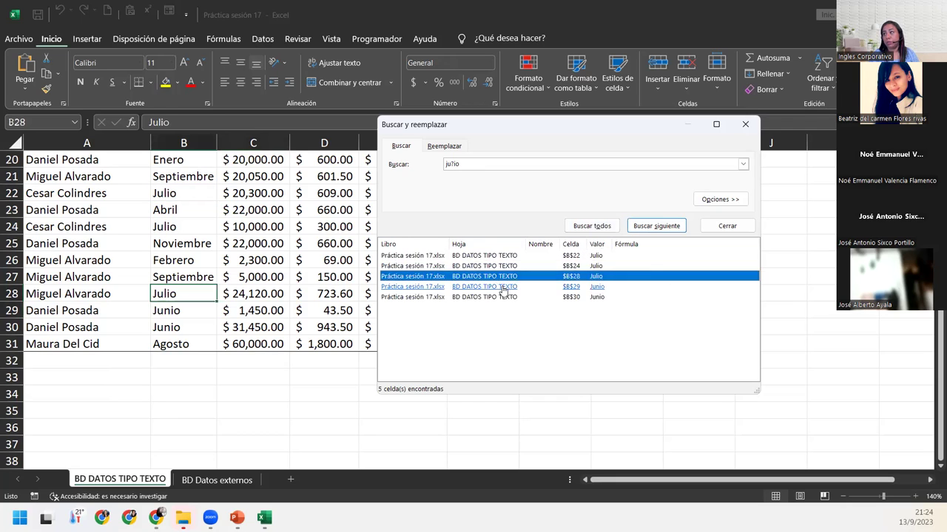
click(502, 287)
click(503, 296)
click(503, 287)
click(500, 275)
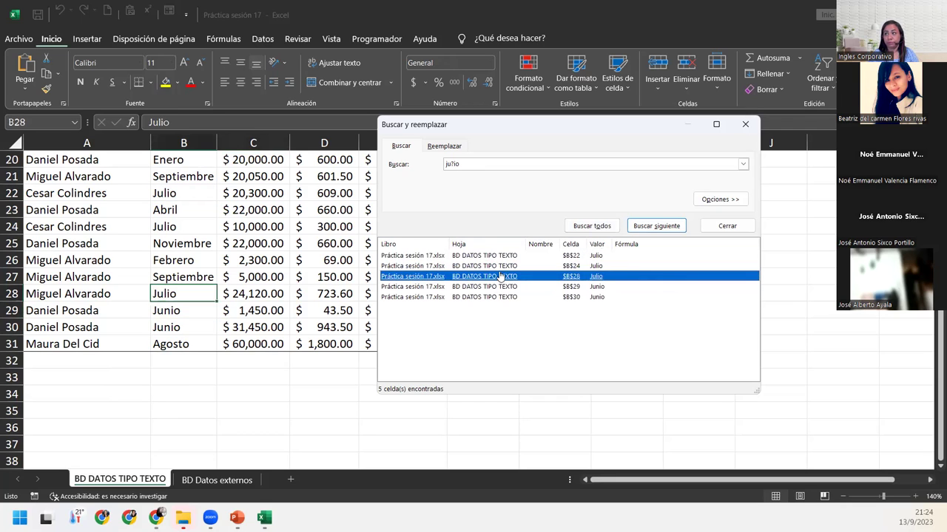
click(488, 265)
click(474, 256)
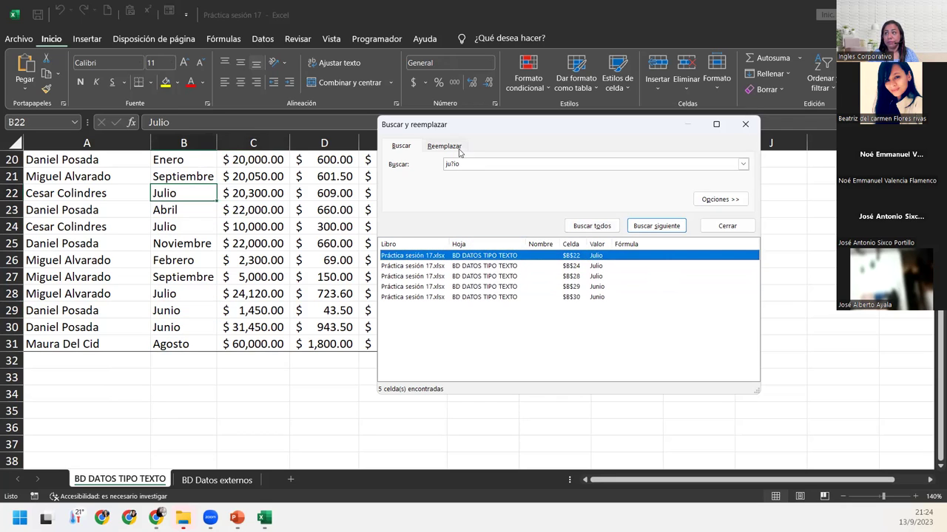
click(481, 164)
click(488, 161)
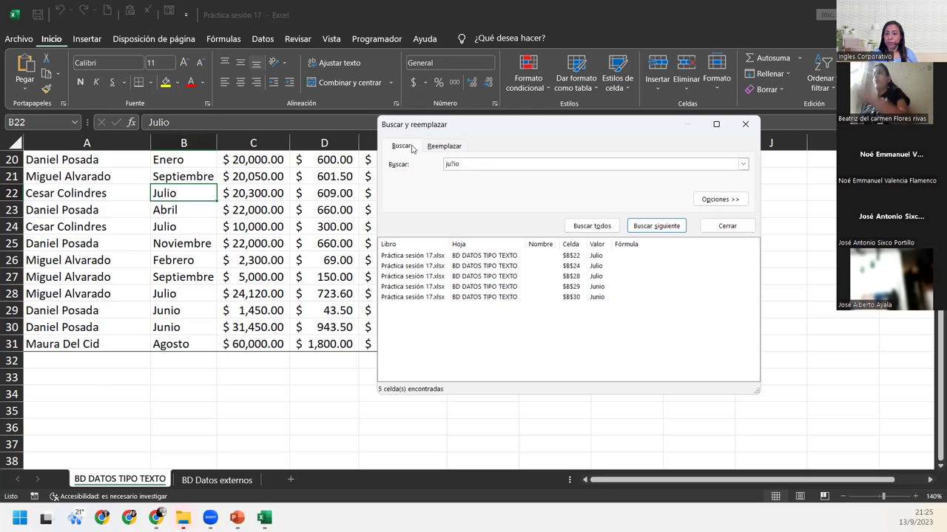
Step: Close the Find and Replace dialog and go to the BD Datos externos sheet
click(740, 124)
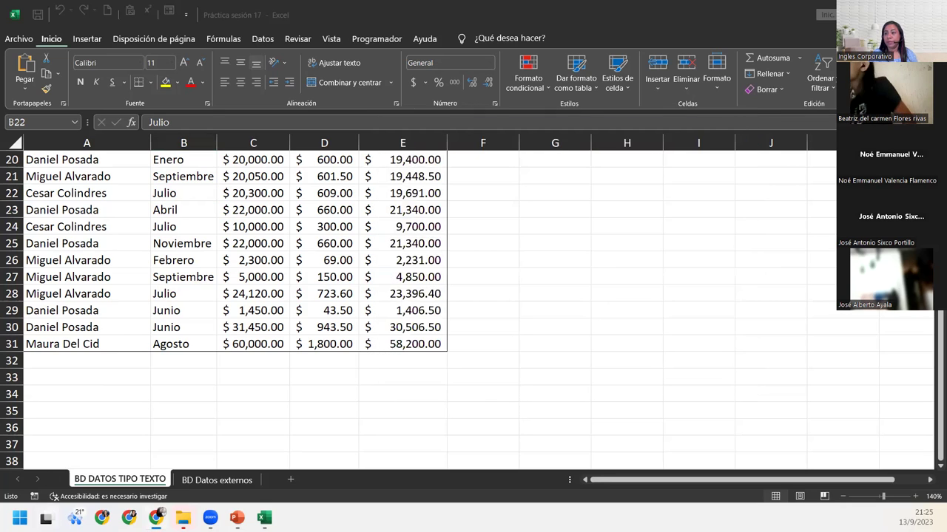
click(197, 480)
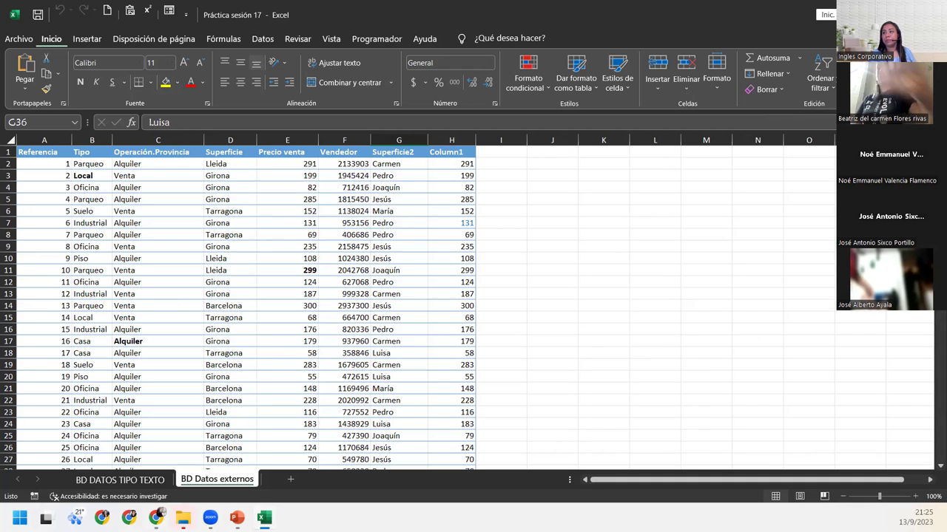
Step: Find all cells containing 299 with Ctrl+B and visit the matches in H11 and A300
key(ctrl+b)
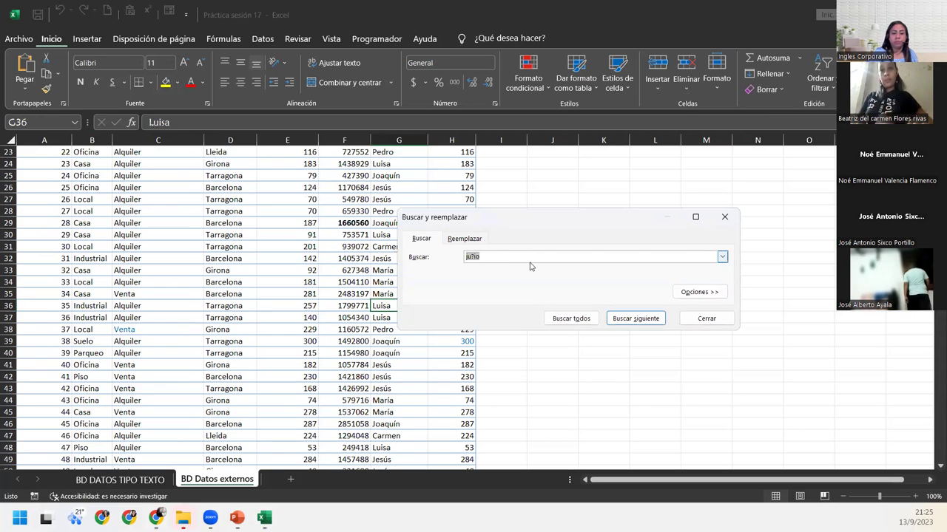
text(299)
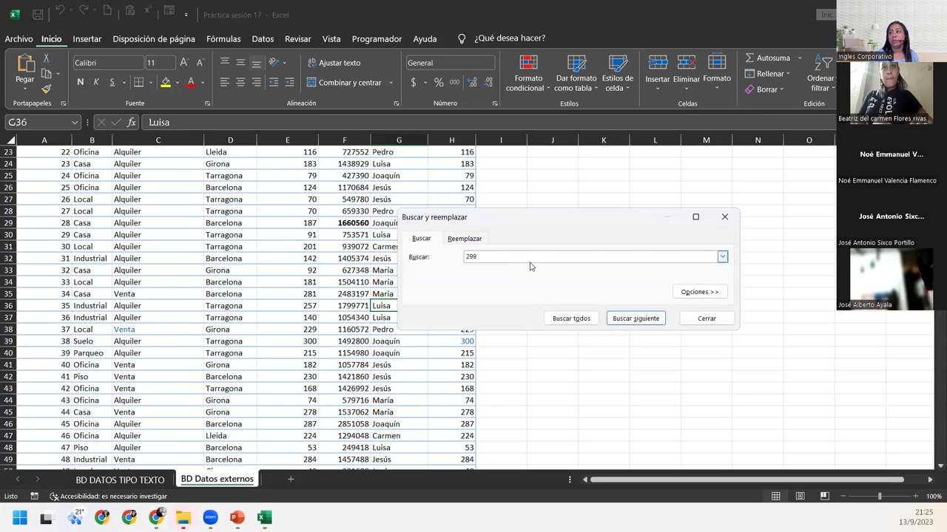
click(571, 318)
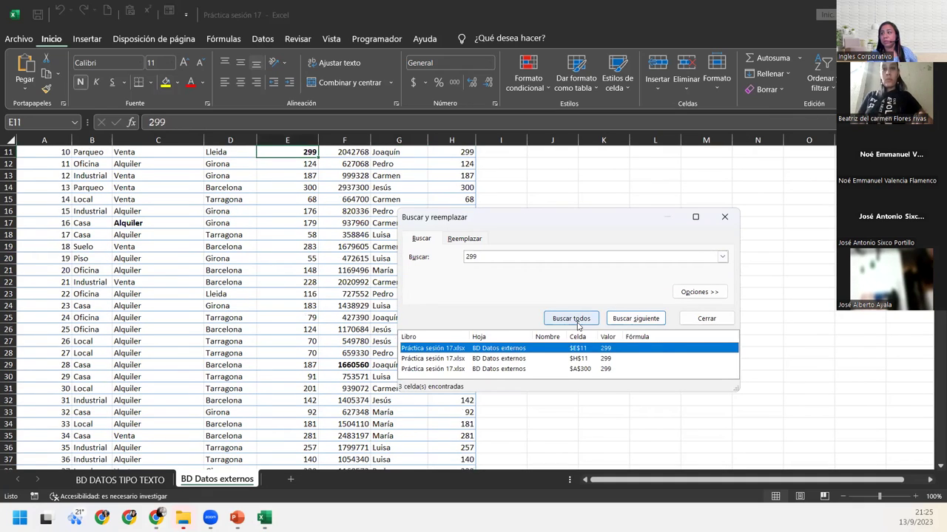
click(501, 360)
click(504, 369)
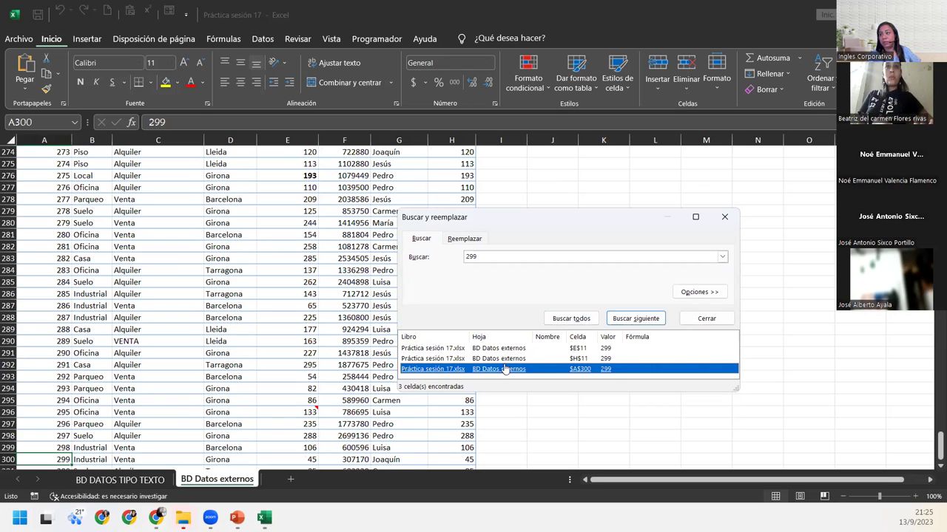
click(486, 360)
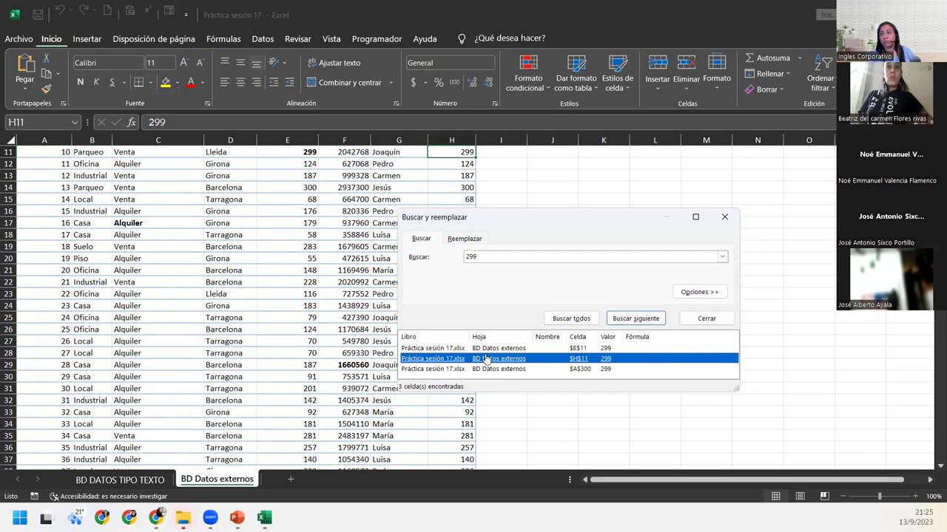
click(490, 369)
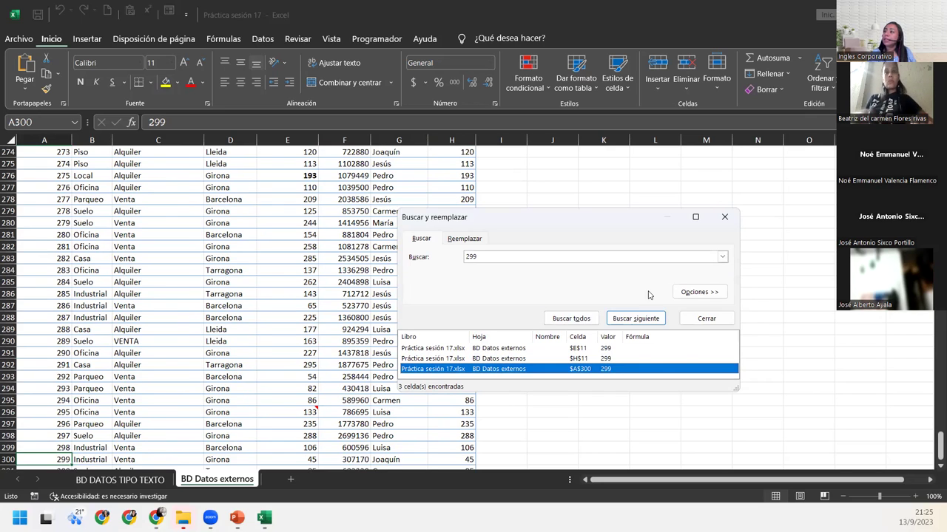
Step: Expand Opciones >> to reveal case matching and search scope settings
click(696, 293)
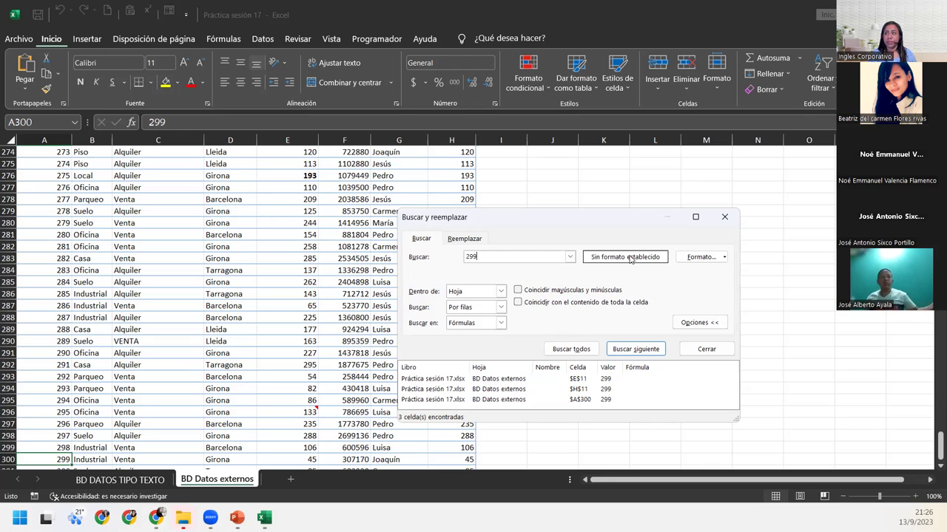
Step: Set the search format criterion to the Negrita (bold) font style
click(701, 258)
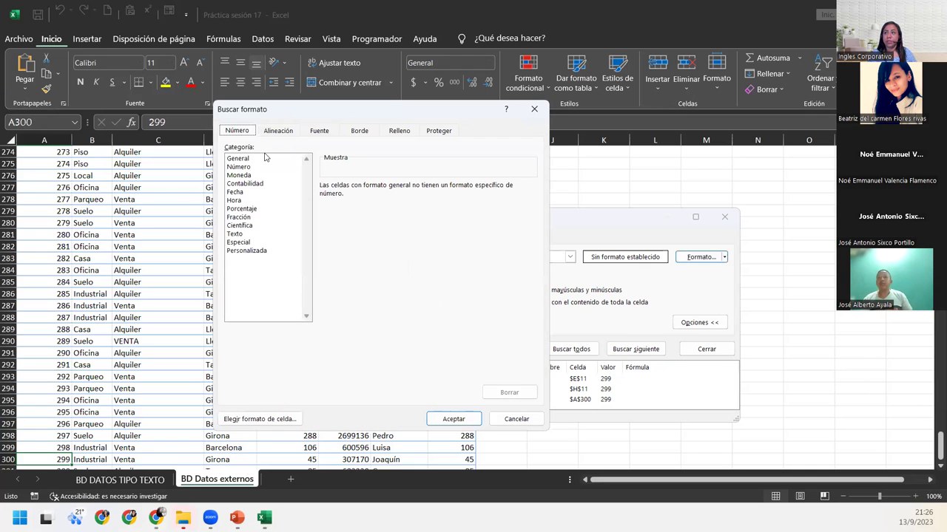
click(287, 133)
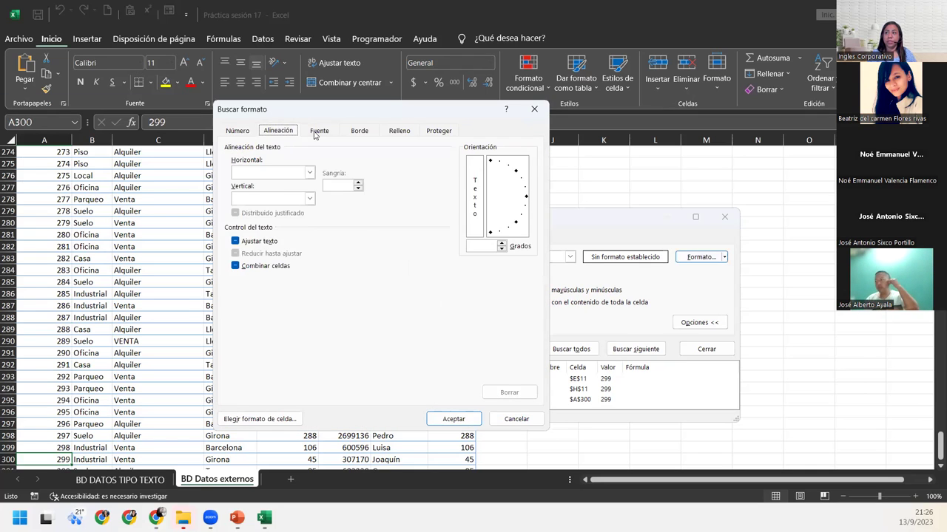
click(315, 131)
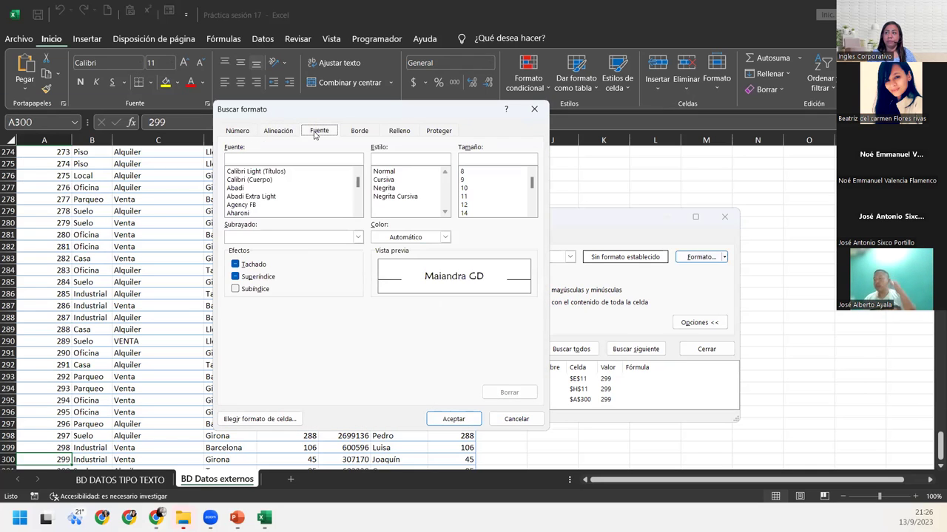
click(384, 187)
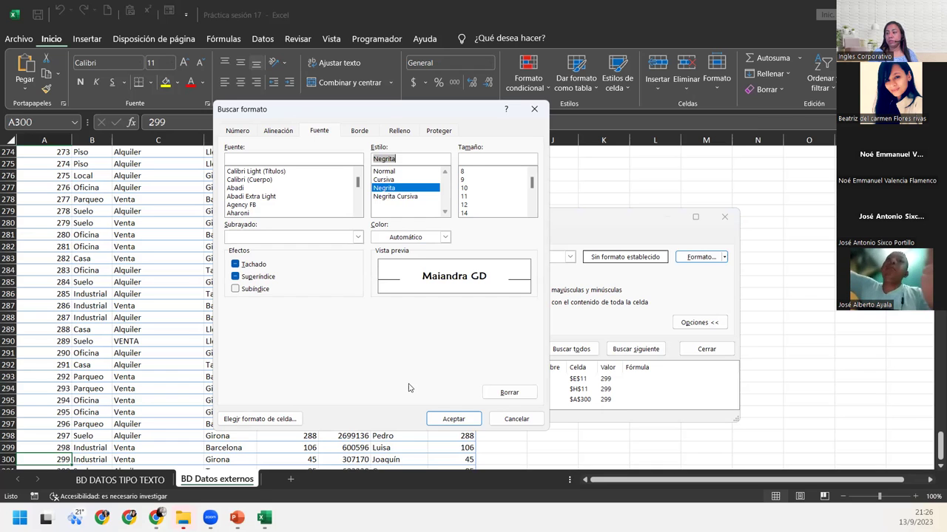
Step: Confirm the bold criterion and rerun Buscar todos, leaving only cell E11
click(465, 421)
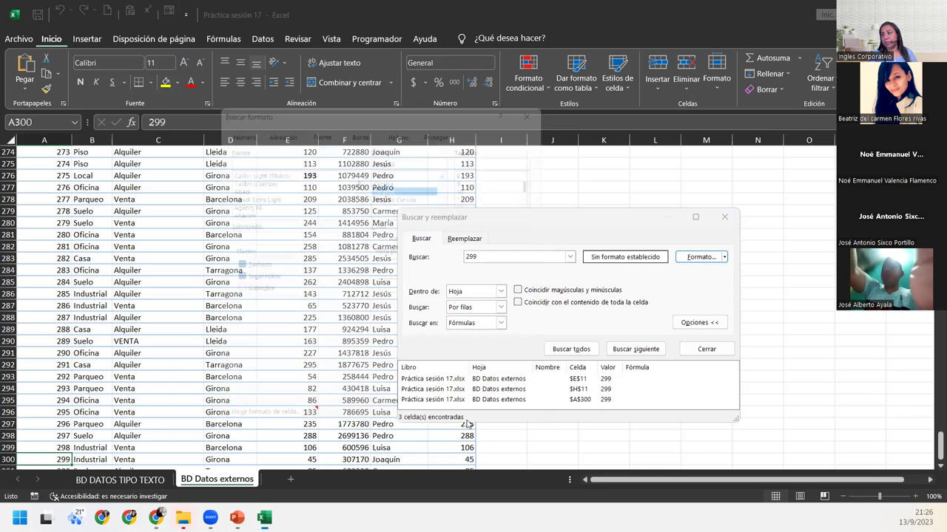
click(571, 349)
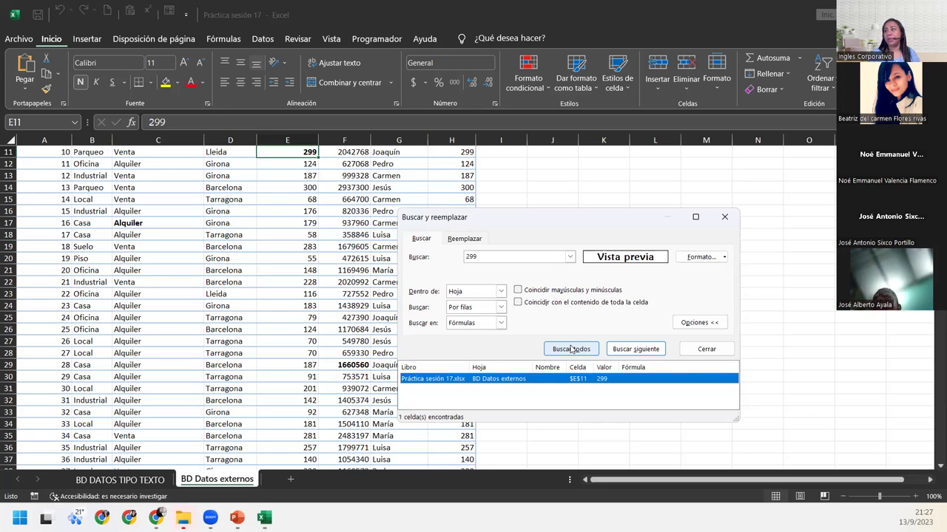
Step: Change the search term to 'alquiler' and list bold matches, finding only C17
double_click(520, 255)
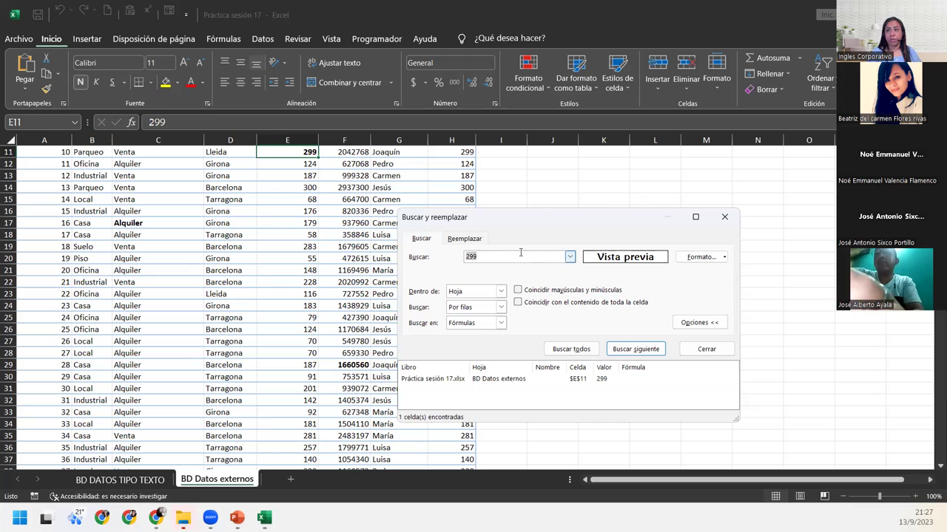
text(alquiler)
key(Return)
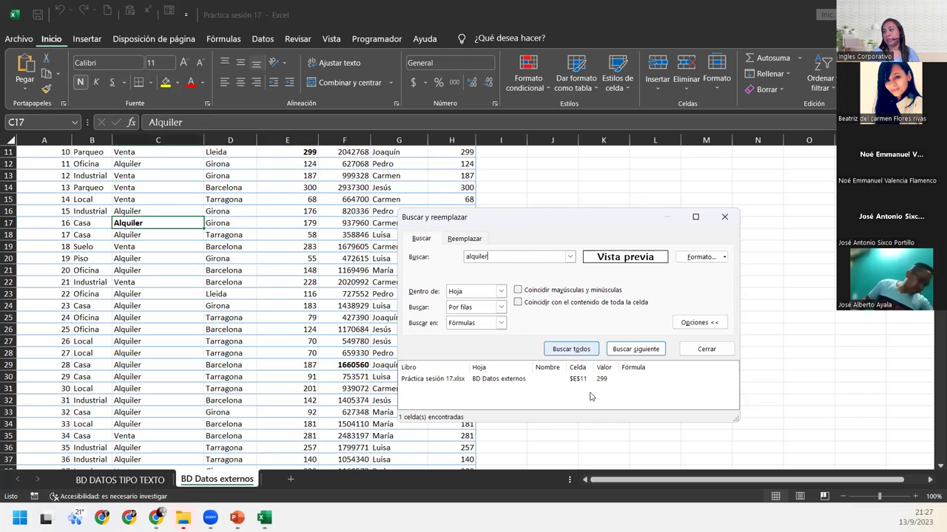
click(579, 349)
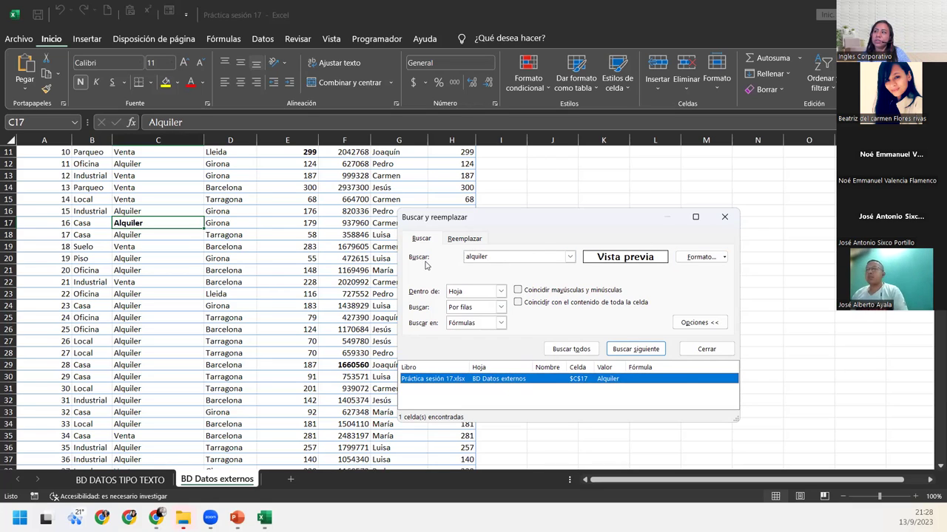
Step: Turn on case matching, rerun Find All for bold lowercase 'alquiler', and dismiss the no-results message
click(519, 290)
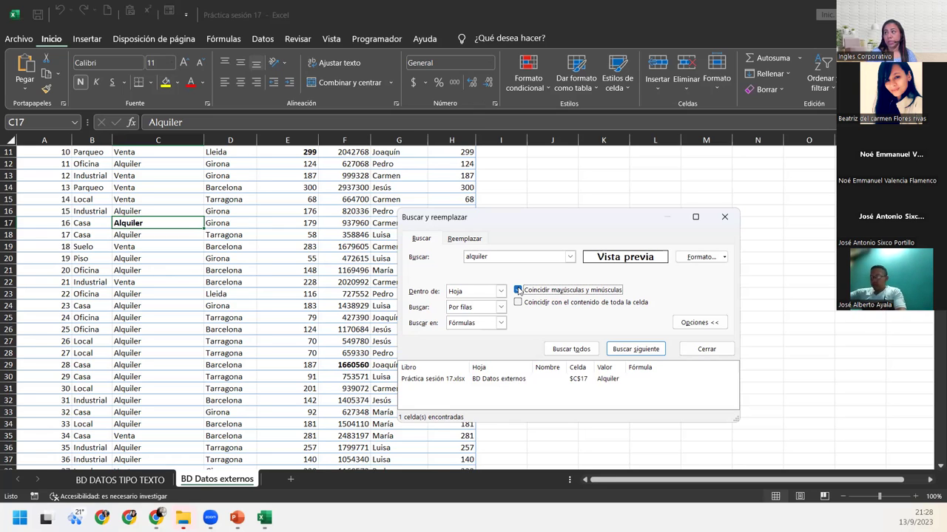
click(571, 349)
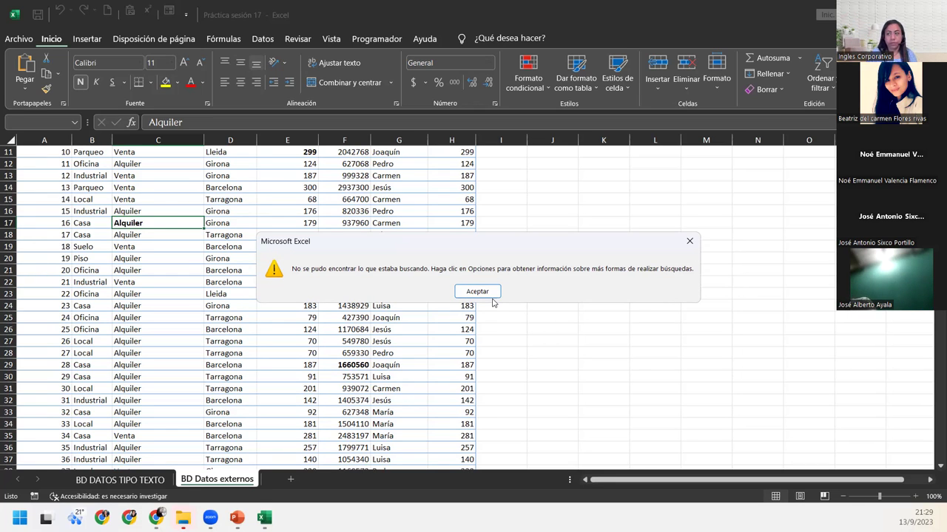
click(493, 293)
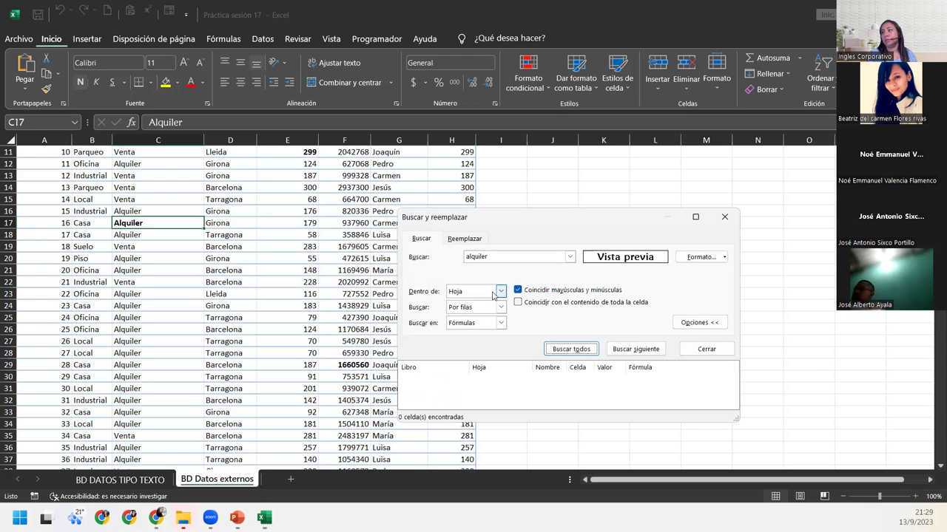
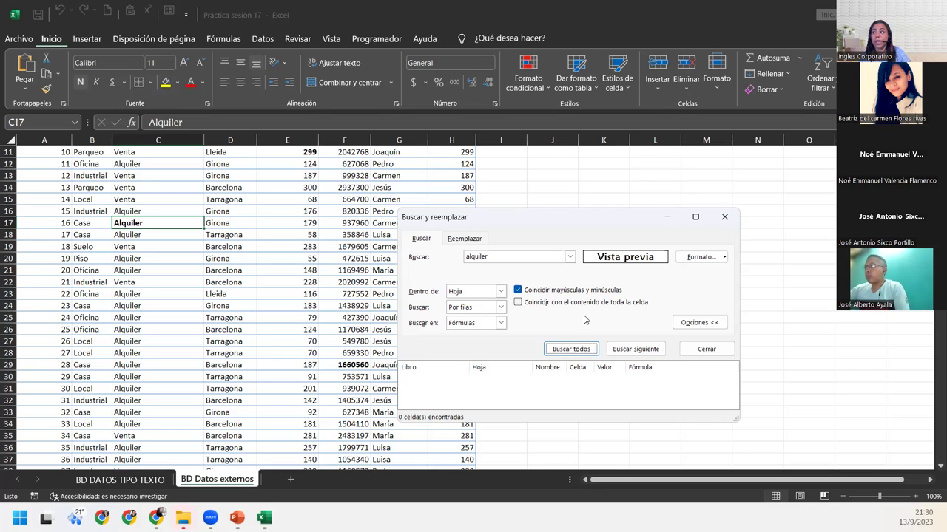
Step: Try the search with Match case off, then on, and dismiss the not-found message
click(518, 291)
click(570, 348)
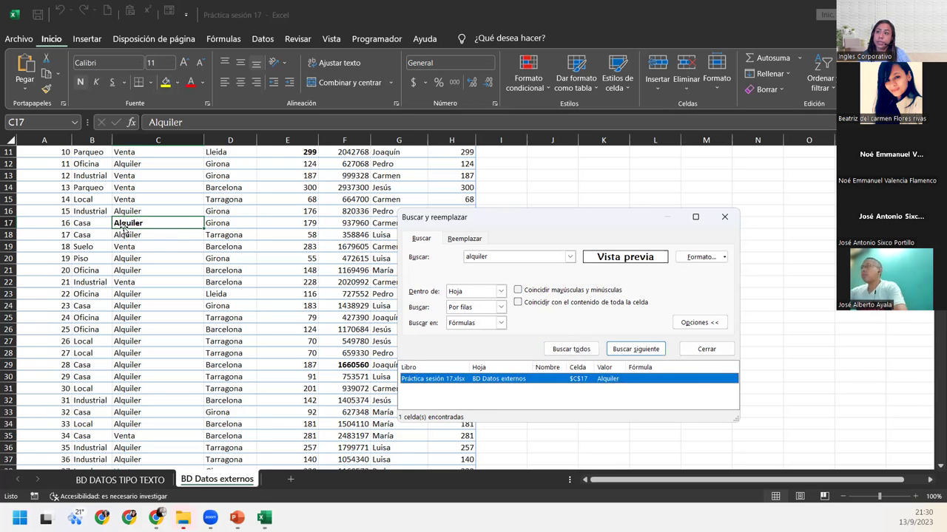
click(522, 341)
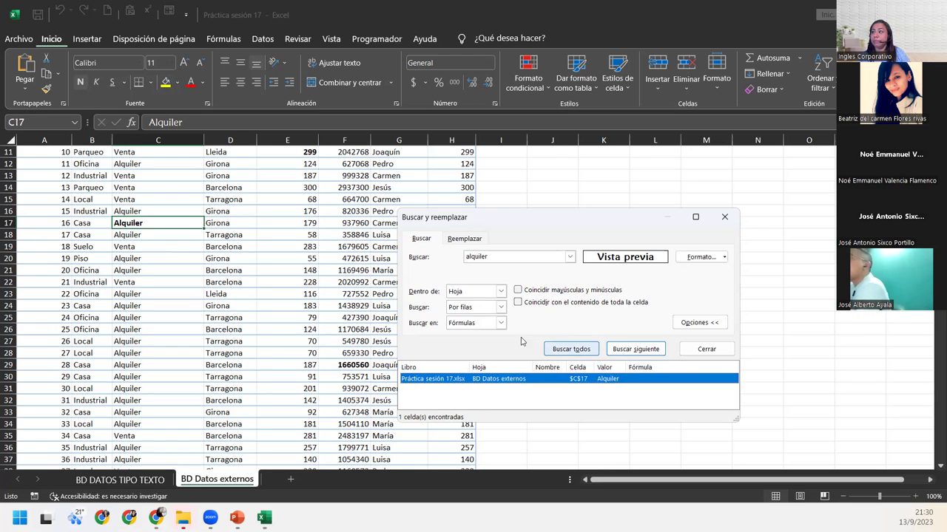
click(518, 291)
click(562, 349)
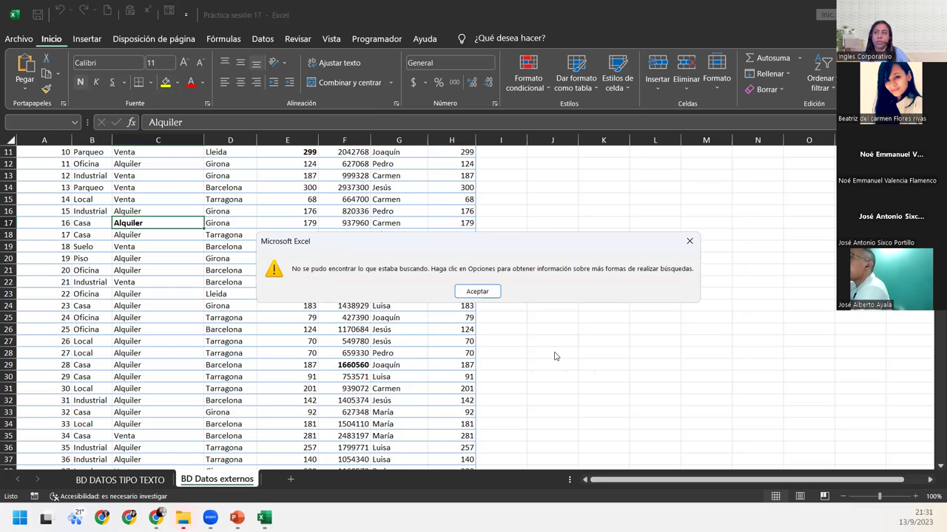
click(489, 292)
click(501, 259)
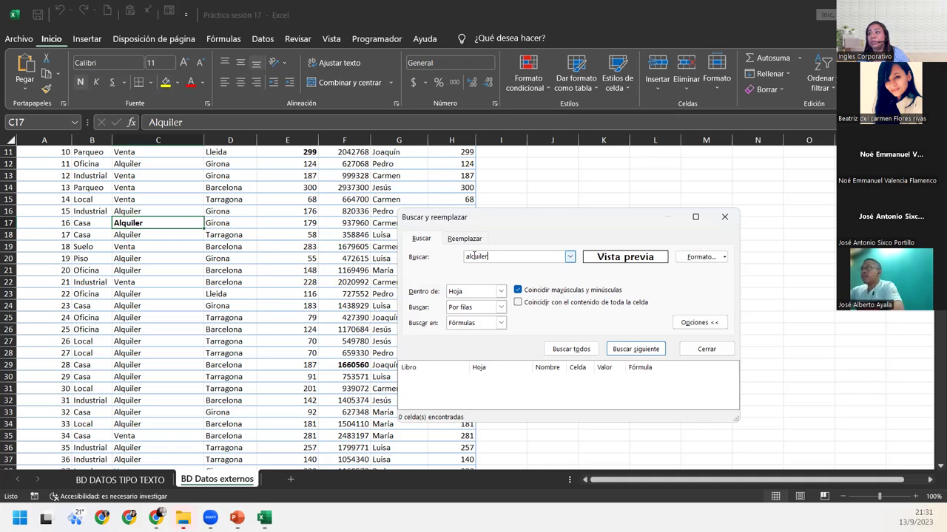
Step: Search for capitalised 'Alquiler' in Normal style and list all 157 matches
key(BackSpace)
text(A)
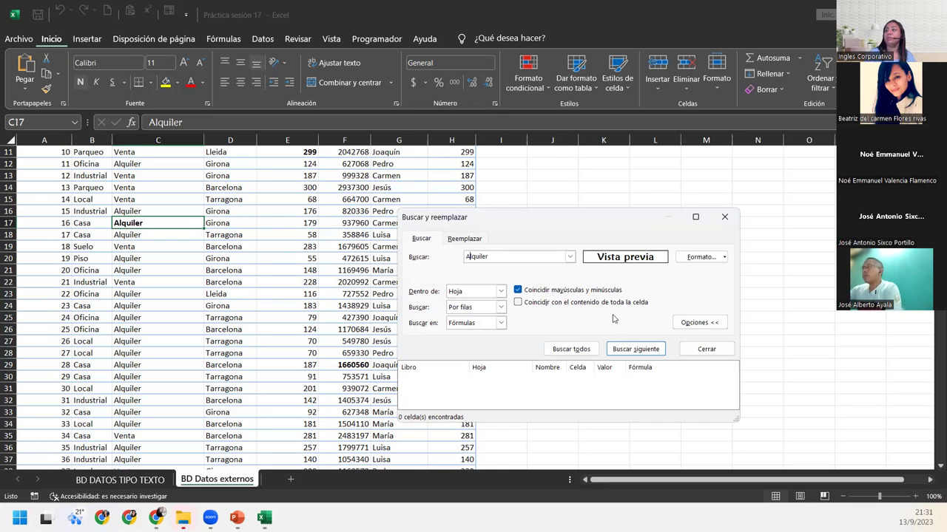
click(573, 349)
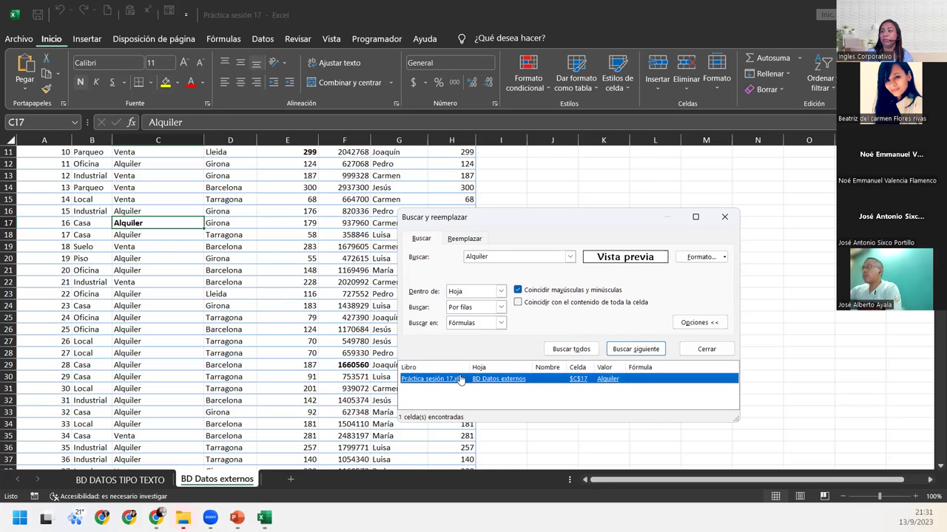
click(710, 256)
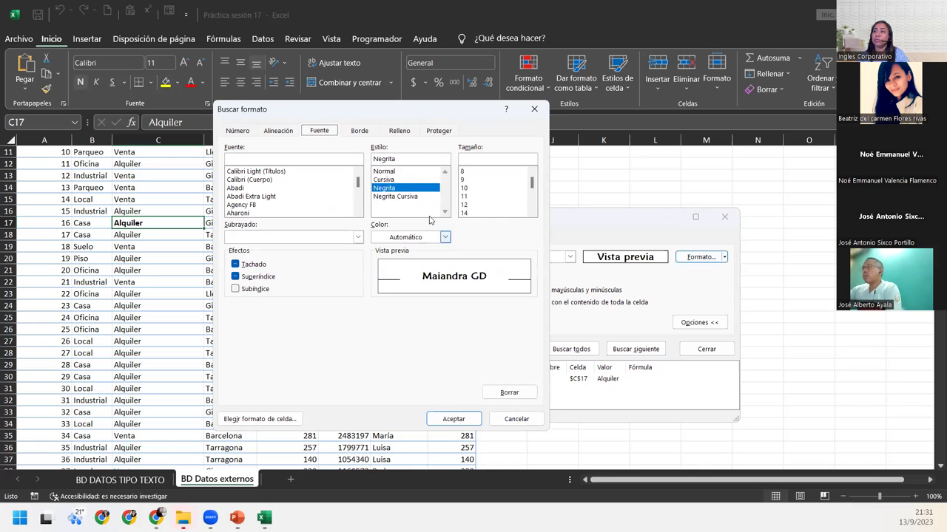
click(386, 172)
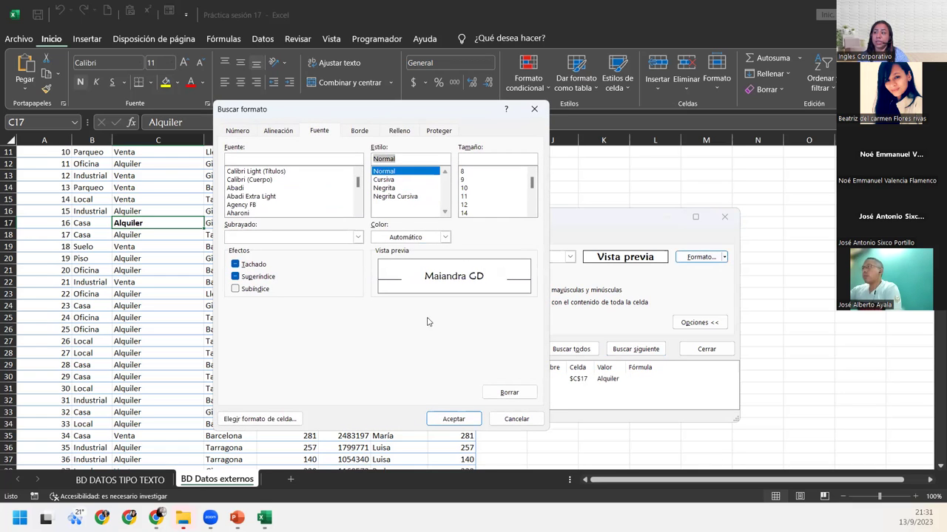
click(453, 419)
click(564, 348)
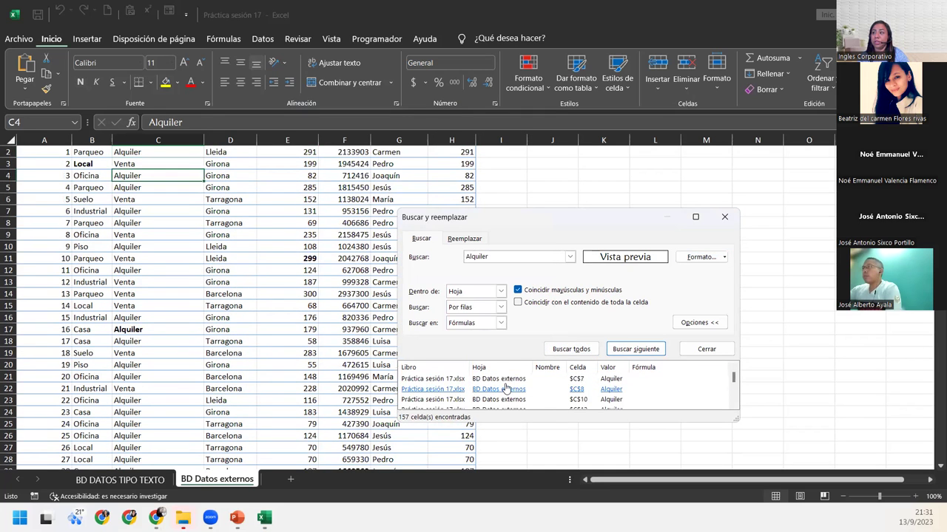
mouse_move(508, 397)
mouse_down()
mouse_move(508, 409)
mouse_move(516, 392)
mouse_up()
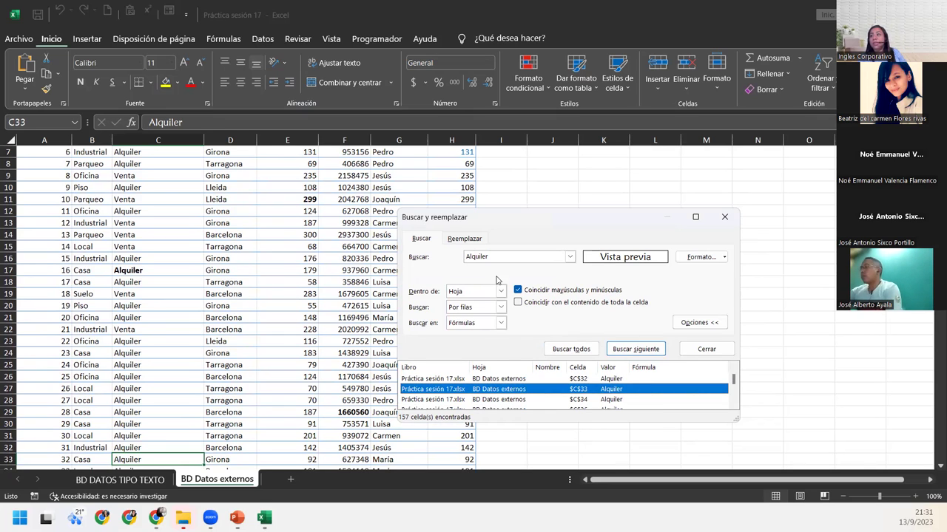
Step: Turn off Match case, search lowercase 'alquiler' (157 matches) and step to cell C8
click(518, 289)
click(565, 257)
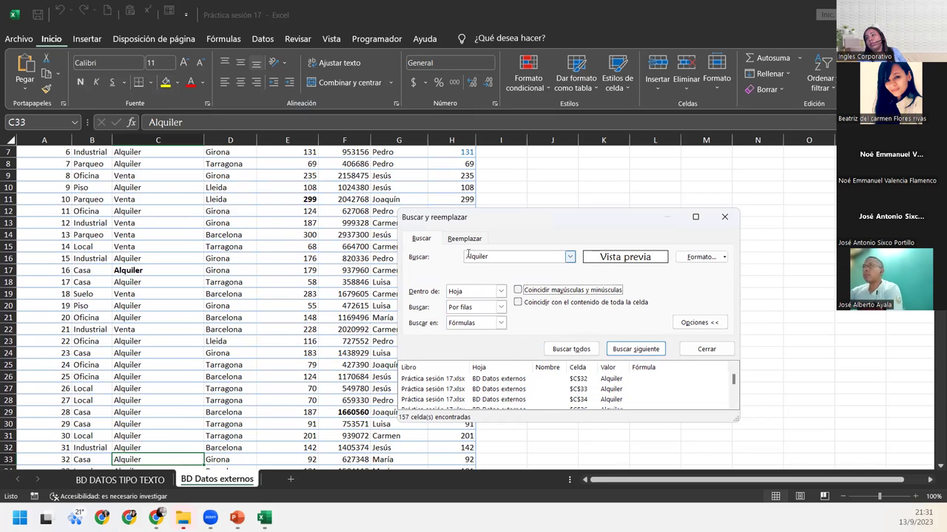
key(BackSpace)
text(a)
key(Return)
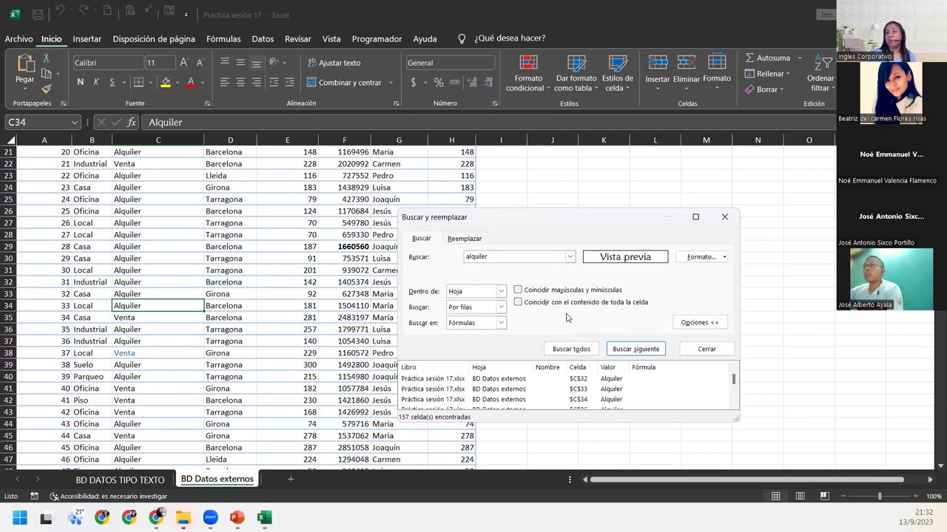
click(571, 349)
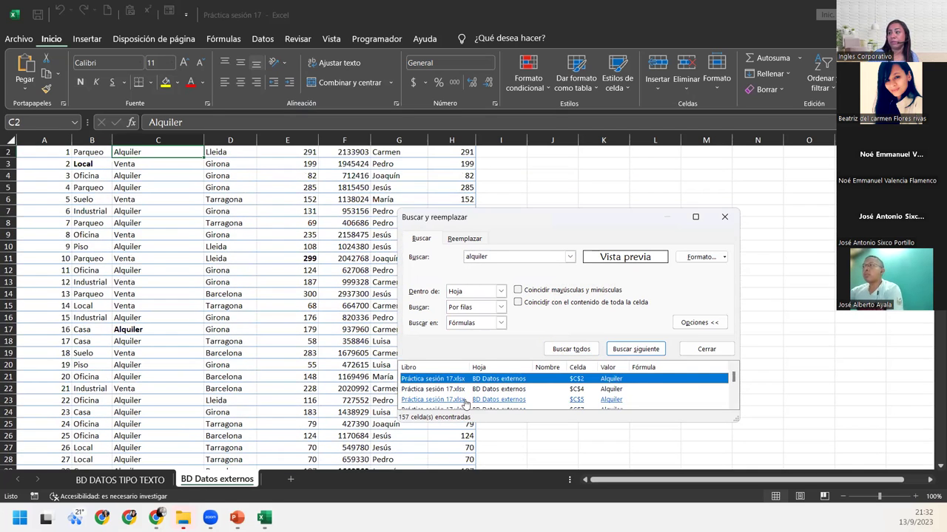
click(467, 399)
click(464, 398)
scroll(464, 398, down, 3)
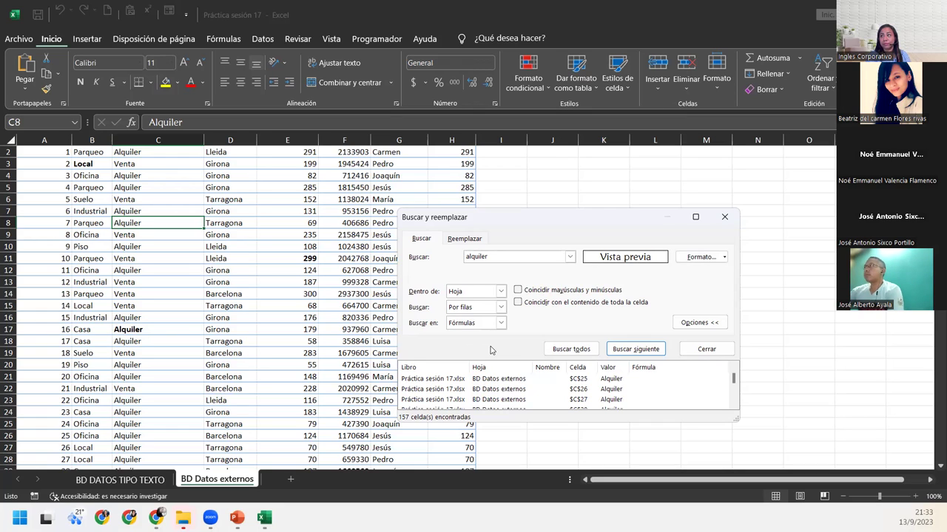
Step: Add a Bold font-style criterion to the 'alquiler' search, leaving only cell C17
click(725, 257)
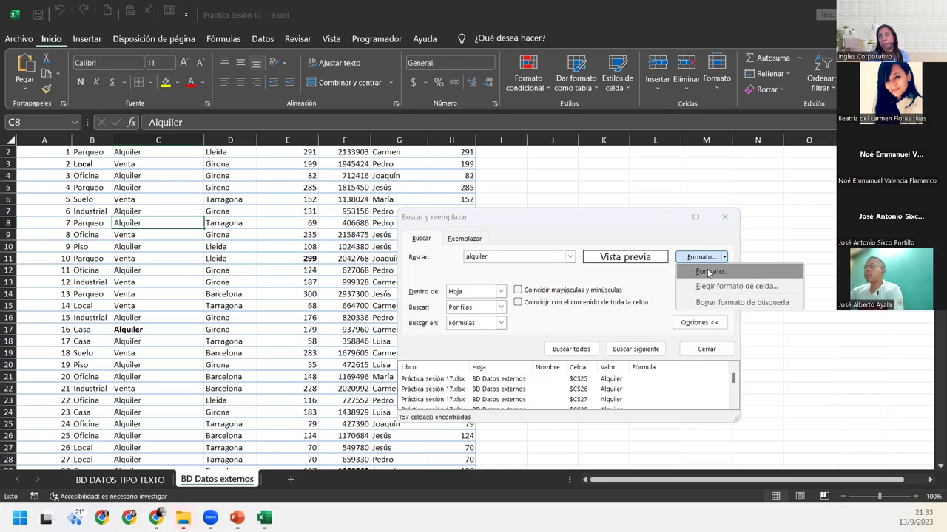
click(708, 273)
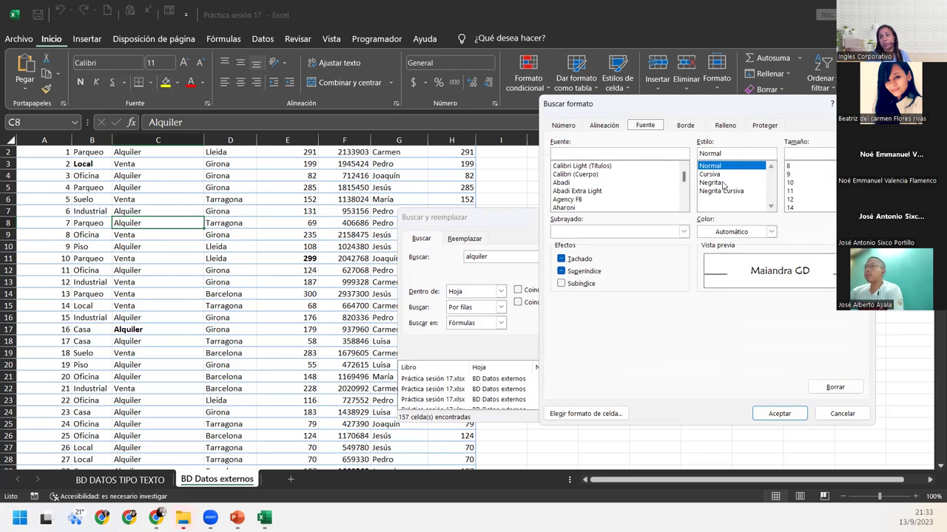
click(721, 183)
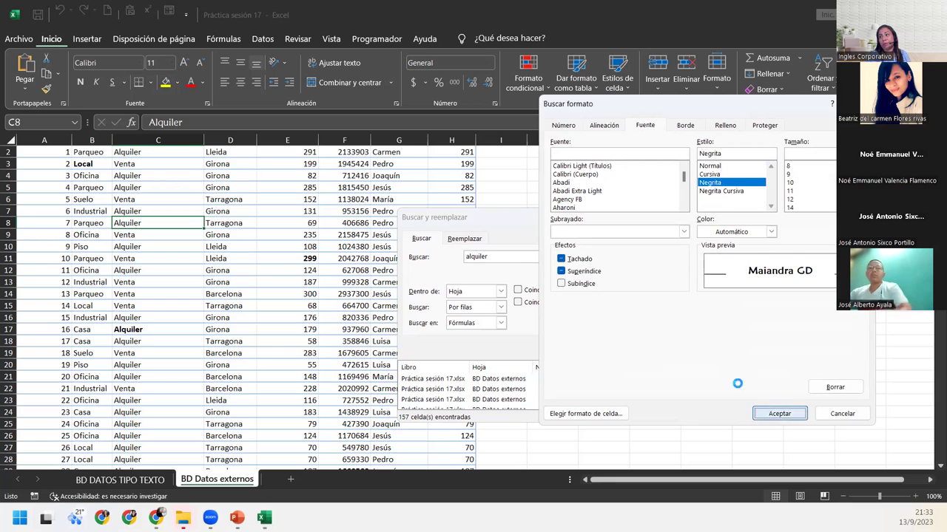
key(Return)
click(571, 349)
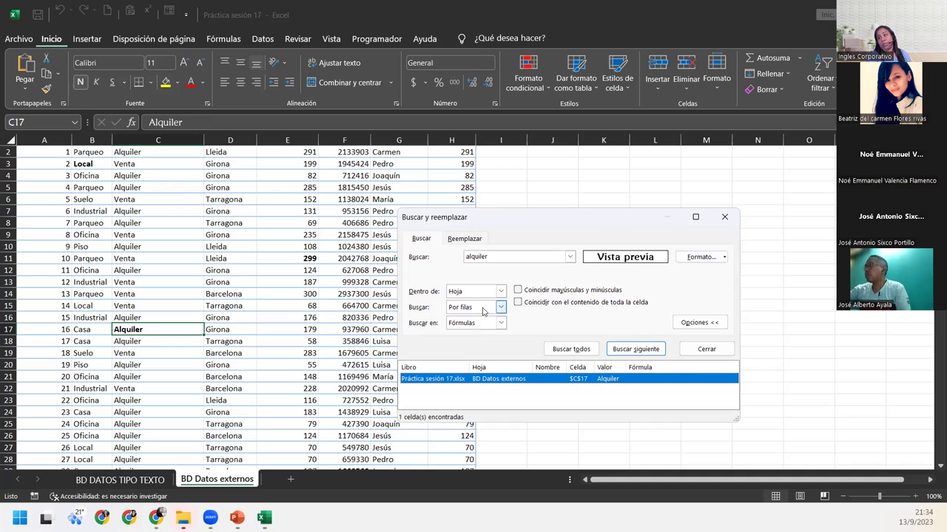
Step: Keep Within: Sheet and Search: By Rows, and set Look in to Comments
click(501, 292)
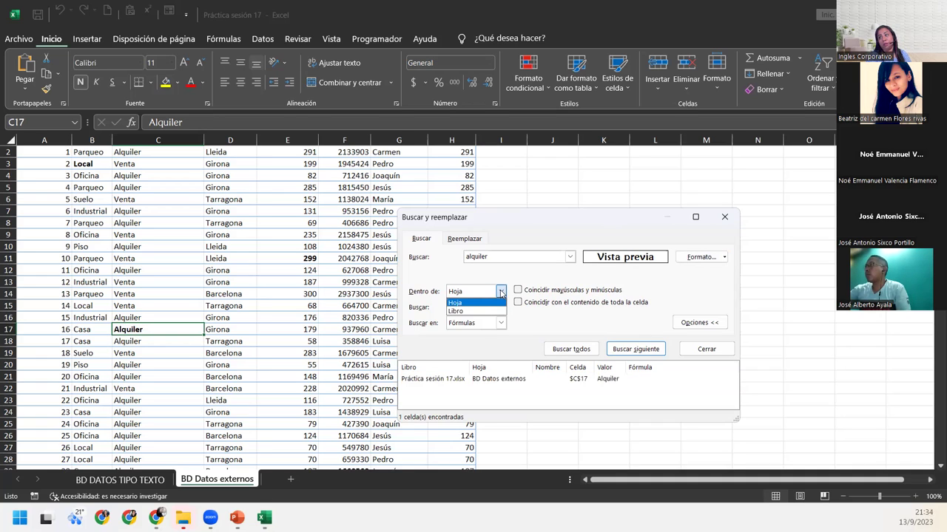
click(500, 293)
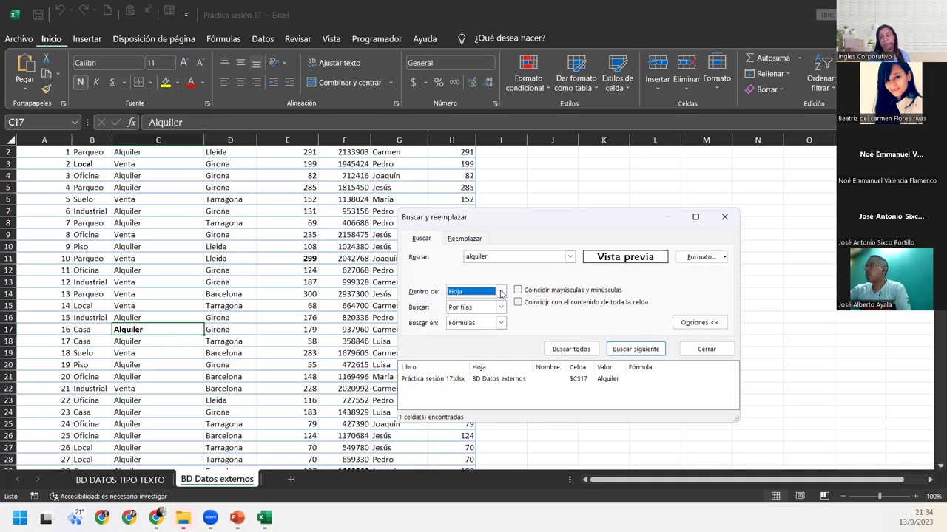
click(501, 307)
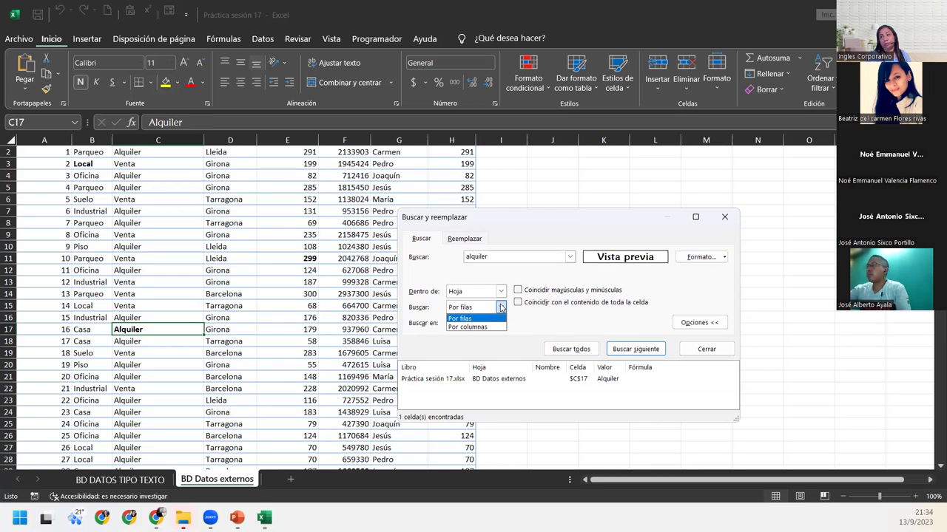
click(501, 307)
click(500, 324)
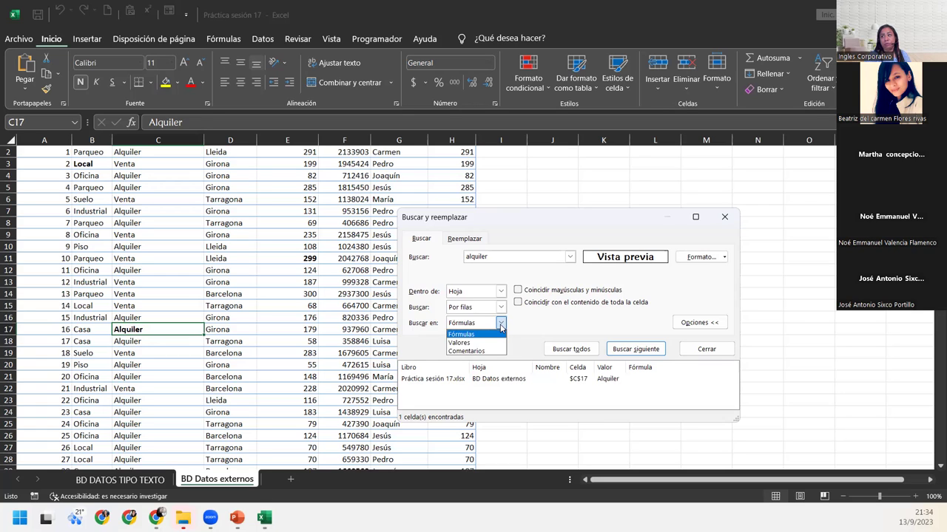
click(484, 351)
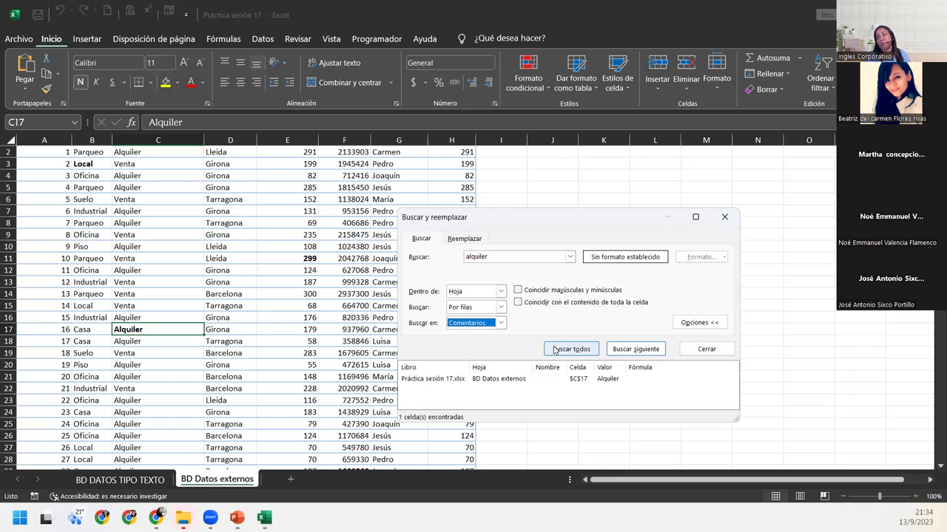
Step: Search comments for 'alquiler' (nothing found), then for a person's name, listing two cells
click(562, 349)
click(477, 291)
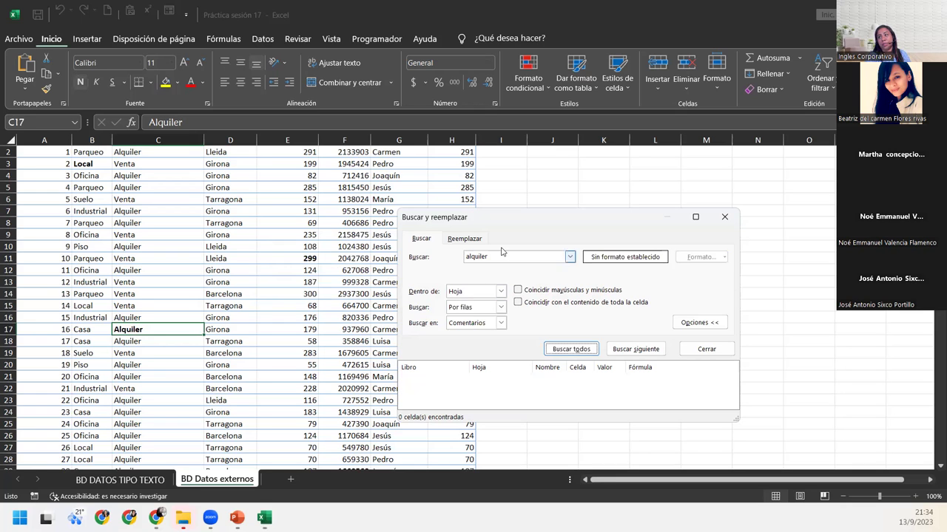
text(maura)
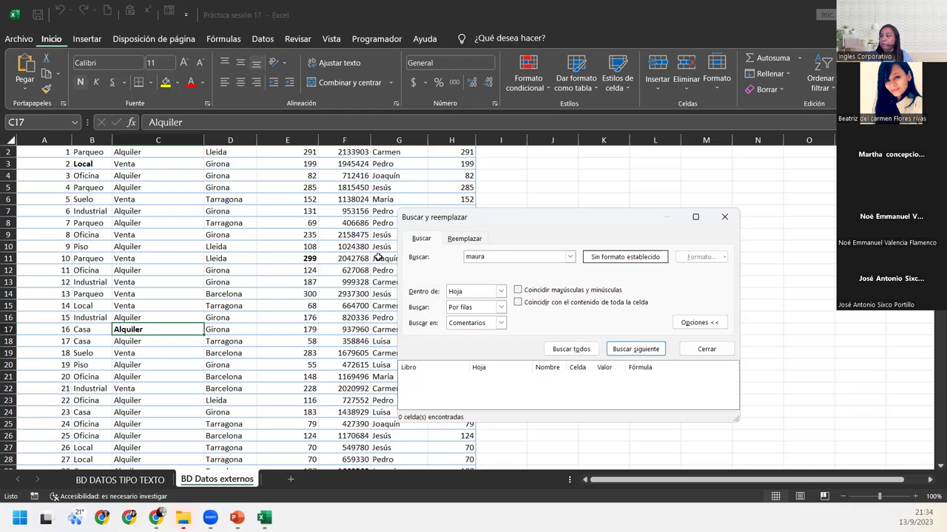
click(570, 350)
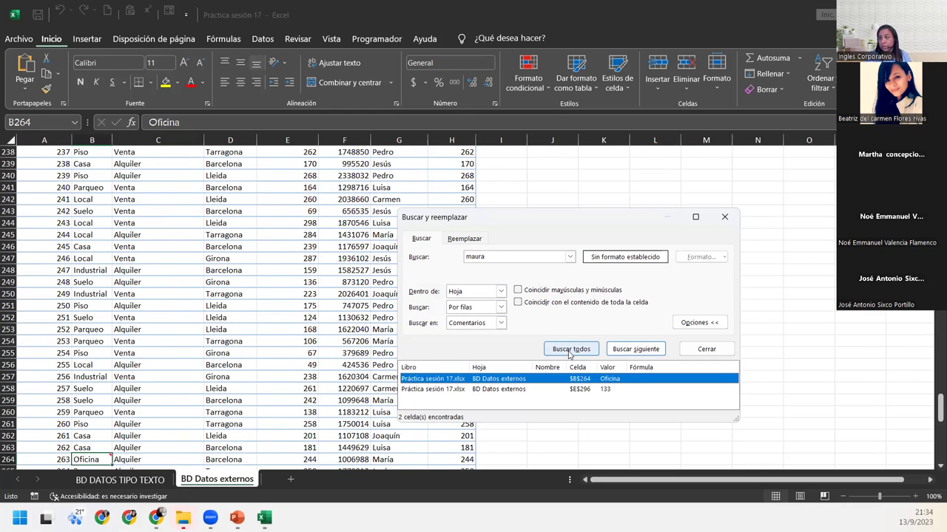
Step: Visit found cells E296 and B264, then show the Look in choices
click(438, 388)
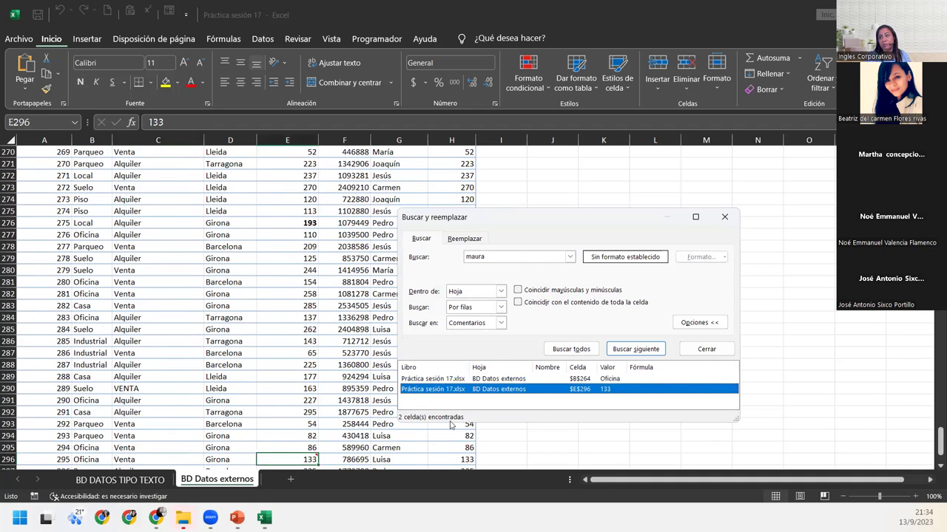
click(436, 378)
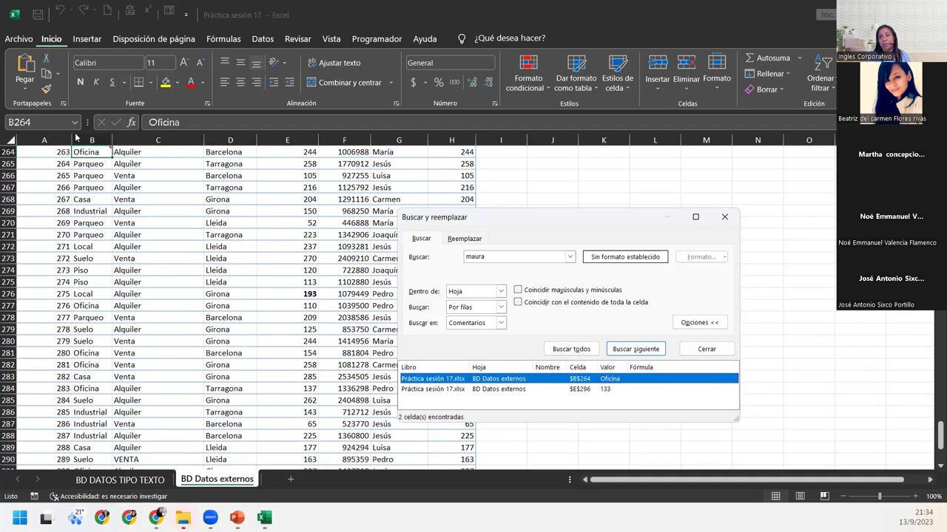
mouse_move(111, 148)
click(488, 257)
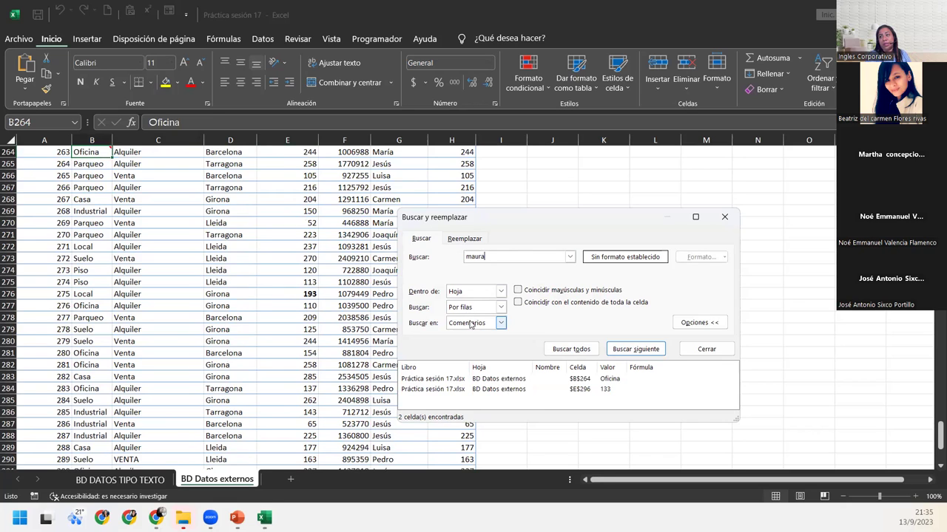
click(500, 323)
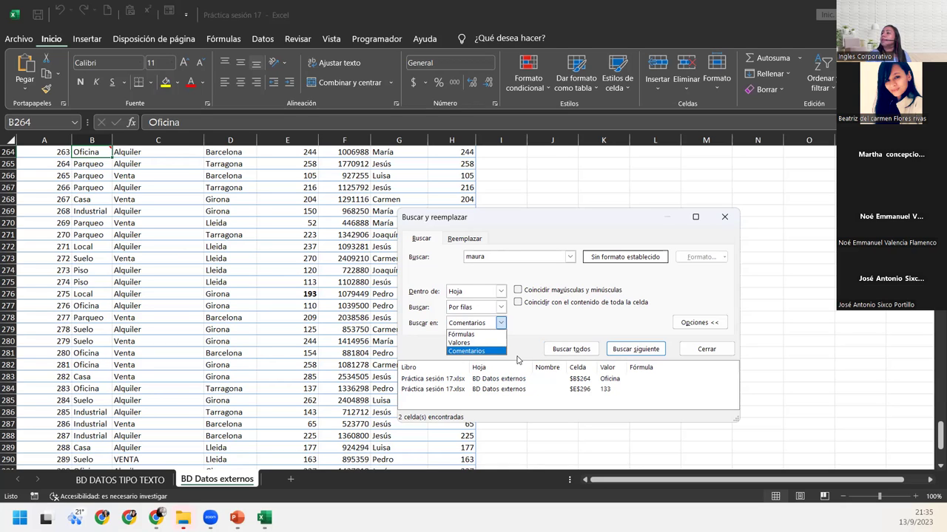
Step: Keep Look in on Comments and visit the found cells E296 and B264
click(527, 232)
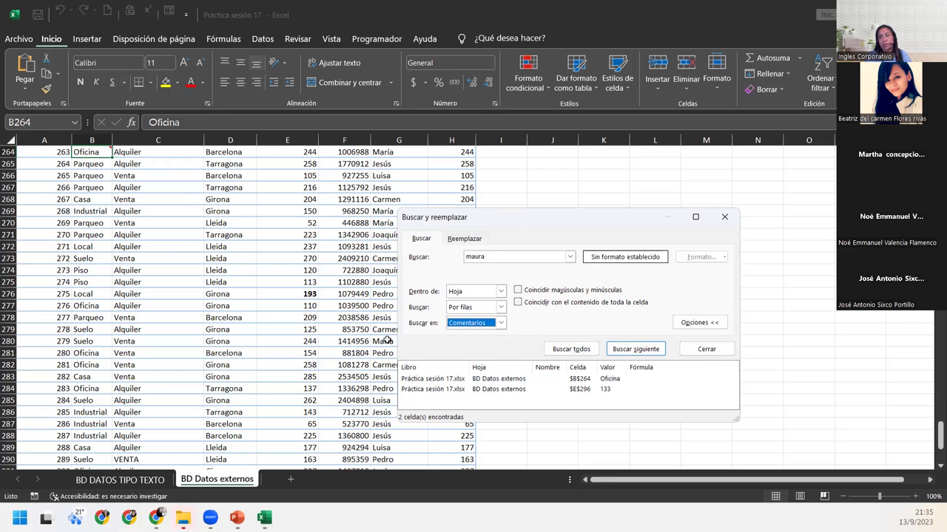
click(427, 389)
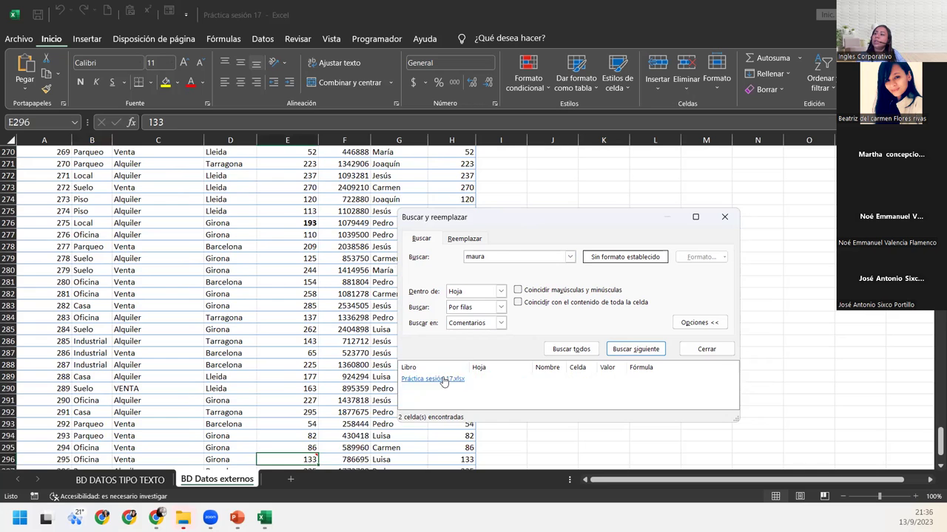
click(440, 378)
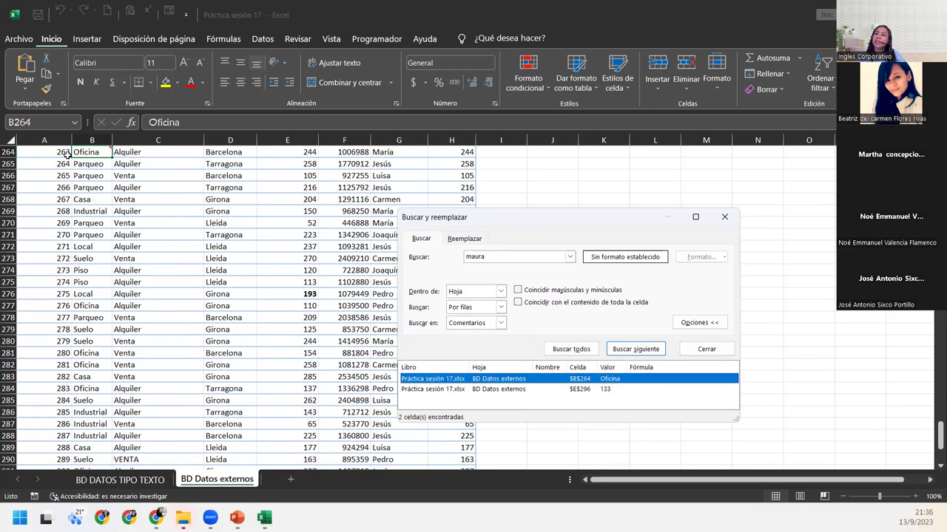
scroll(84, 152, up, 2)
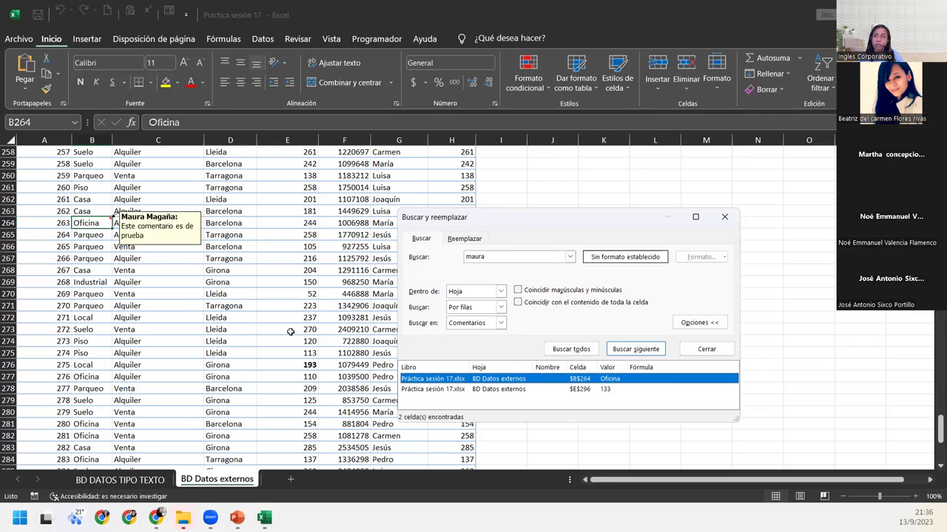
Step: Scroll through the worksheet, then return to the B264 match
click(340, 284)
scroll(222, 307, up, 5)
scroll(245, 312, up, 12)
scroll(245, 312, up, 7)
scroll(242, 312, up, 12)
scroll(238, 313, up, 7)
scroll(238, 313, up, 14)
scroll(243, 308, up, 7)
scroll(242, 306, up, 13)
scroll(241, 304, up, 6)
scroll(241, 304, up, 2)
scroll(243, 302, down, 8)
scroll(242, 302, down, 7)
scroll(244, 303, down, 7)
scroll(364, 382, down, 8)
scroll(364, 383, down, 12)
scroll(364, 383, down, 6)
scroll(364, 384, down, 12)
scroll(364, 385, down, 7)
scroll(364, 384, down, 11)
scroll(363, 383, down, 7)
scroll(363, 384, down, 11)
scroll(362, 384, down, 3)
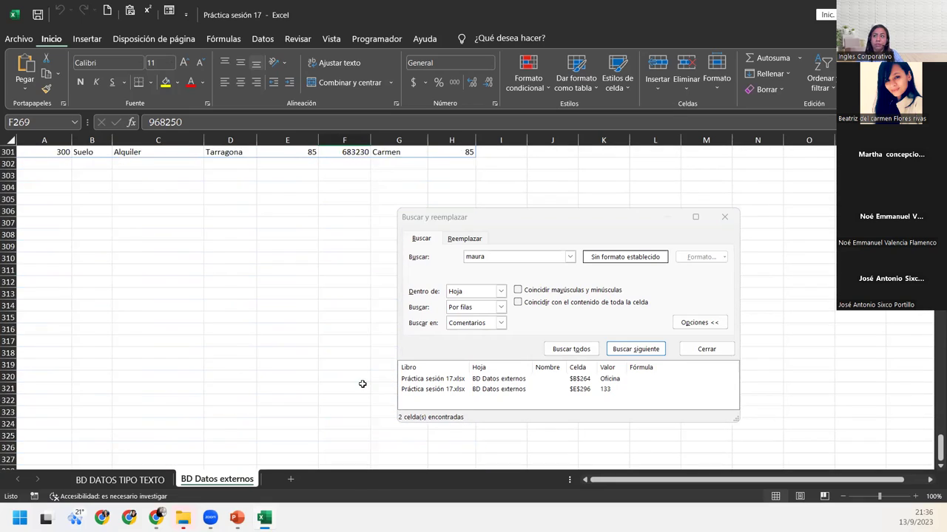
scroll(363, 384, up, 10)
scroll(363, 384, down, 2)
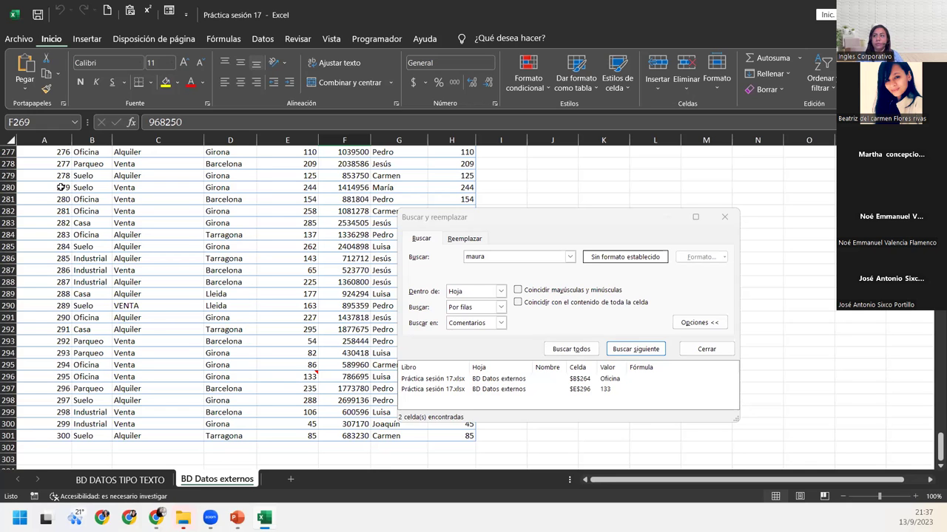
click(426, 380)
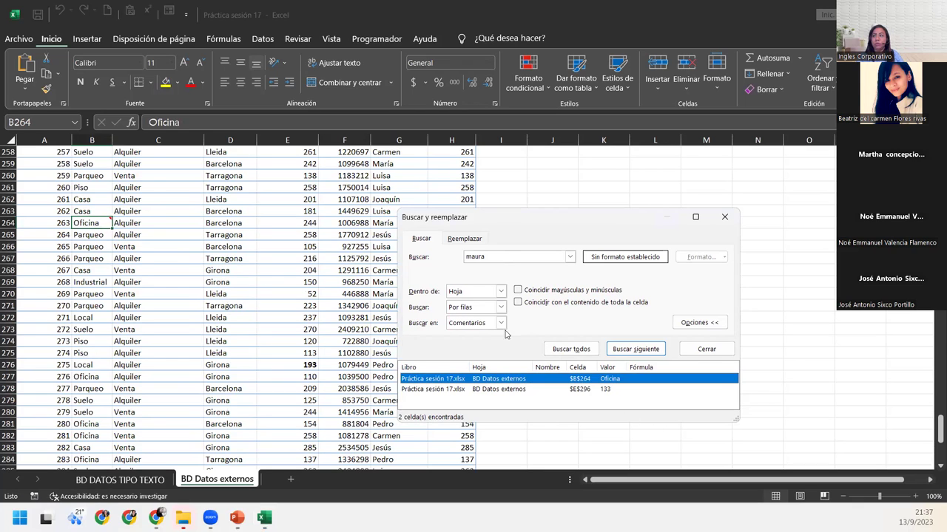
Step: Search the comments for 'hola', which finds nothing
click(508, 259)
double_click(507, 259)
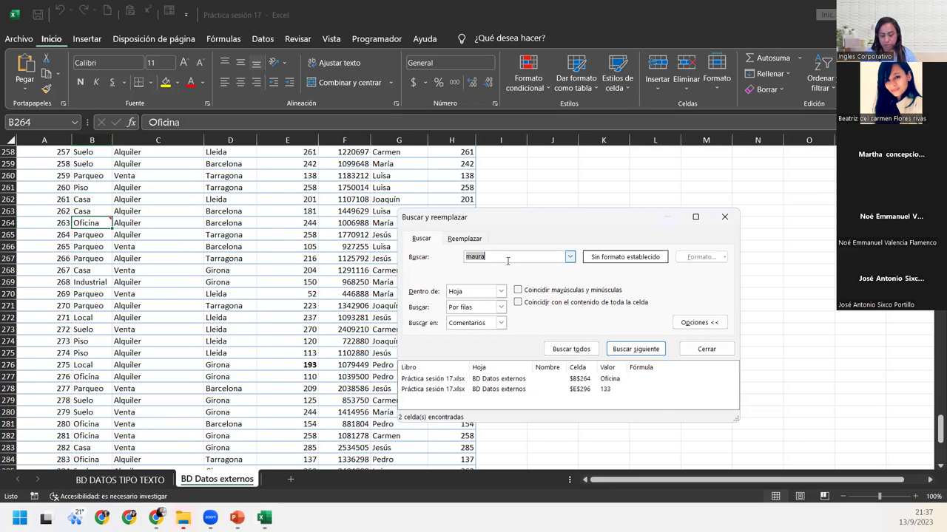
text(mar)
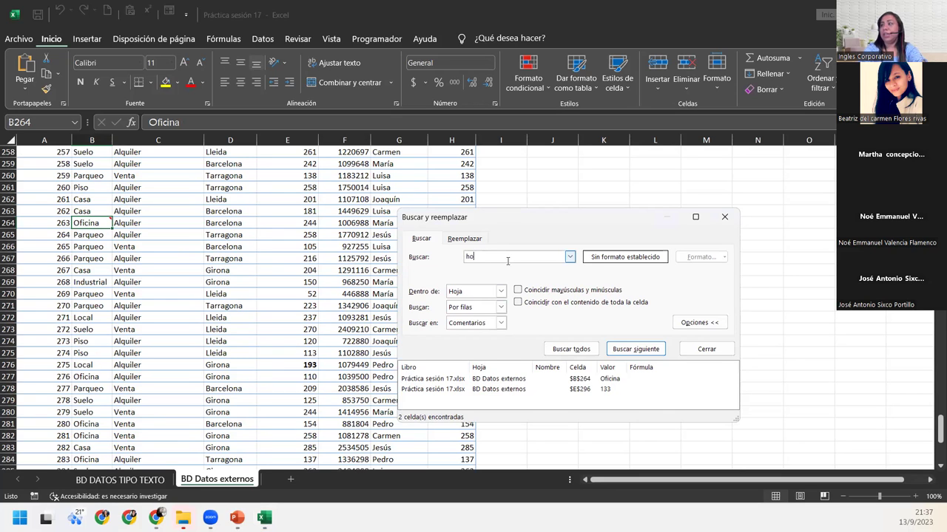
key(Return)
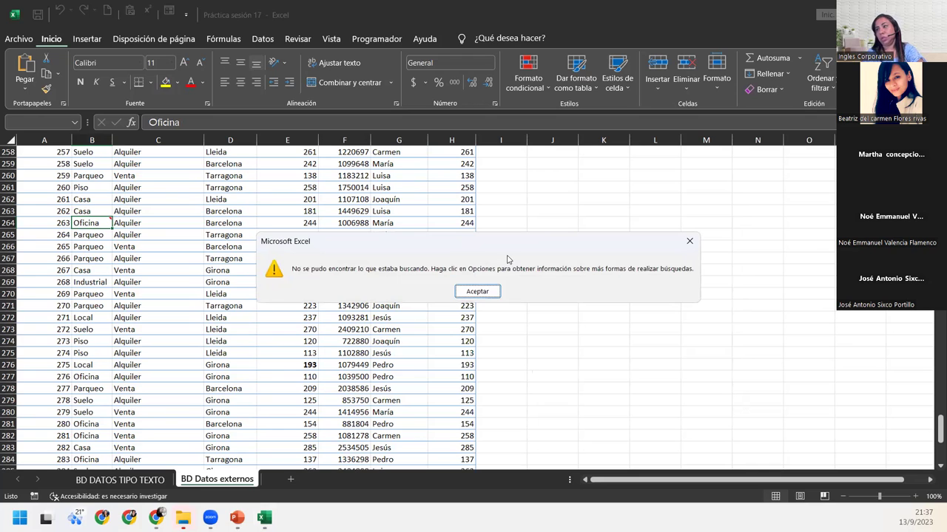
click(496, 290)
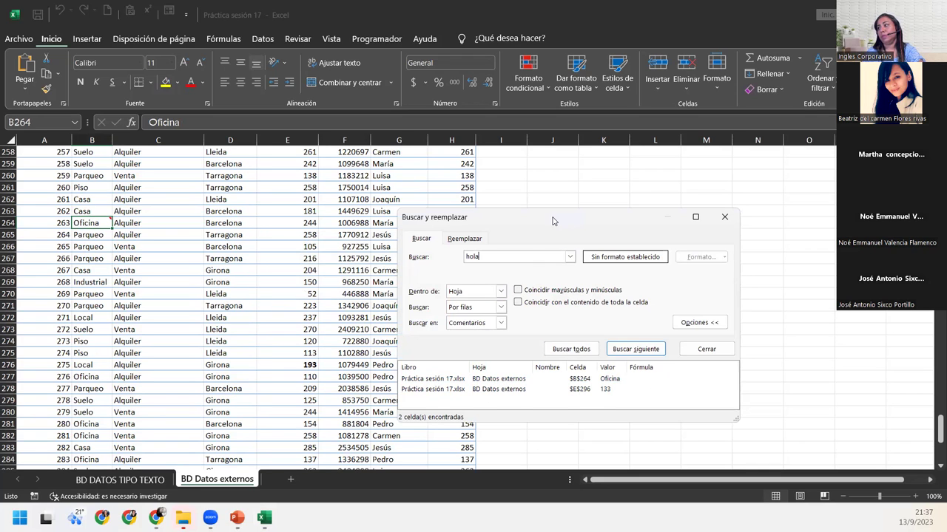
Step: Search the comments for 'comentario', listing B264 and E296, and jump to E296
double_click(521, 256)
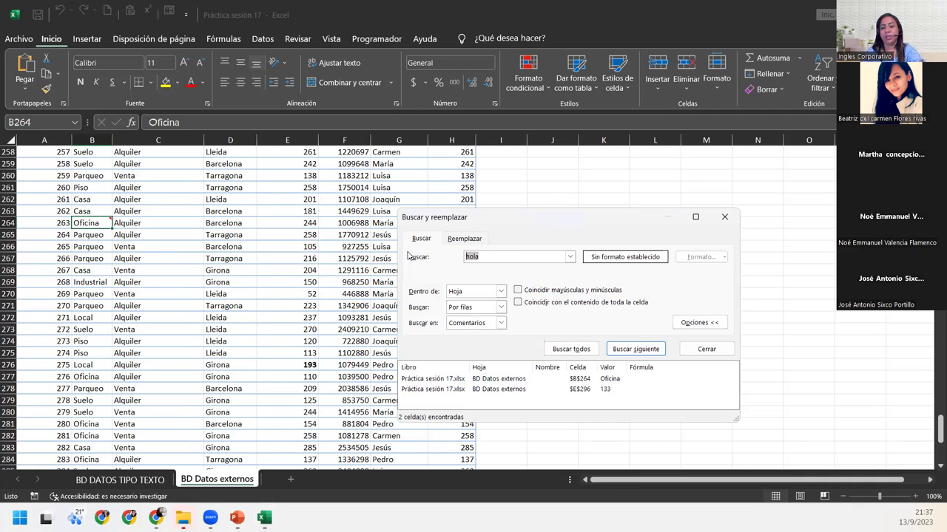
text(comentario)
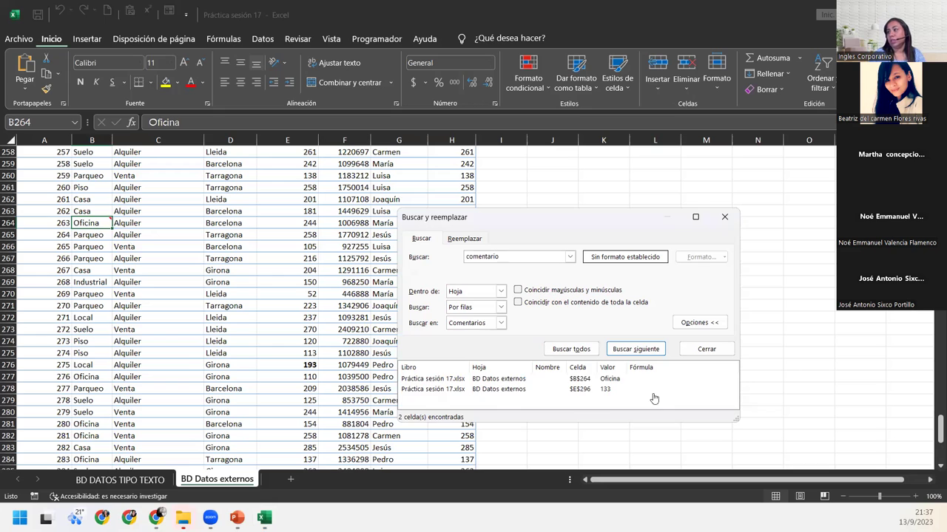
click(573, 350)
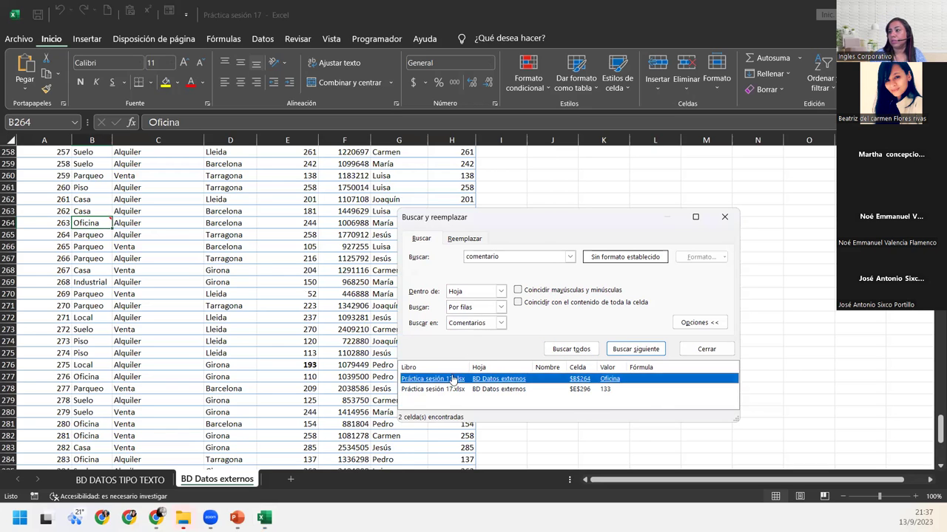
click(444, 389)
mouse_move(289, 423)
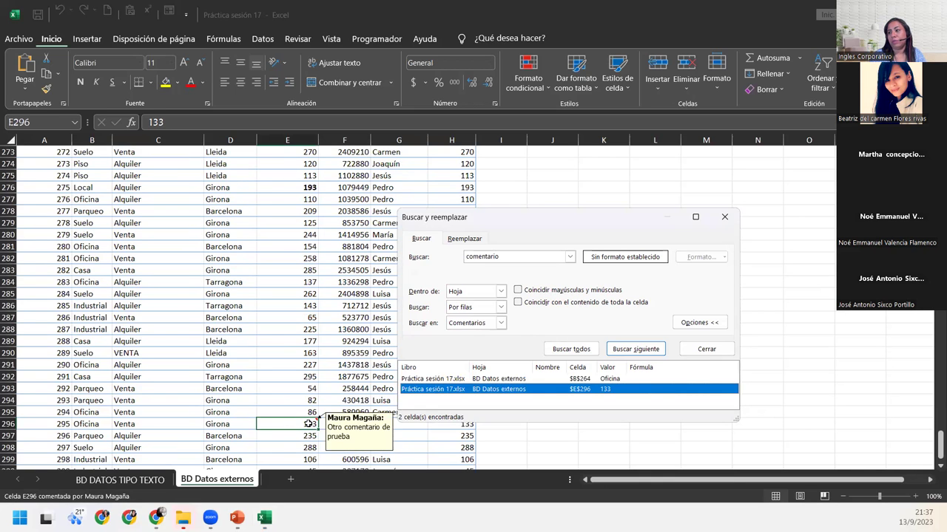
scroll(244, 386, up, 2)
scroll(148, 296, up, 4)
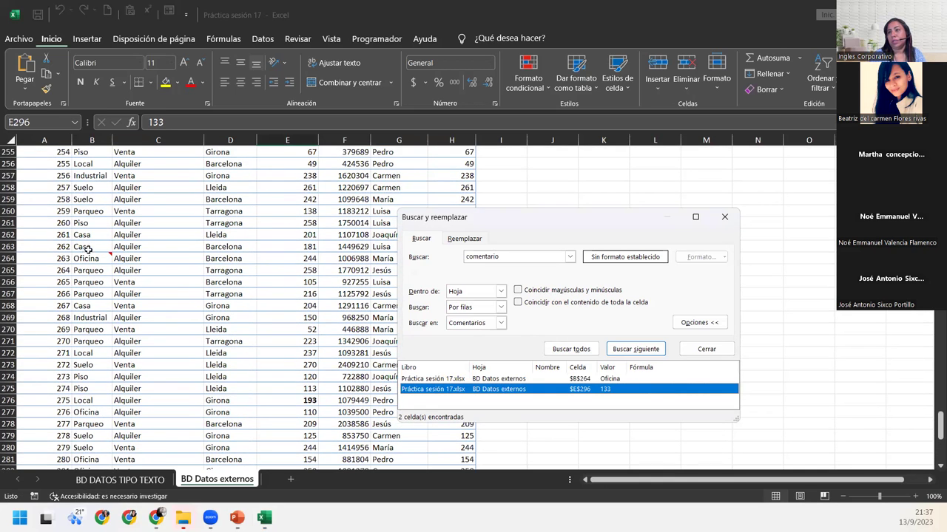
Step: Search the comments for 'otra', which finds nothing
click(224, 235)
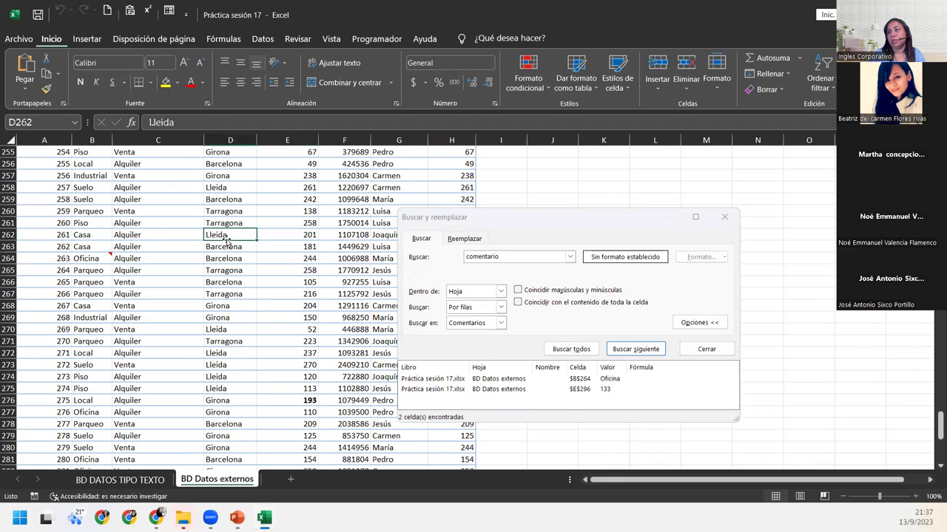
double_click(487, 257)
text(orr)
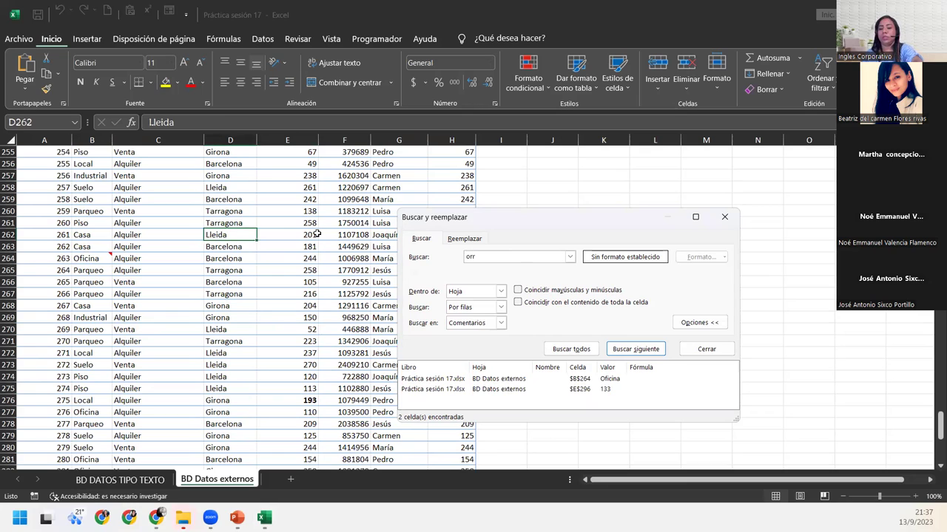
key(BackSpace)
text(tra)
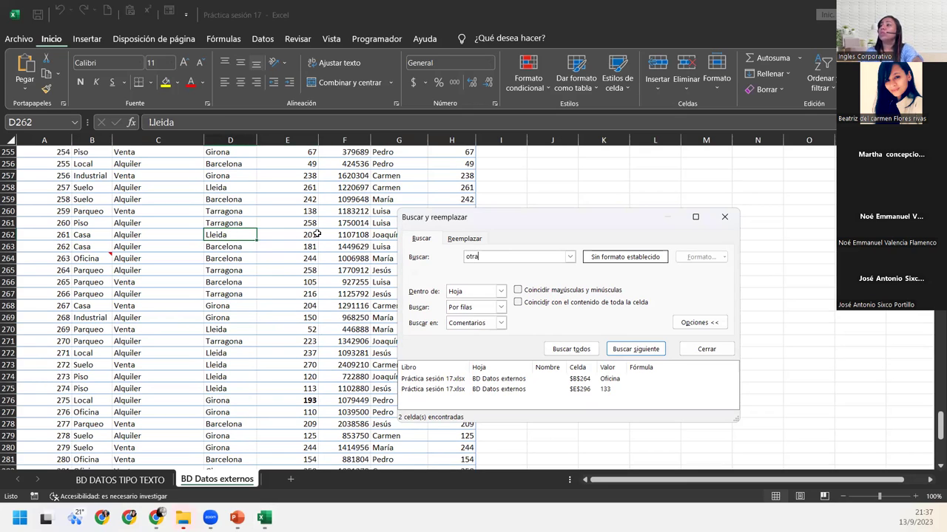
click(562, 348)
click(491, 294)
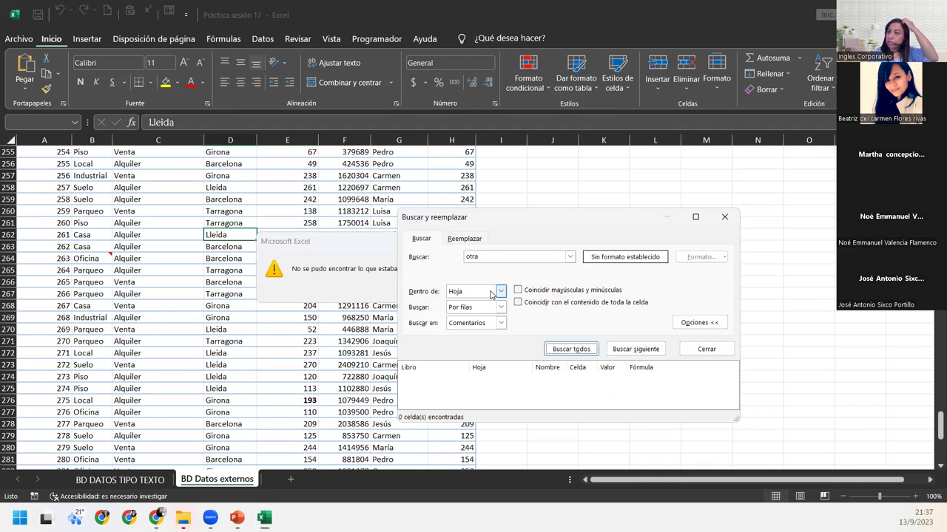
Step: Change the term to 'otro' and list its single match, E296 (133)
key(BackSpace)
text(o)
key(Return)
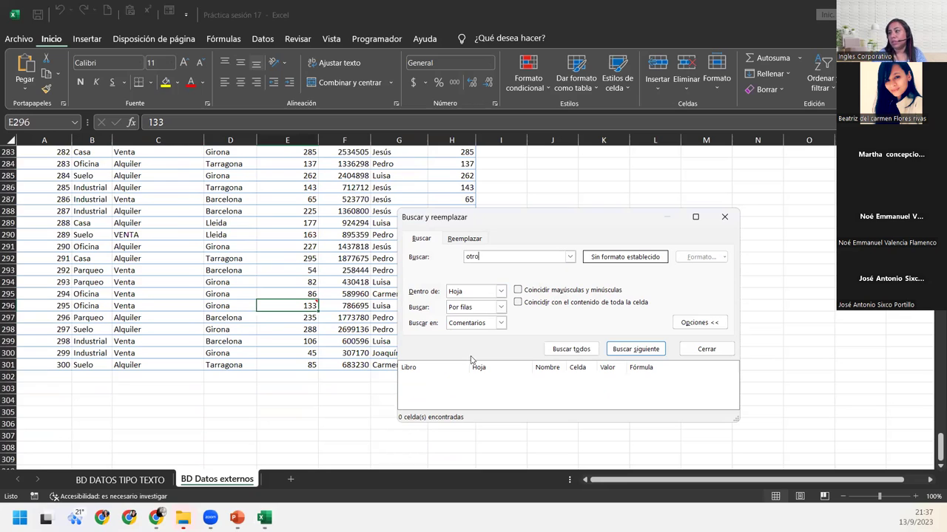
click(582, 350)
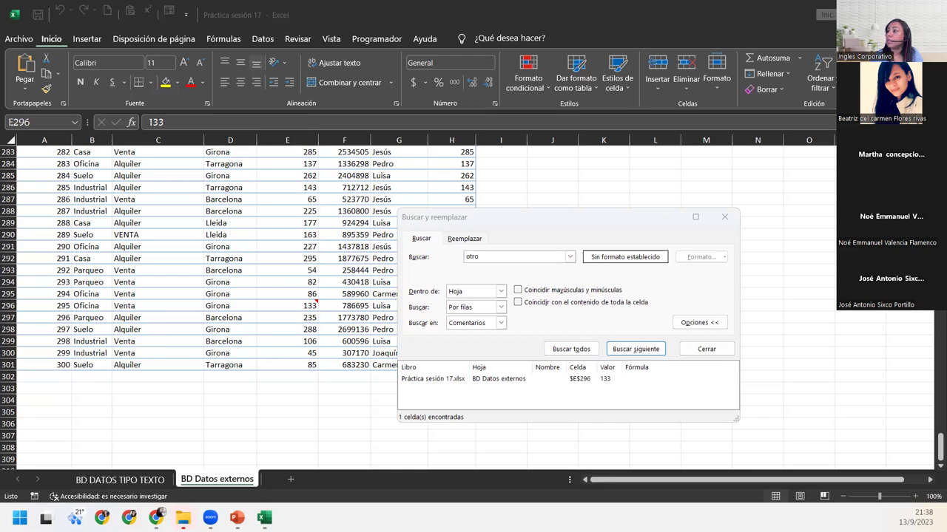
right_click(288, 307)
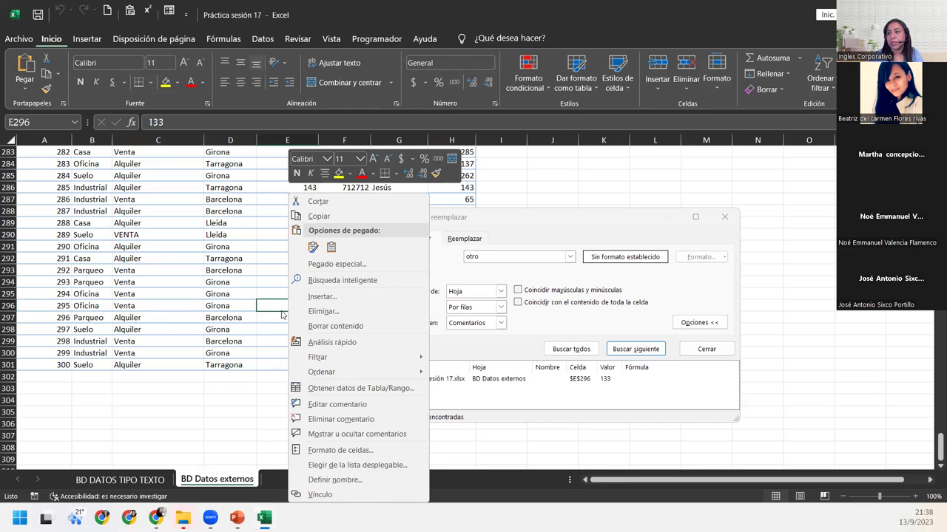
click(376, 405)
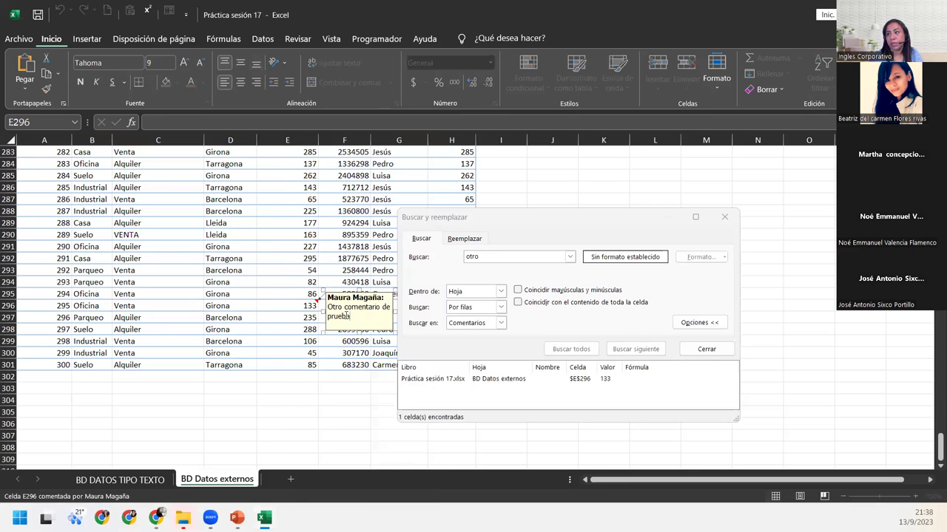
click(289, 350)
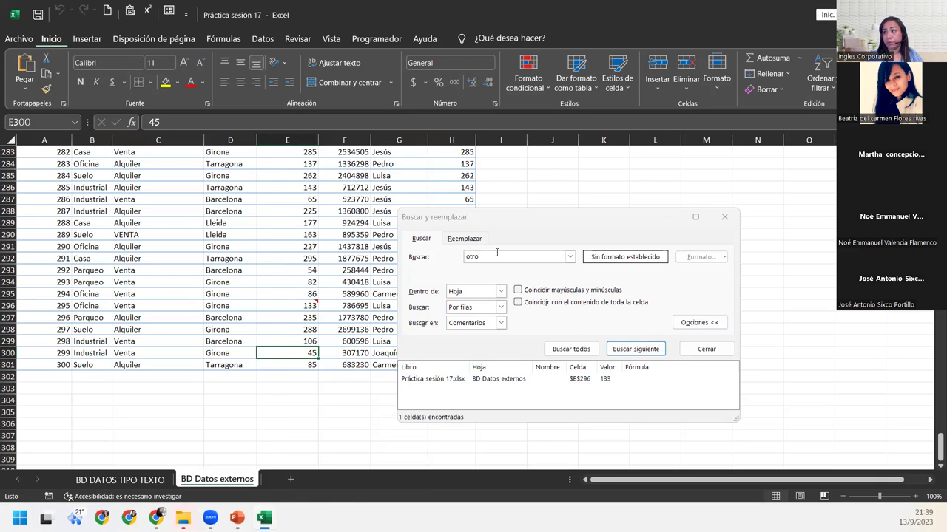
Step: Enter 'alquiler' as the term and search comments, which finds nothing
click(398, 235)
text(alquiler)
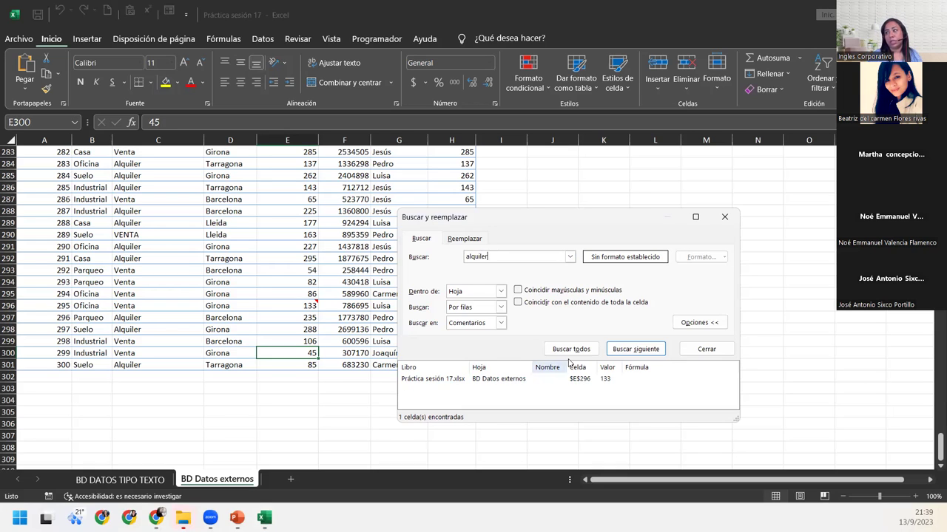
key(Escape)
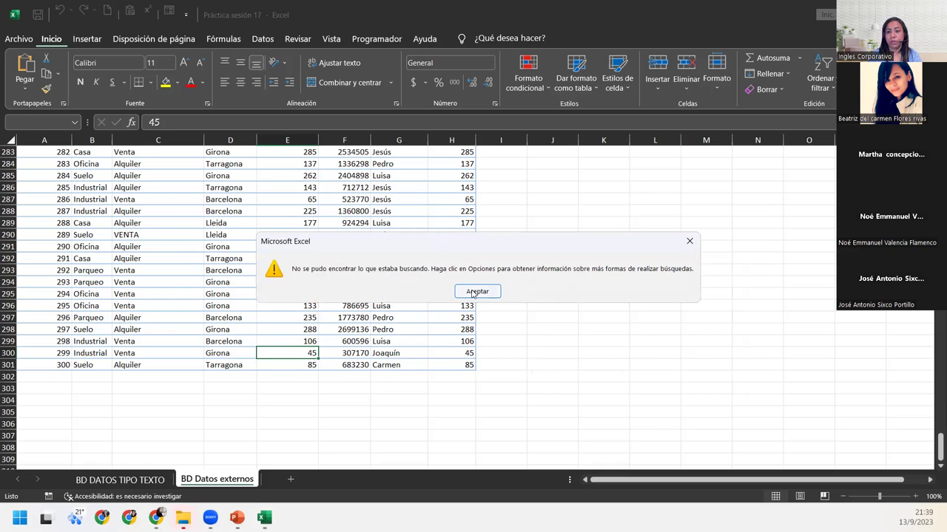
click(473, 292)
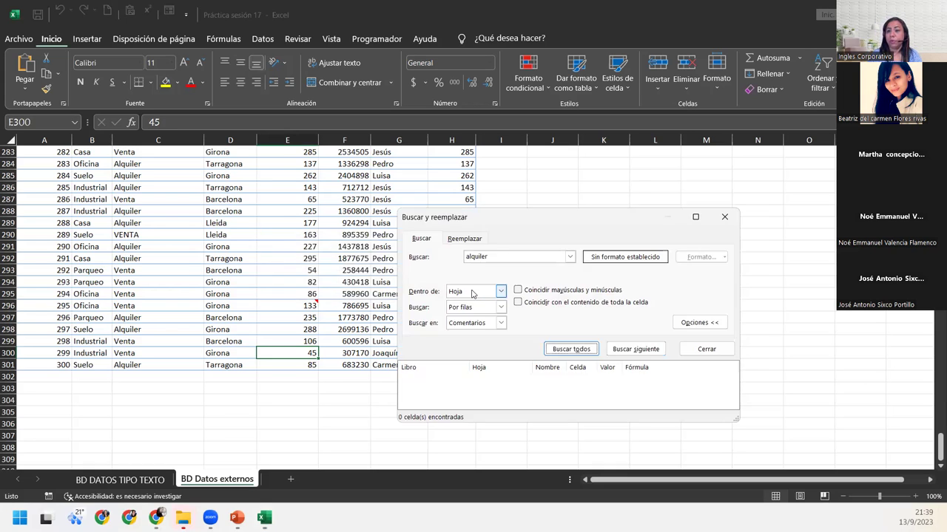
Step: Find all 'alquiler' cells with Look in set to Formulas, then Values, finding only C17
click(501, 324)
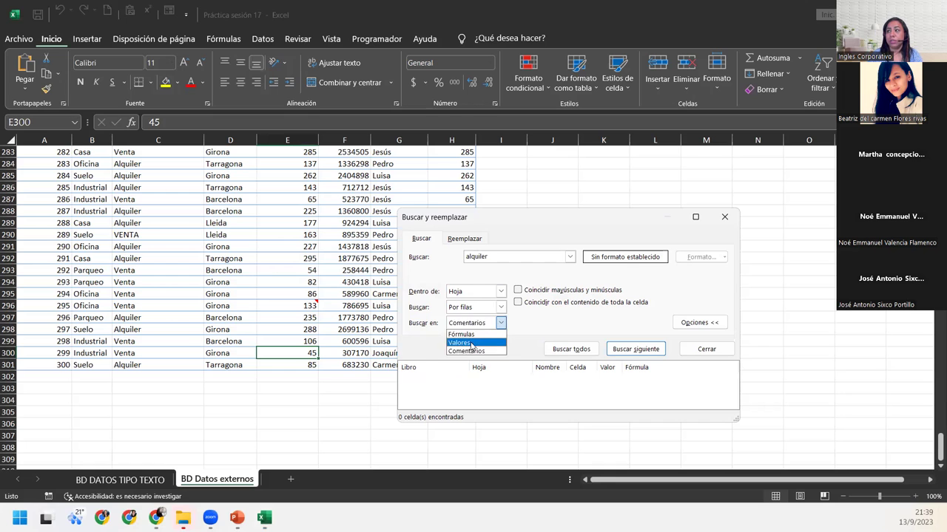
click(473, 335)
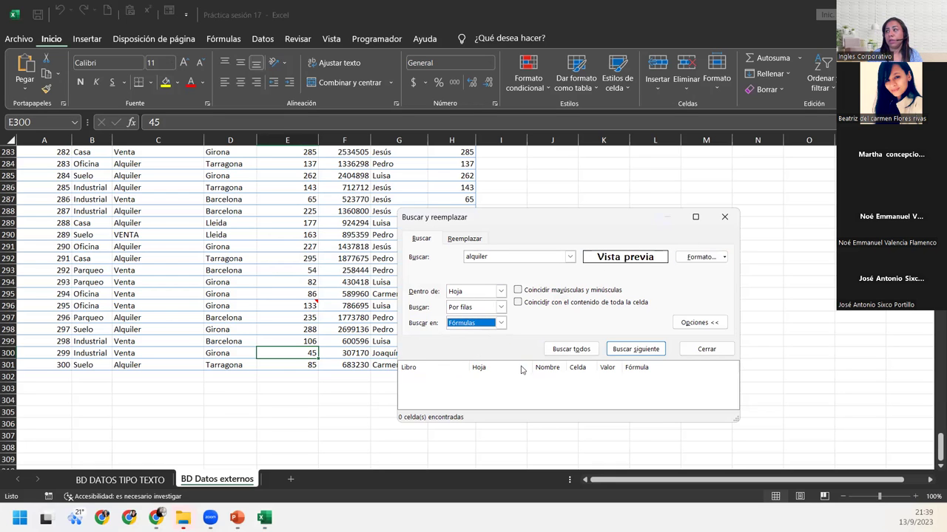
click(552, 355)
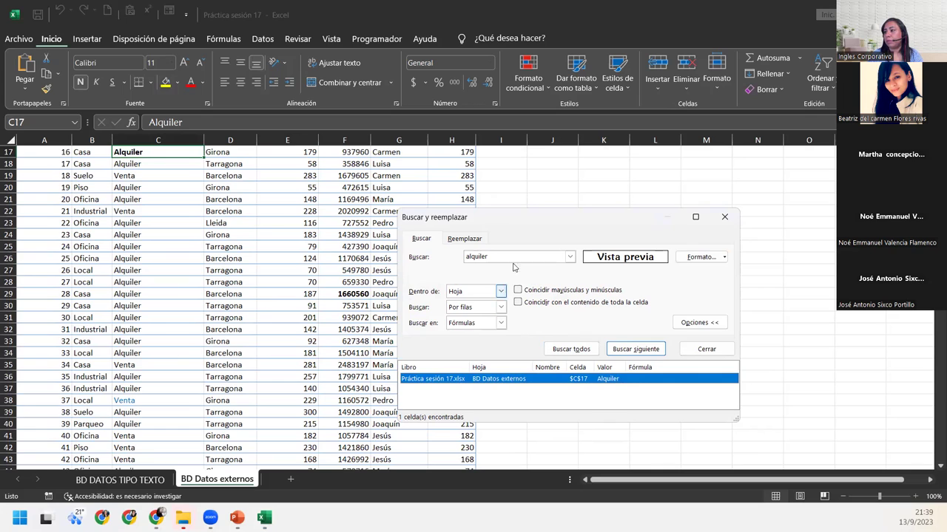
click(500, 323)
click(473, 342)
click(570, 349)
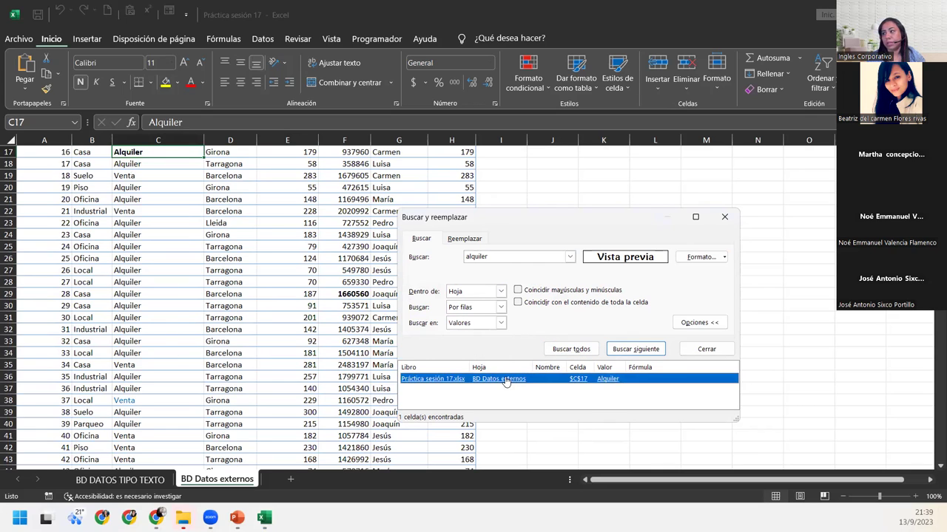
click(501, 324)
click(500, 324)
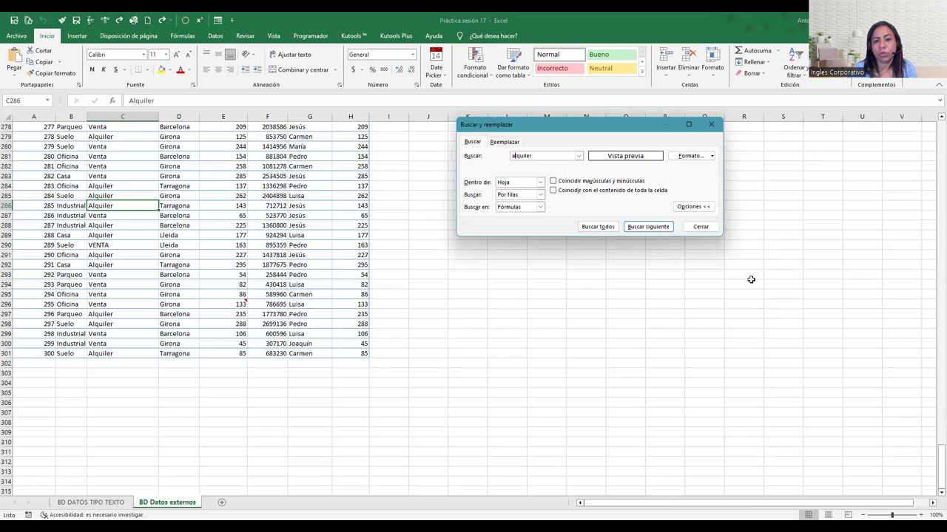
click(604, 227)
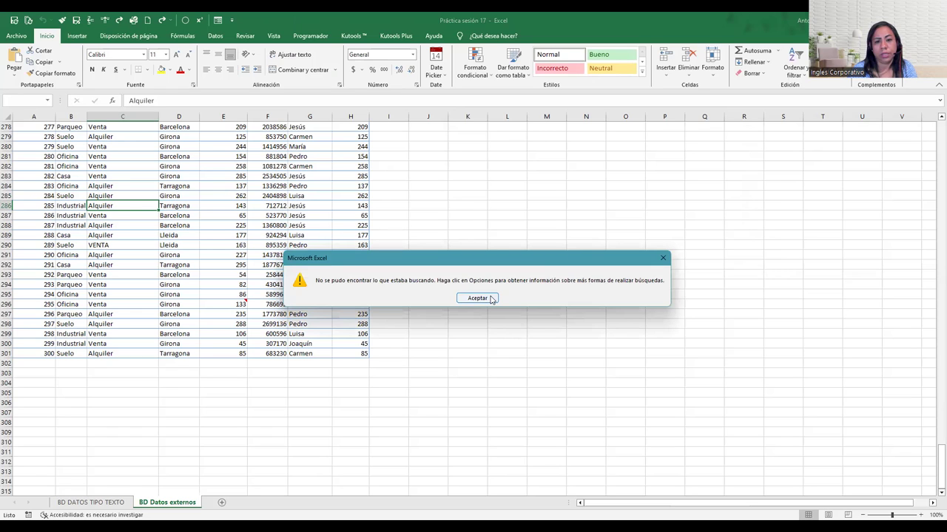
click(489, 296)
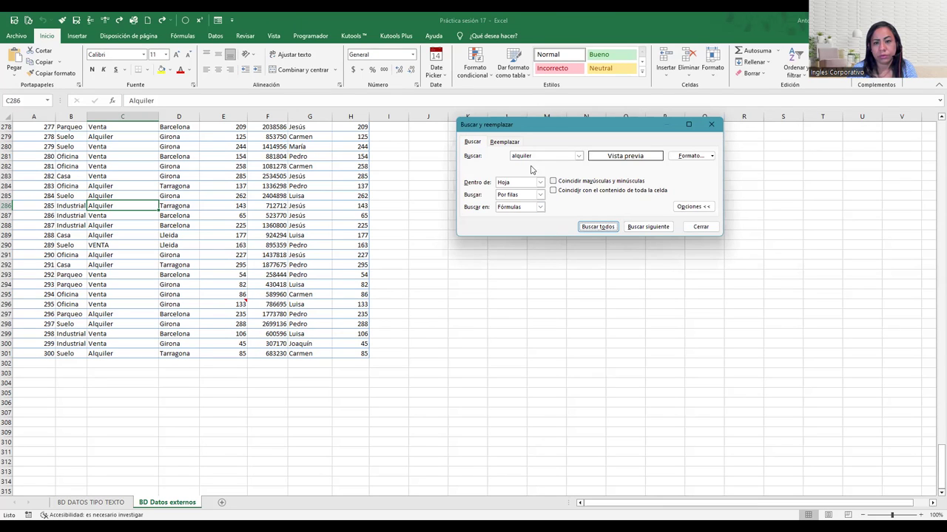
click(689, 159)
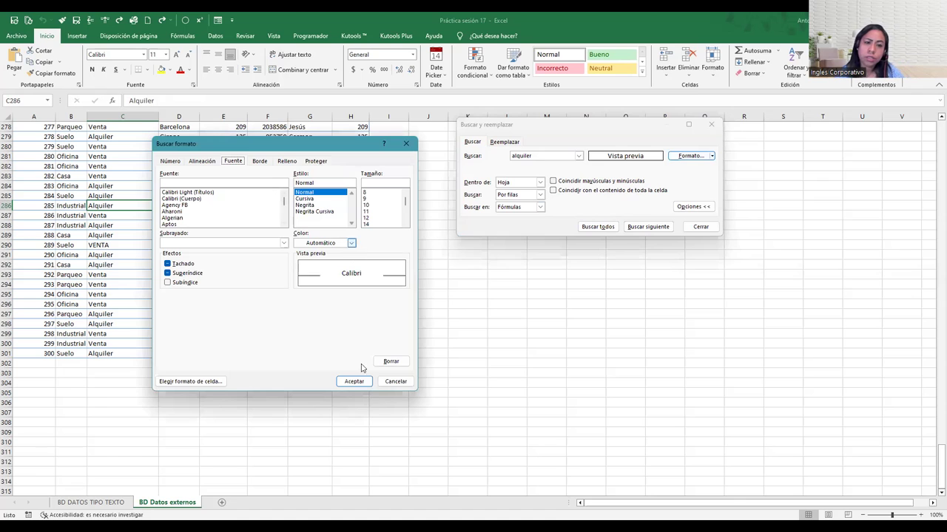
click(354, 381)
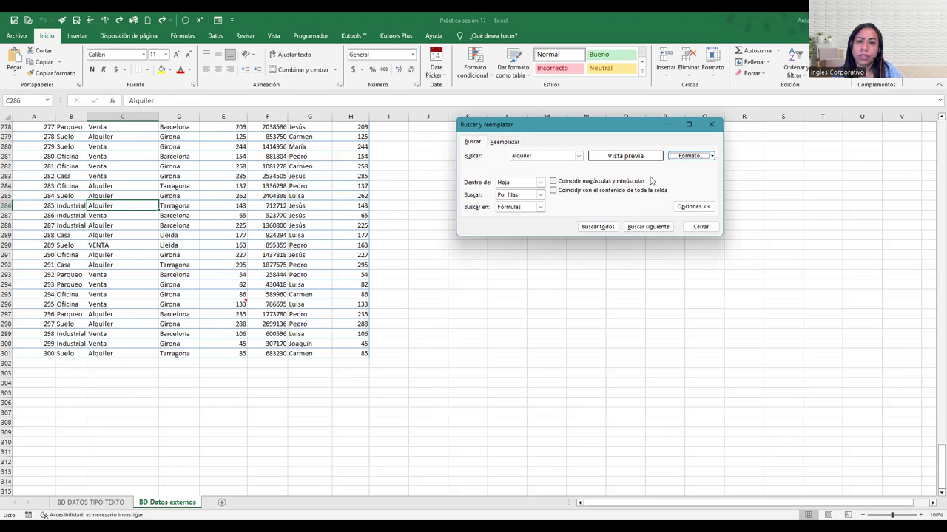
Step: Set Look in to Values, run Find Next for 'alquiler' (nothing found), and show past search terms
click(541, 209)
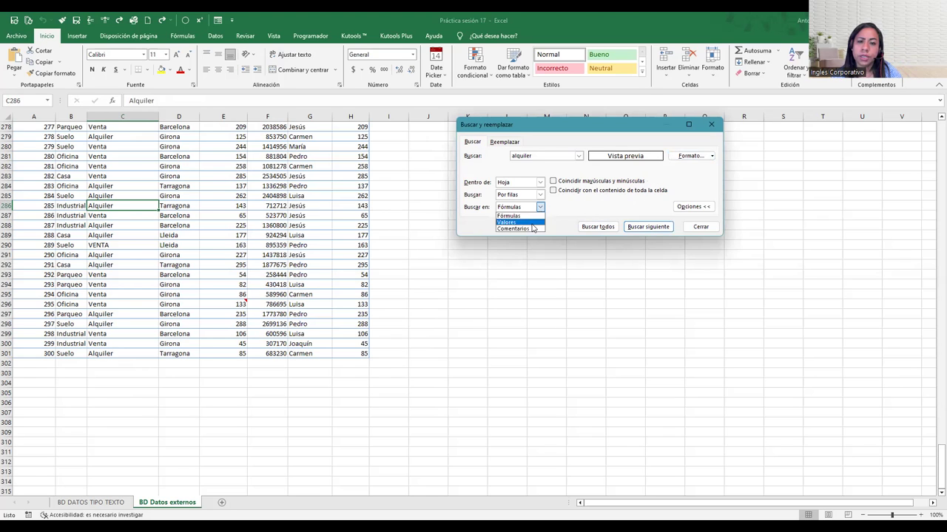
click(532, 222)
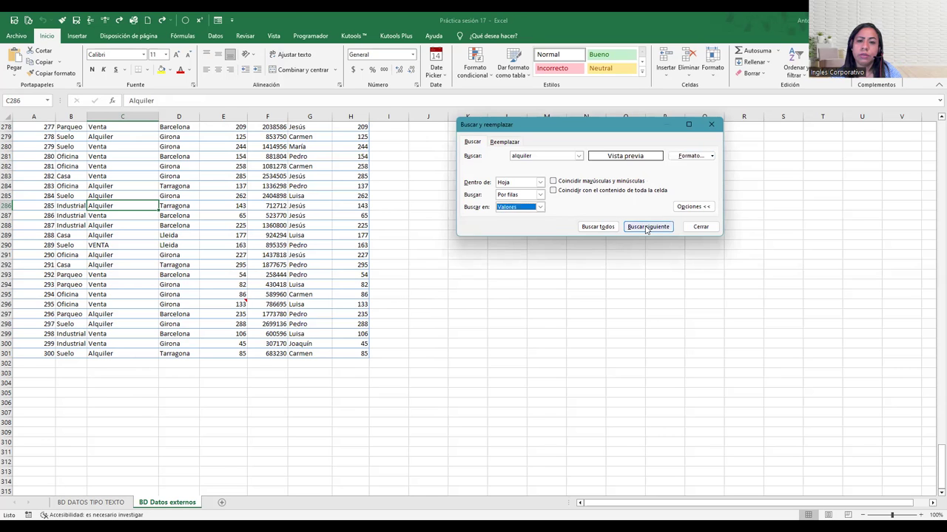
click(646, 227)
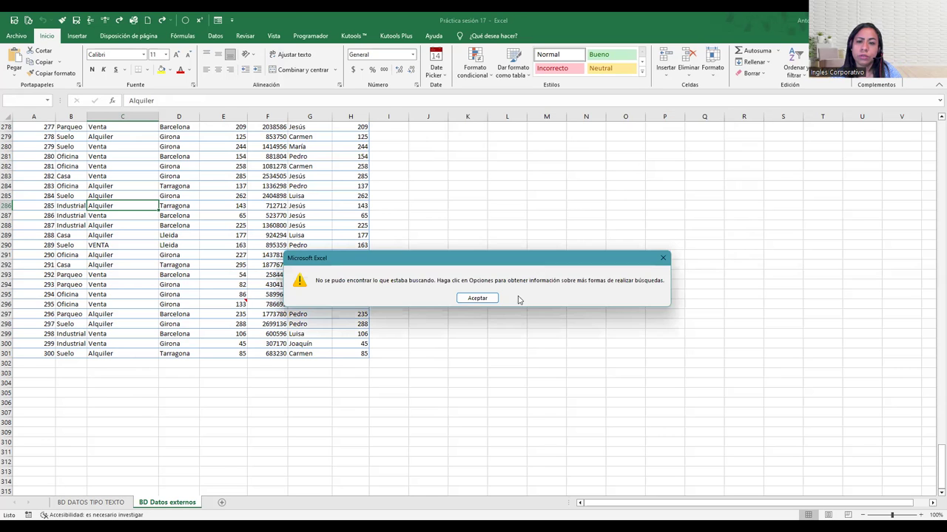
key(Return)
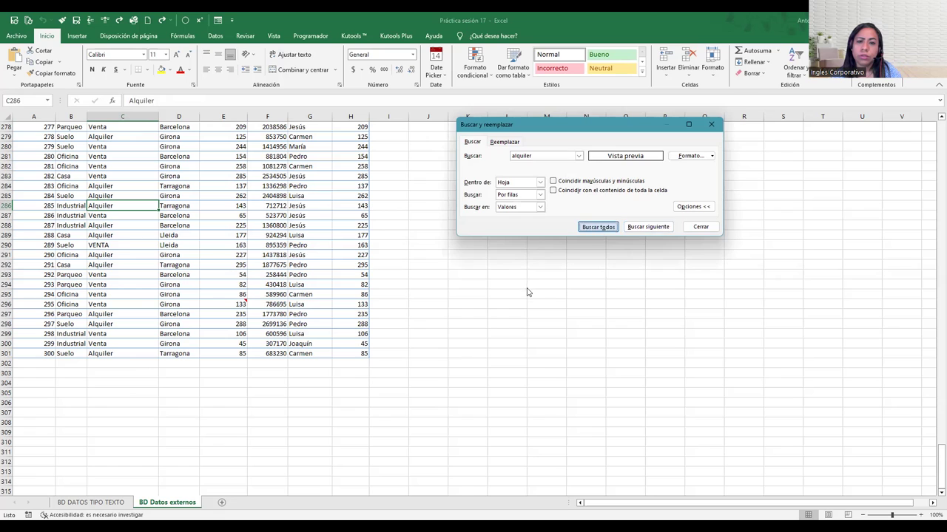
key(Return)
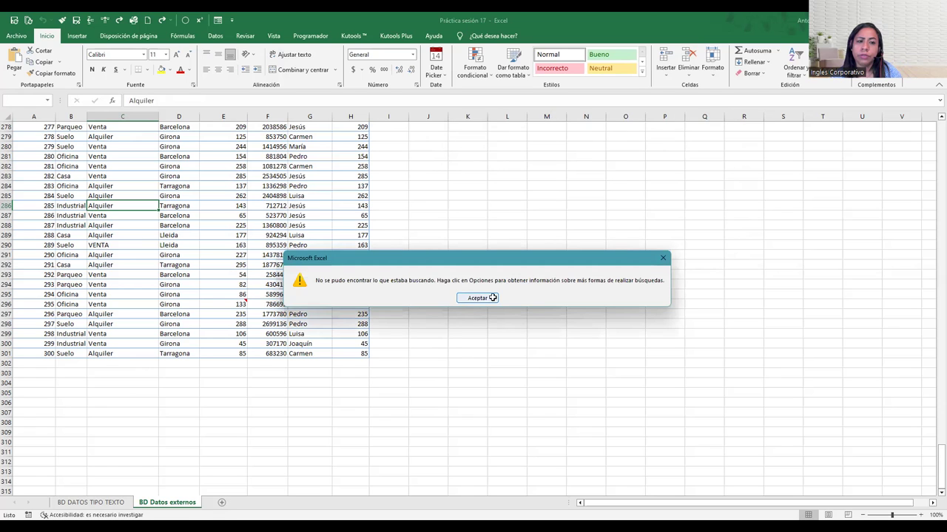
key(Return)
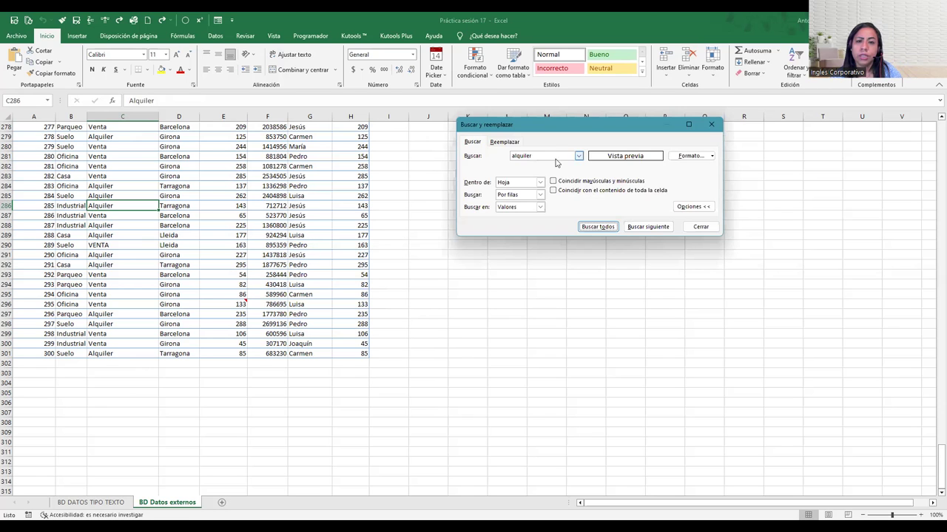
click(573, 156)
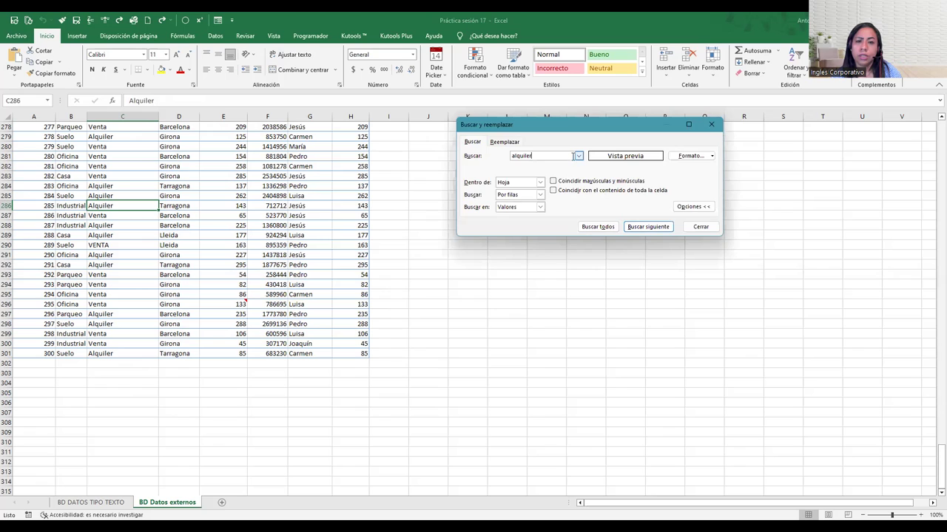
click(579, 157)
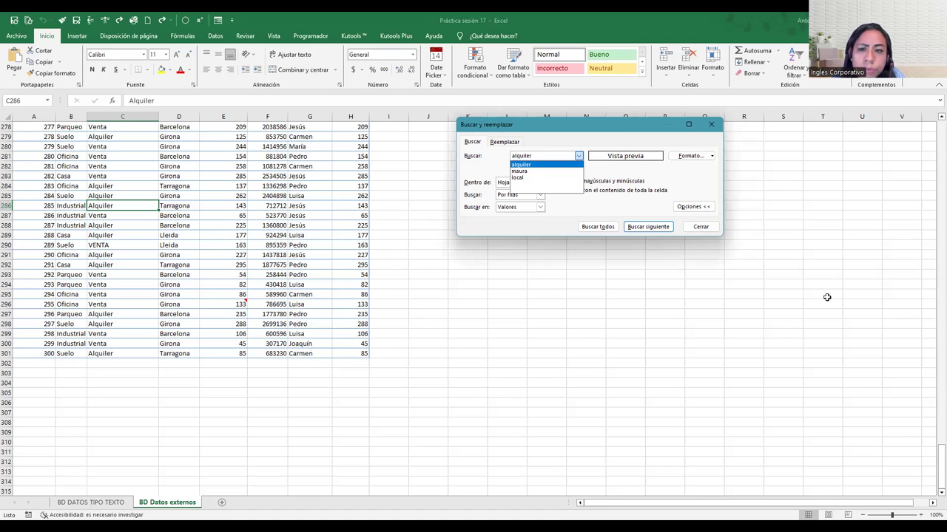
Step: Turn on case matching and search all cells for 'Alquiler', dismissing the nothing-found message
click(634, 135)
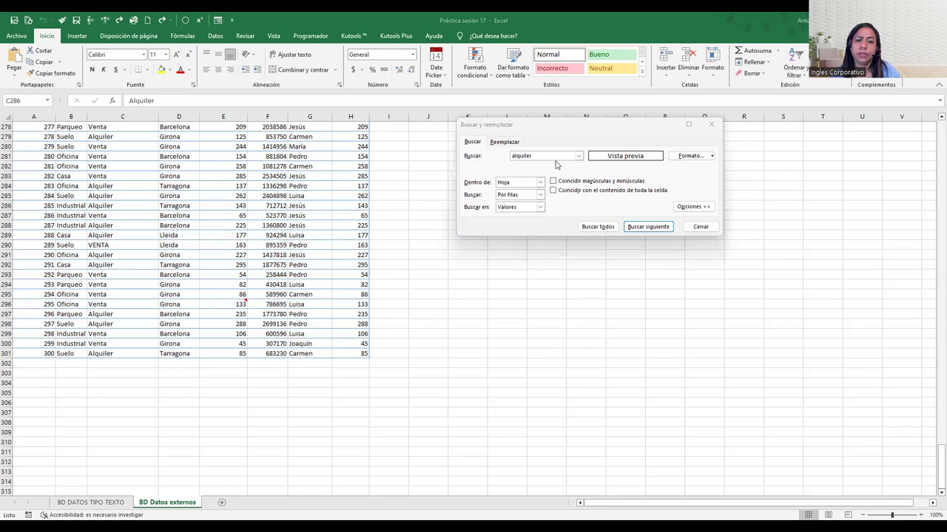
click(512, 157)
text(A)
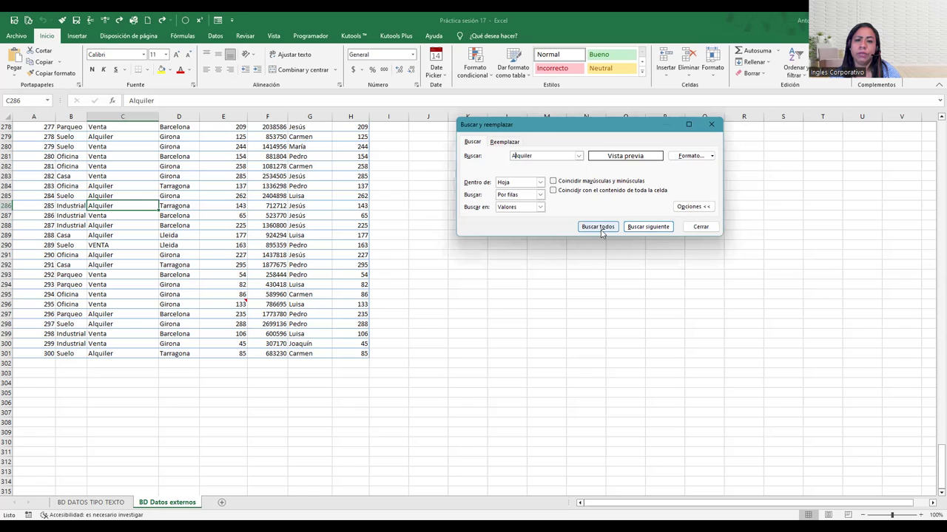
click(554, 181)
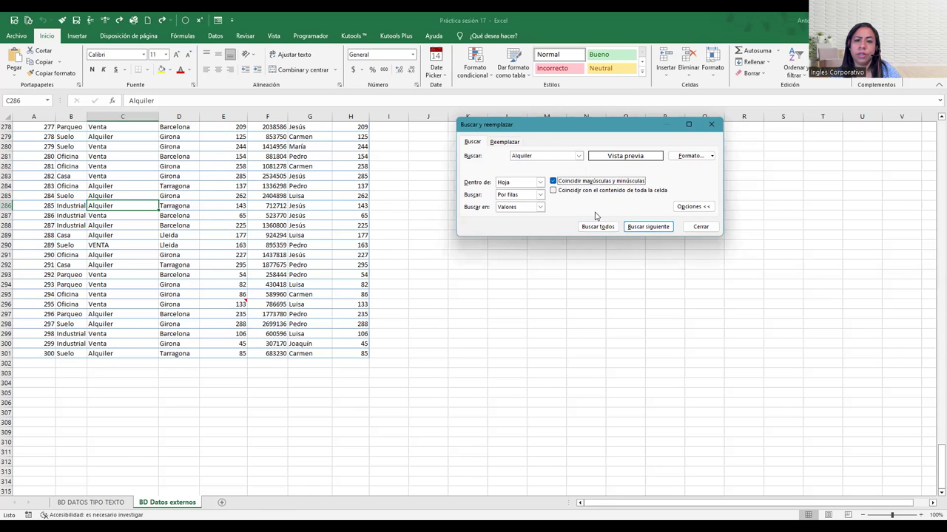
click(606, 228)
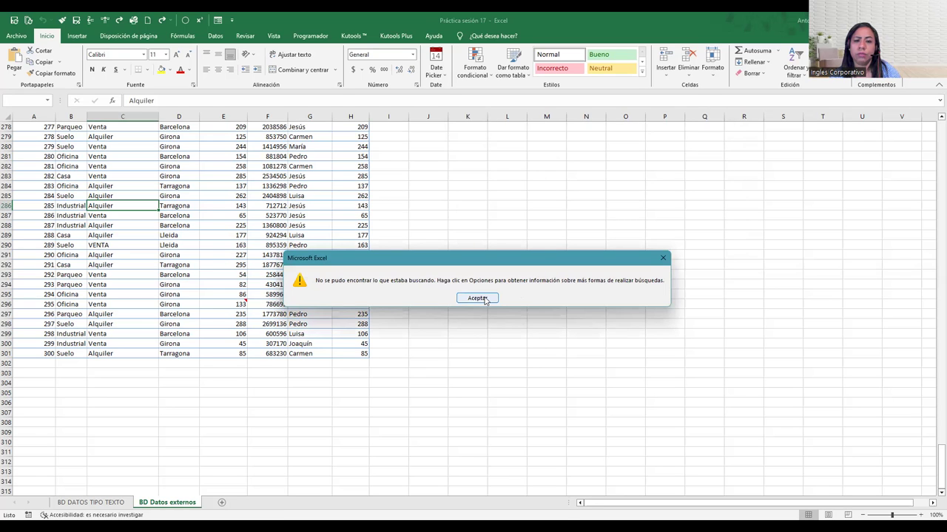
click(477, 298)
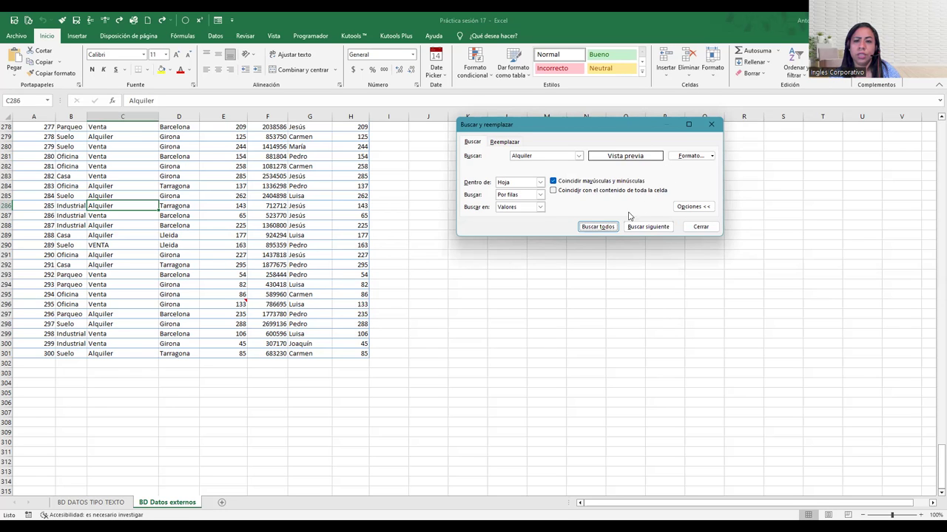
Step: Add Maiandra GD as the font format criterion and search all cells for 'Alquiler' again
click(701, 157)
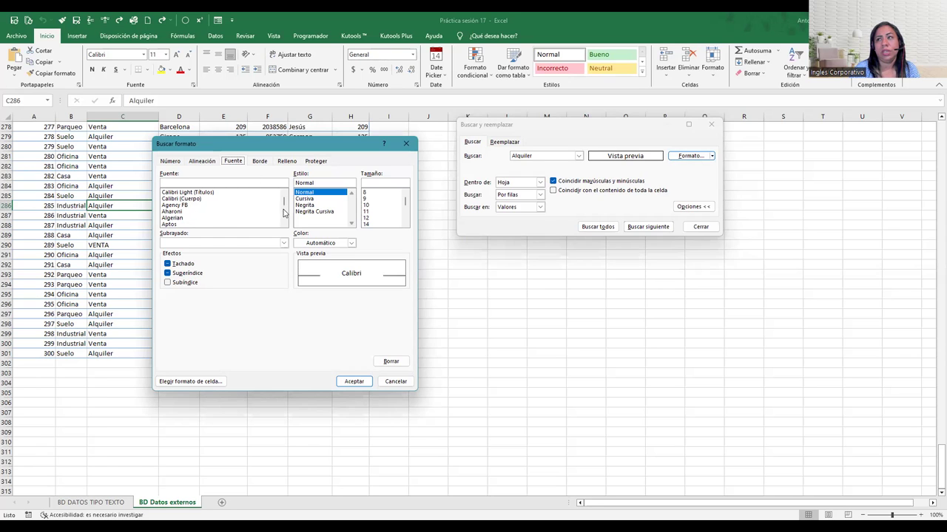
drag(284, 200, 284, 211)
scroll(271, 217, down, 1)
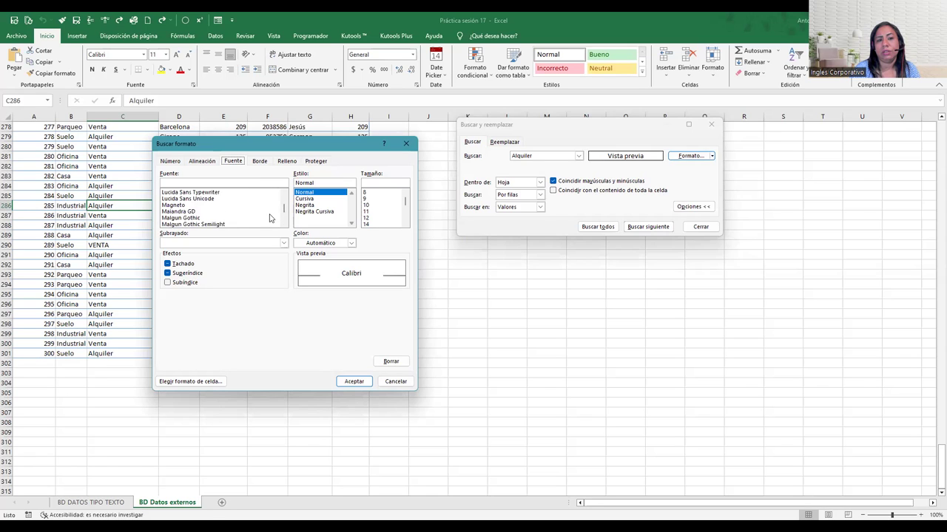
scroll(261, 219, down, 1)
scroll(261, 218, up, 1)
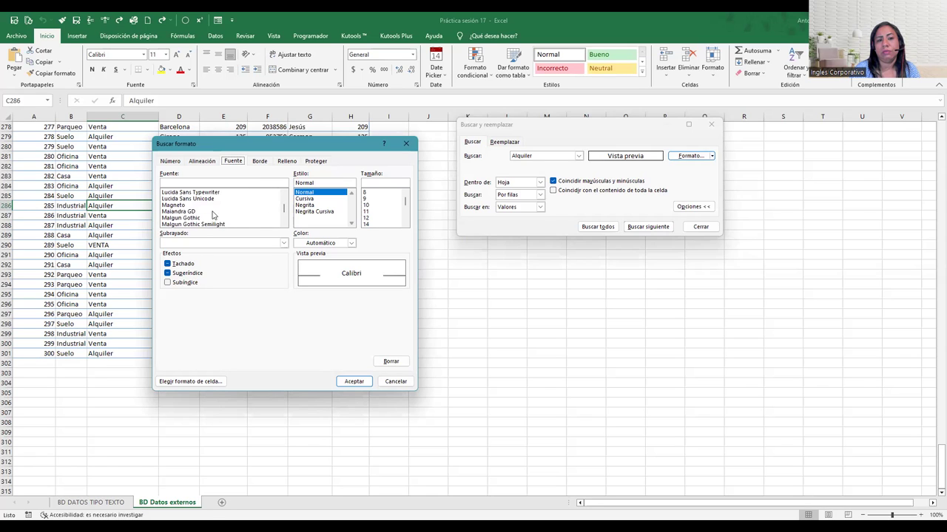
click(174, 212)
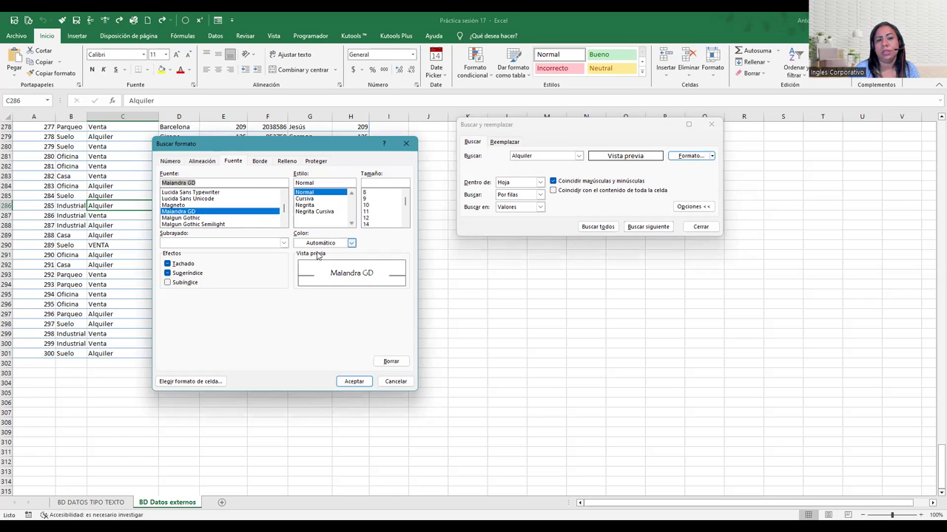
click(354, 381)
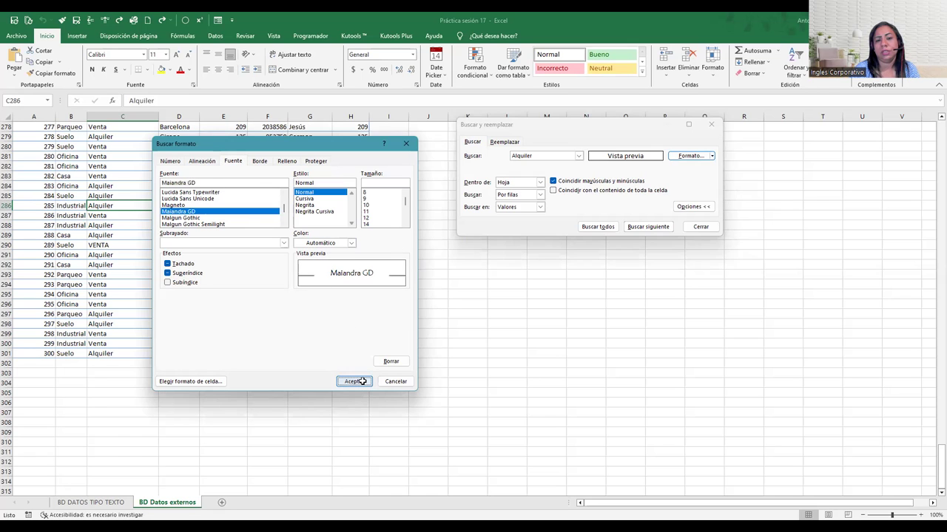
click(597, 227)
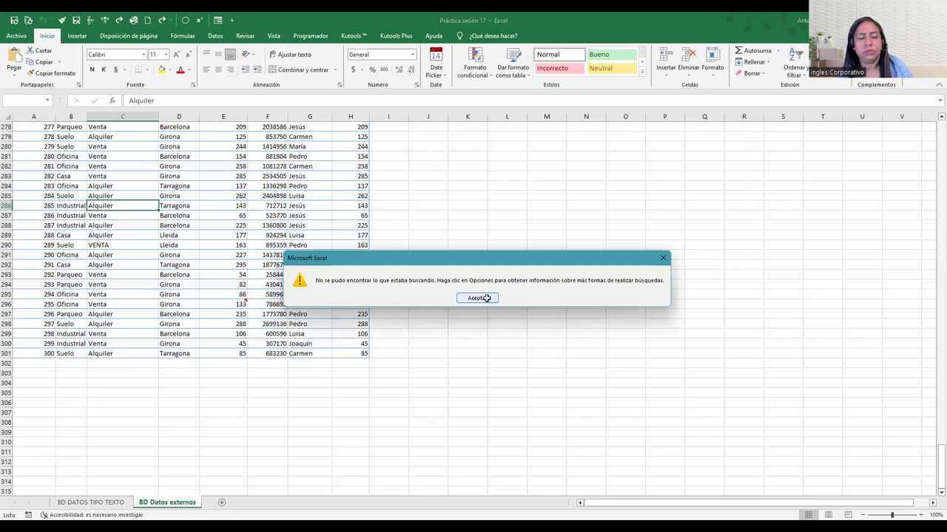
Step: Turn off case matching, require the Normal style in the search format, and search all again
click(481, 299)
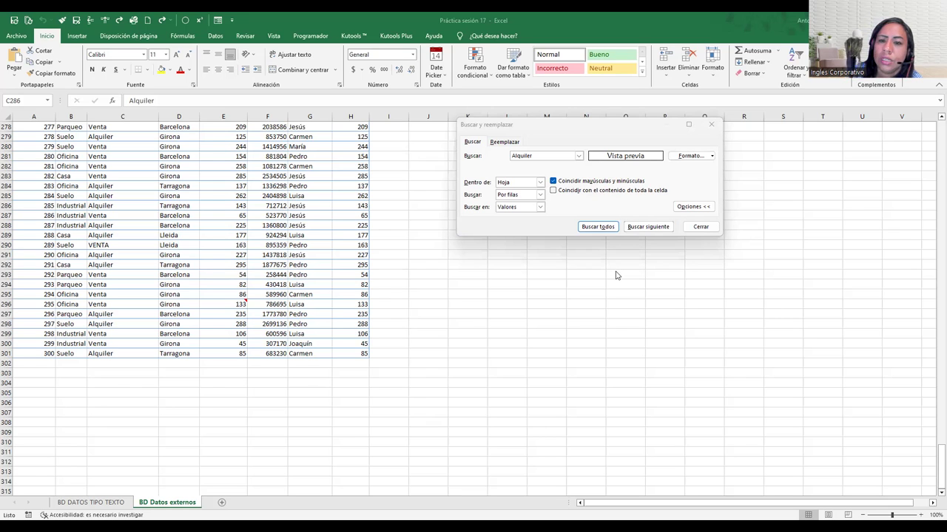
click(555, 182)
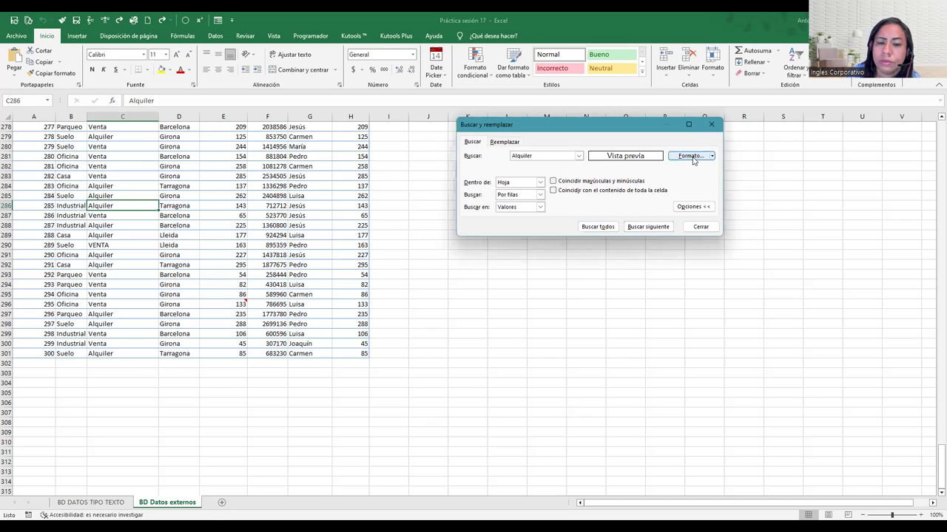
click(691, 158)
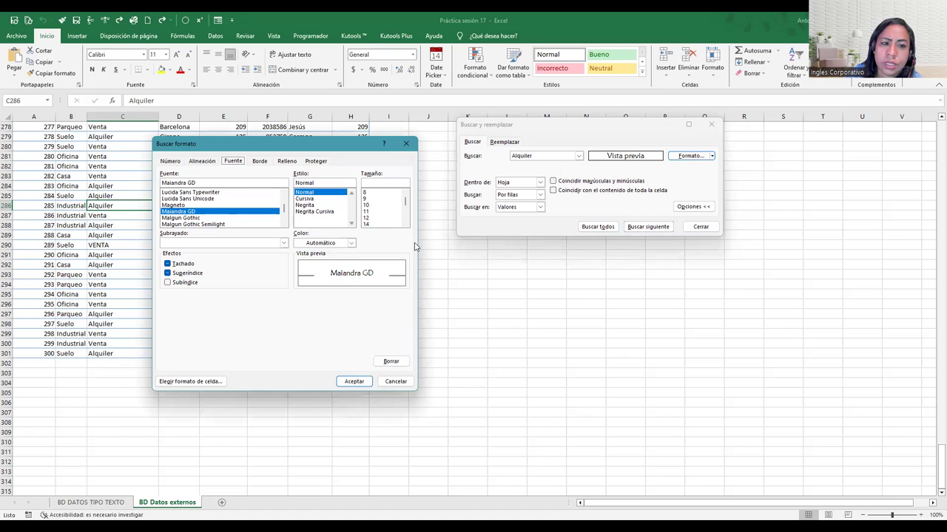
click(309, 194)
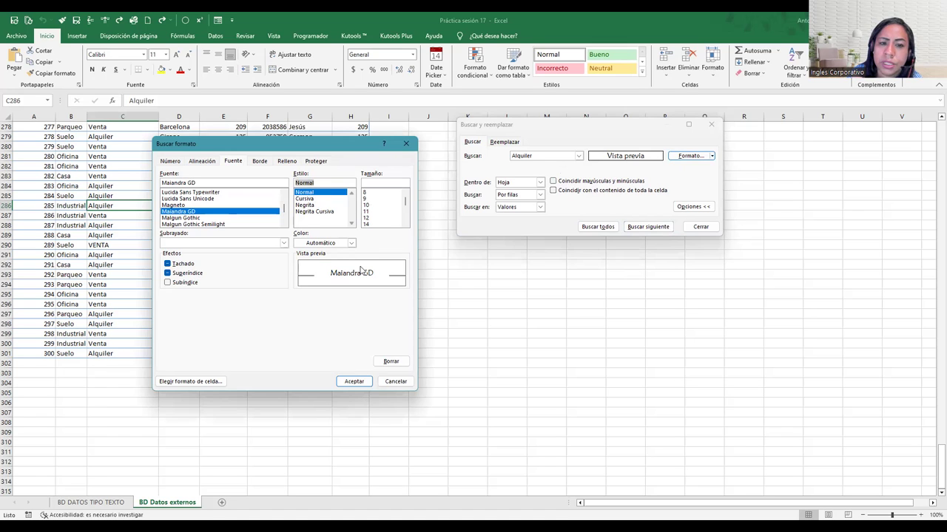
click(363, 380)
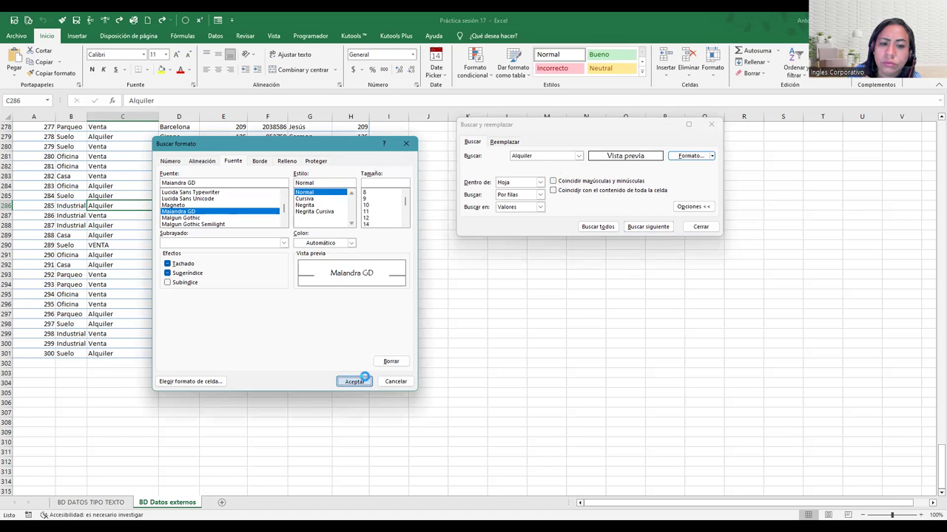
click(598, 227)
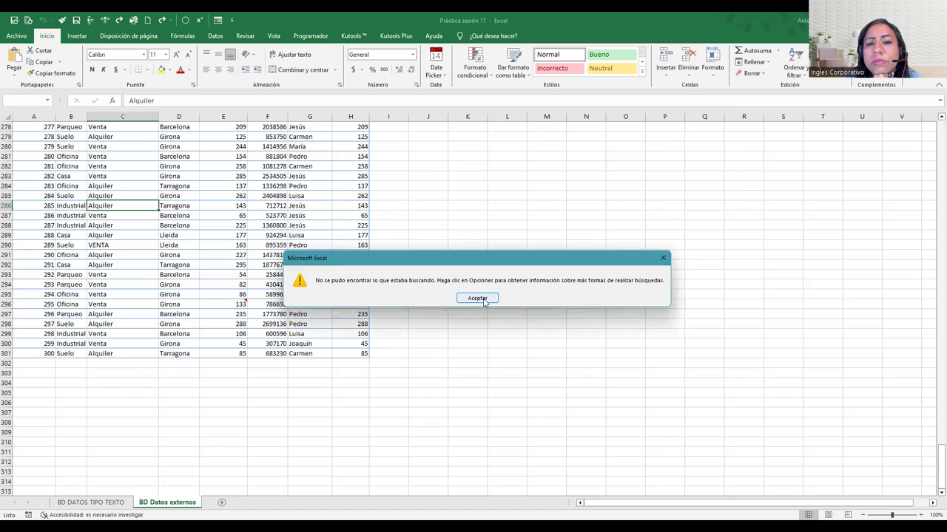
click(483, 299)
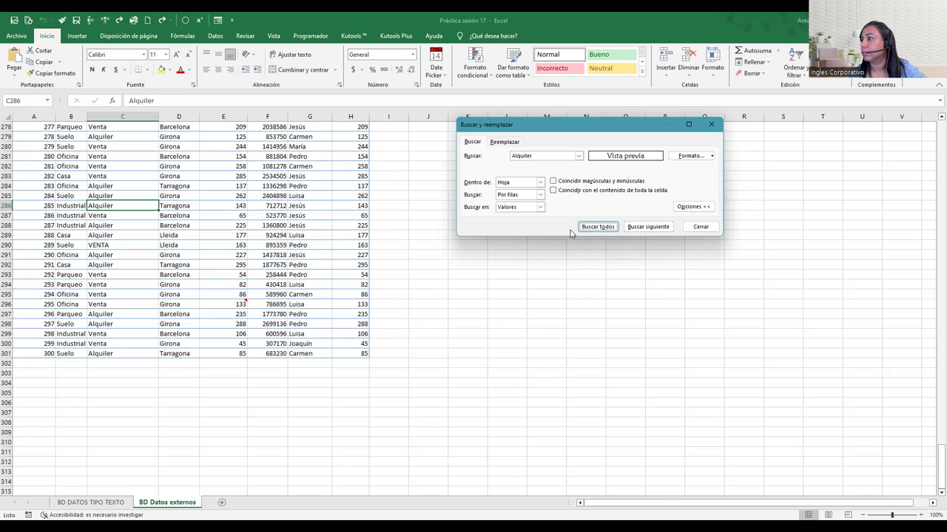
Step: Reuse 'alquiler' as the term, clear the format criteria with Borrar, and search all again
click(579, 156)
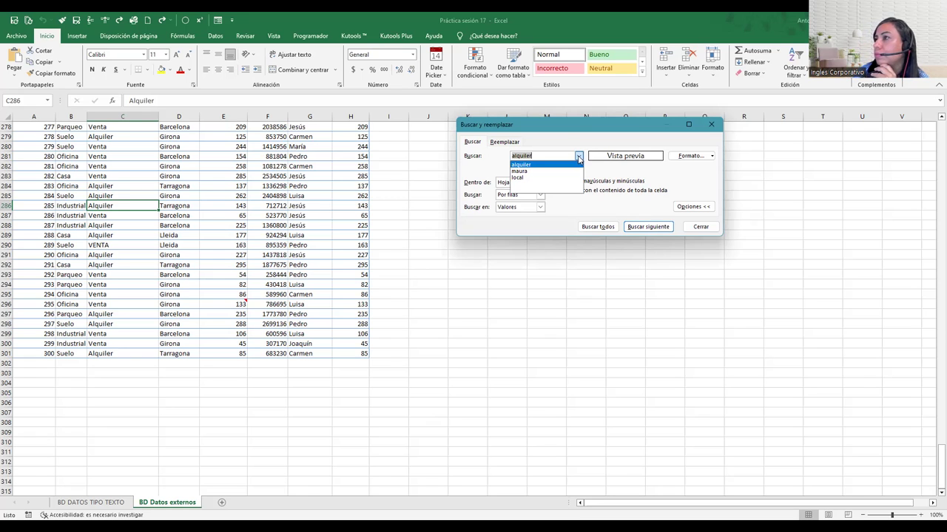
click(564, 141)
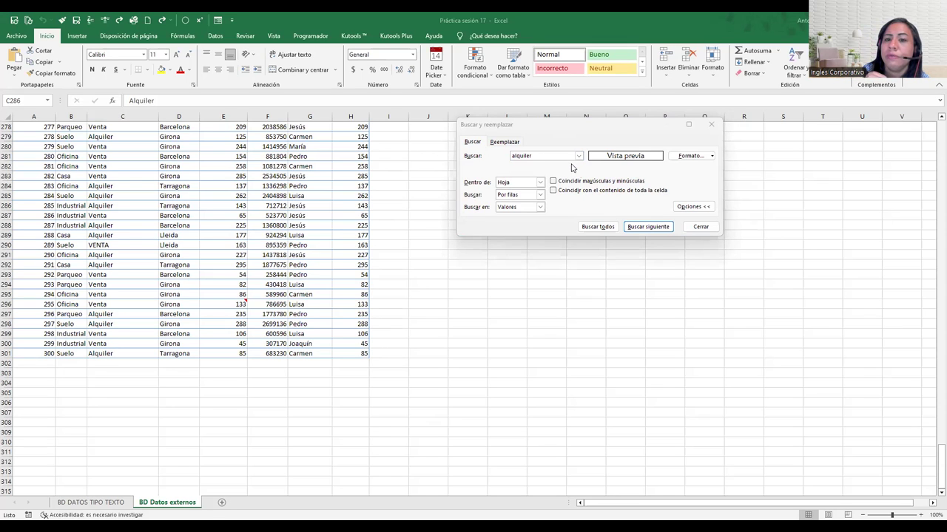
click(669, 158)
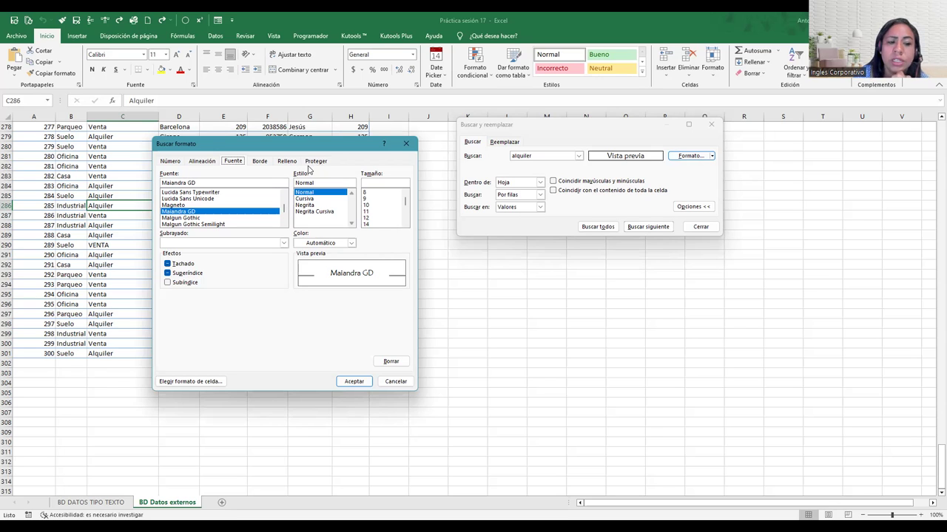
click(392, 362)
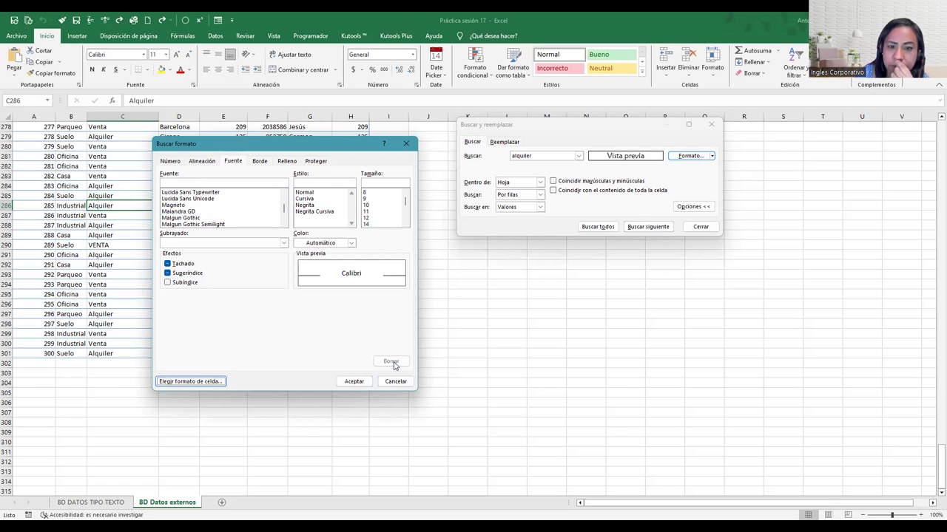
click(356, 381)
click(601, 228)
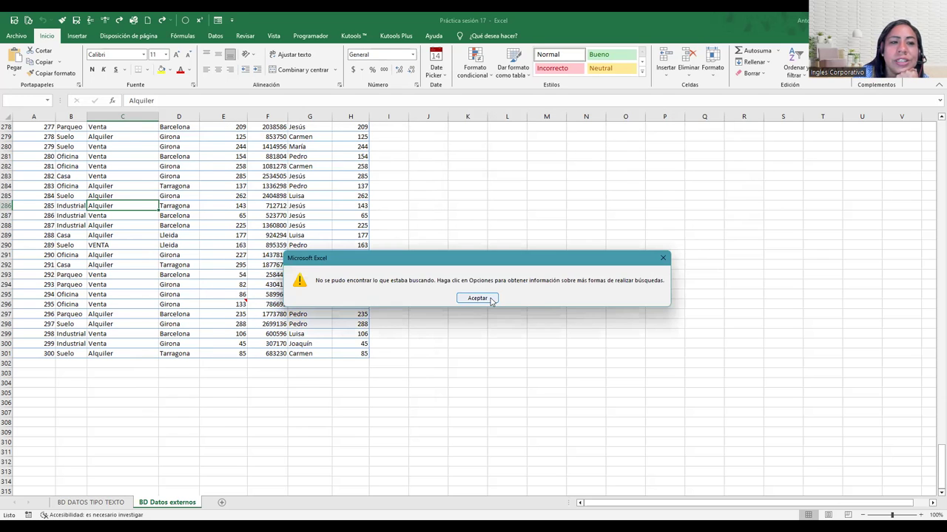
click(492, 299)
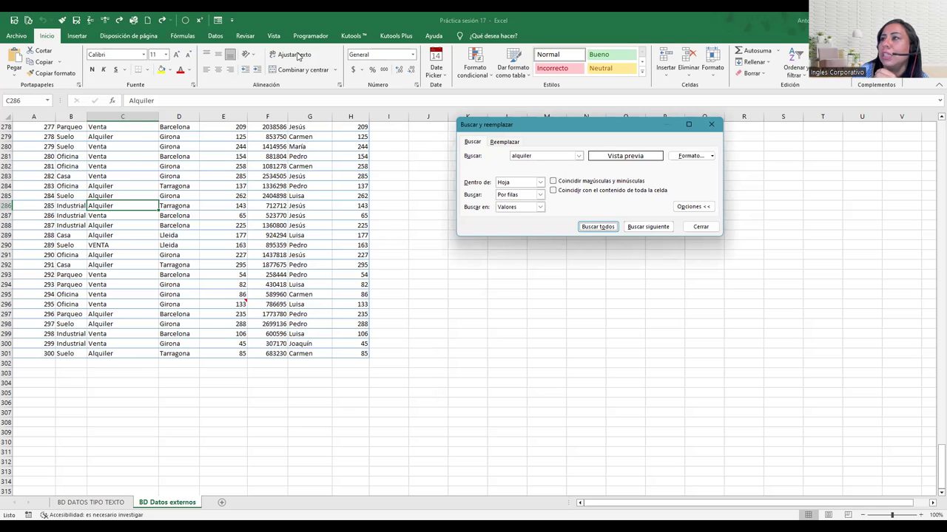
Step: Close the search dialog and close the workbook without saving changes
scroll(932, 161, up, 4)
scroll(931, 161, up, 2)
scroll(932, 161, up, 1)
scroll(931, 155, up, 20)
scroll(932, 152, up, 18)
scroll(932, 149, up, 20)
scroll(932, 148, up, 20)
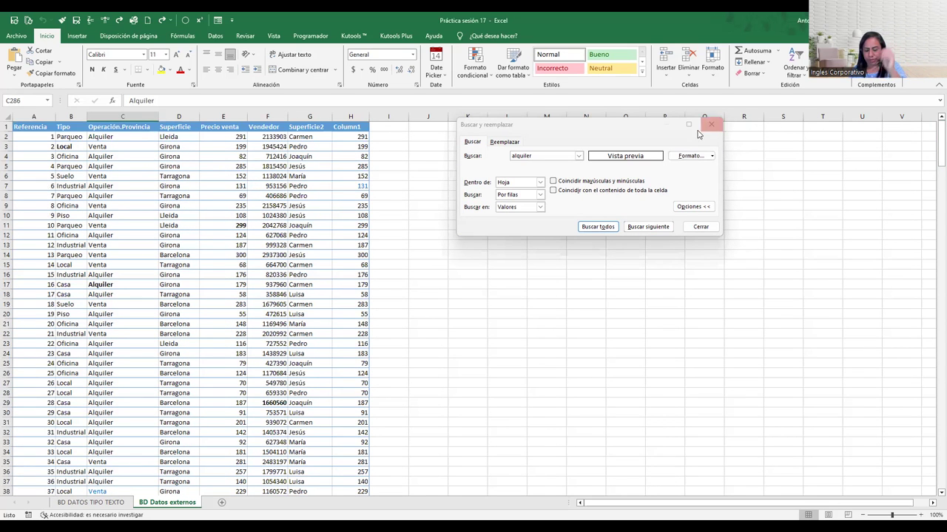
key(Escape)
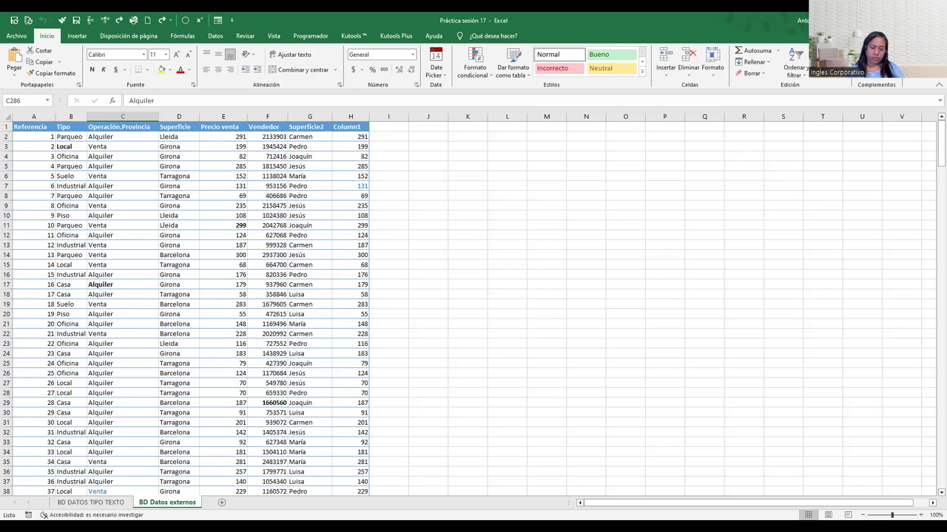
key(alt+F4)
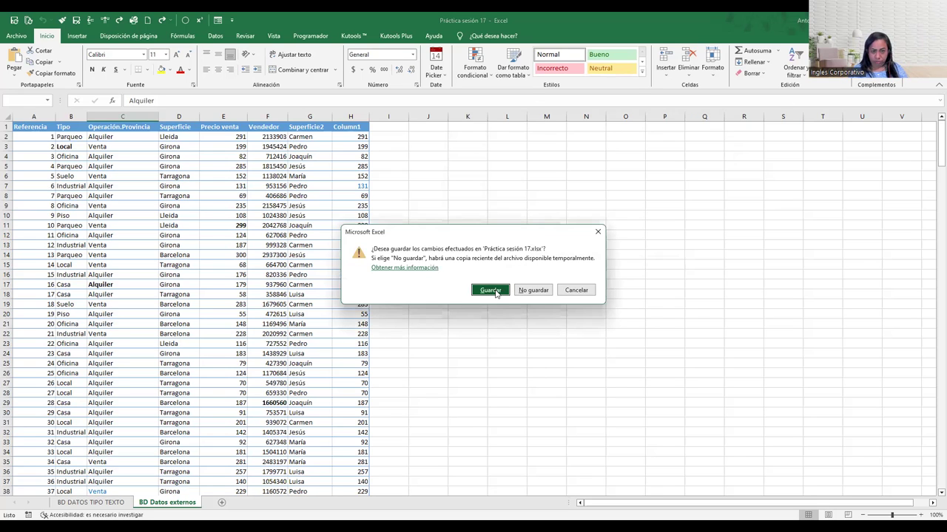
click(541, 291)
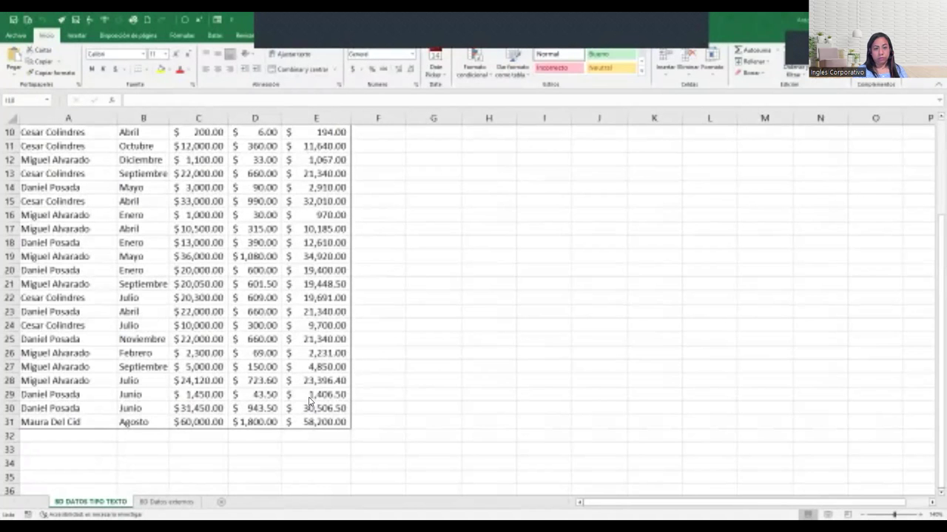
Step: On the reopened BD Datos externos sheet, select D10 and open Find and Replace
click(177, 502)
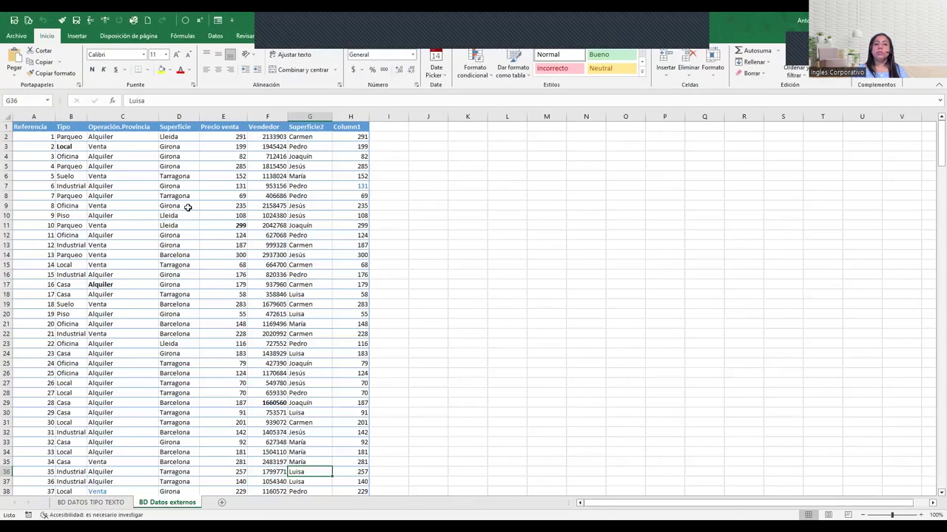
click(184, 215)
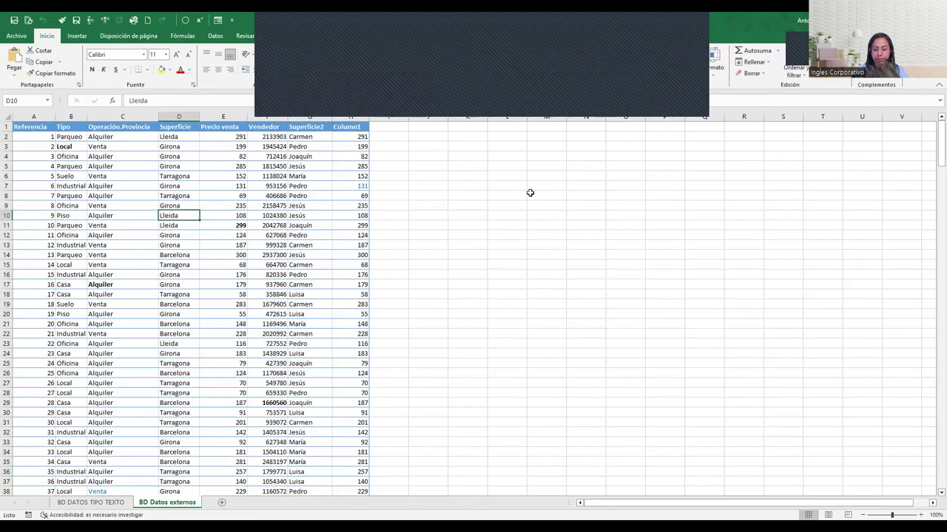
click(843, 79)
click(841, 87)
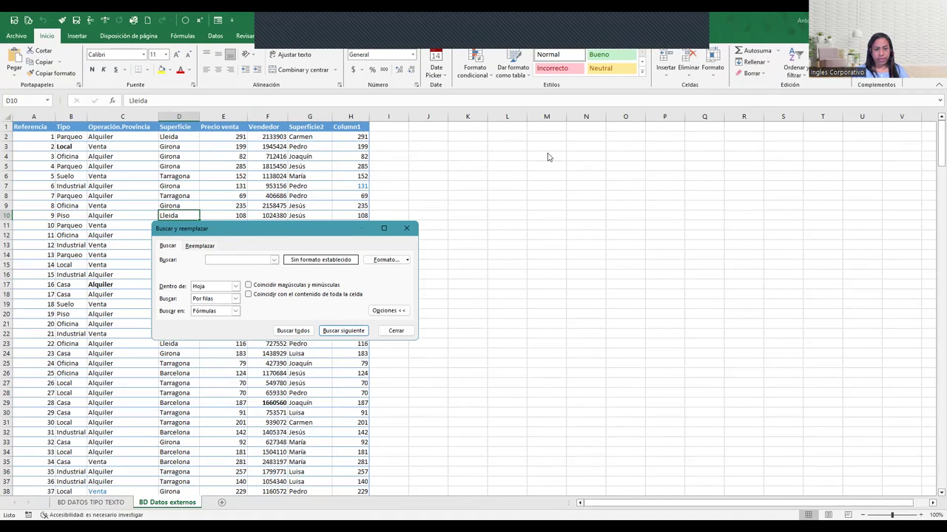
Step: Search all cells for 'Alquiler' and scroll through the 157 listed matches
drag(248, 228, 451, 156)
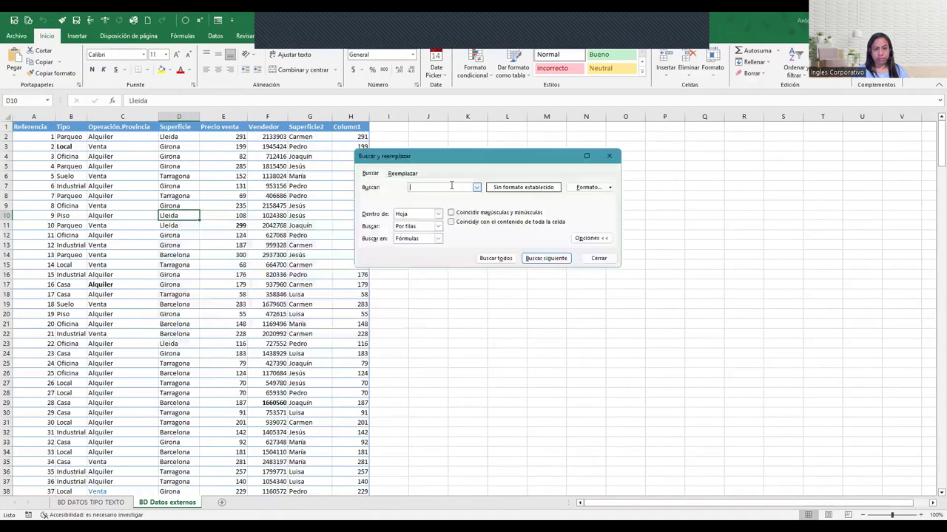
text(Alquiler)
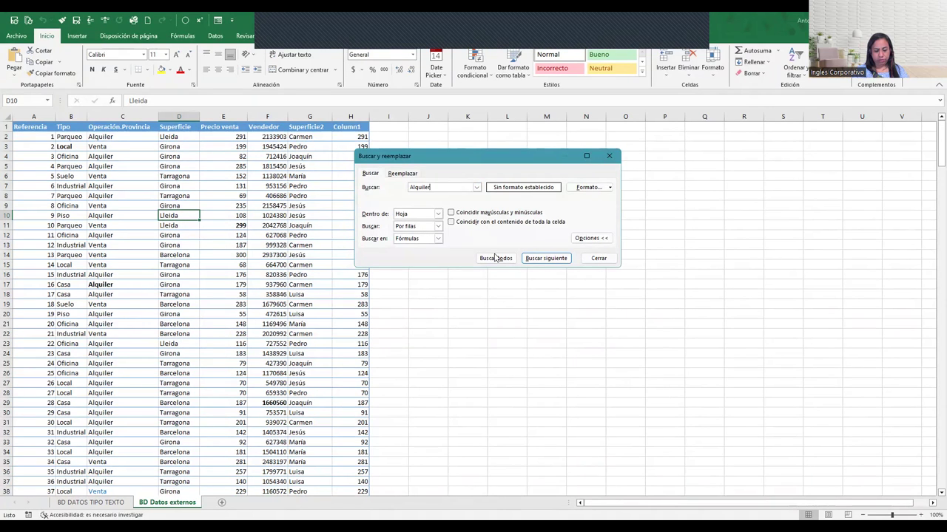
click(497, 258)
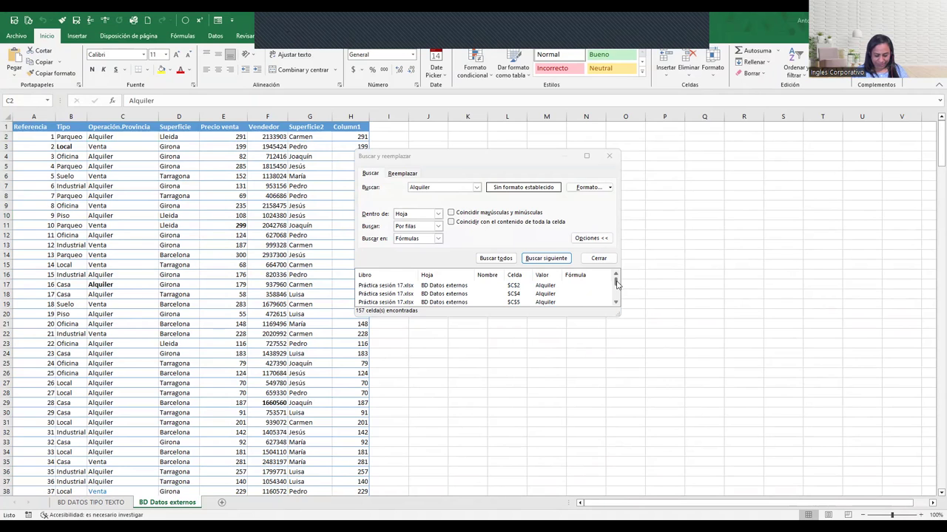
click(617, 284)
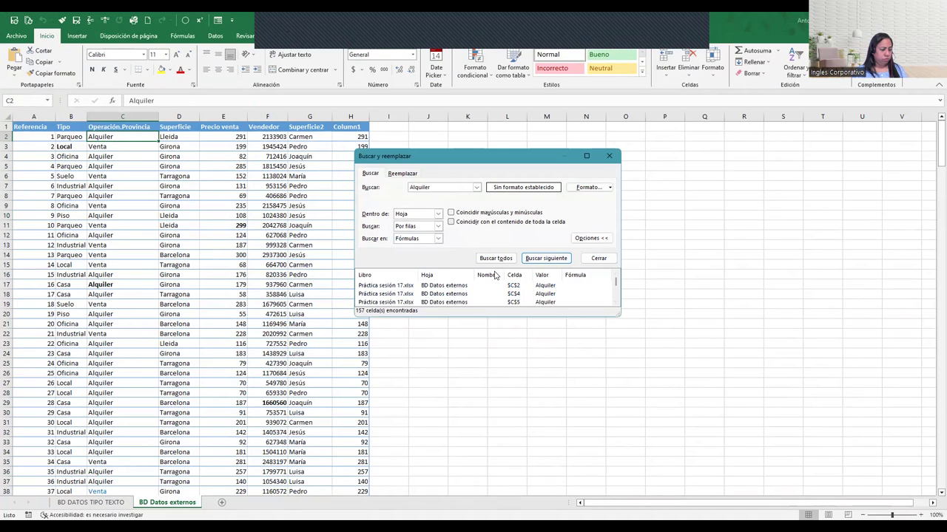
scroll(495, 292, down, 2)
scroll(494, 292, down, 2)
scroll(494, 292, down, 2)
scroll(495, 287, down, 2)
scroll(495, 286, up, 5)
drag(447, 187, 367, 190)
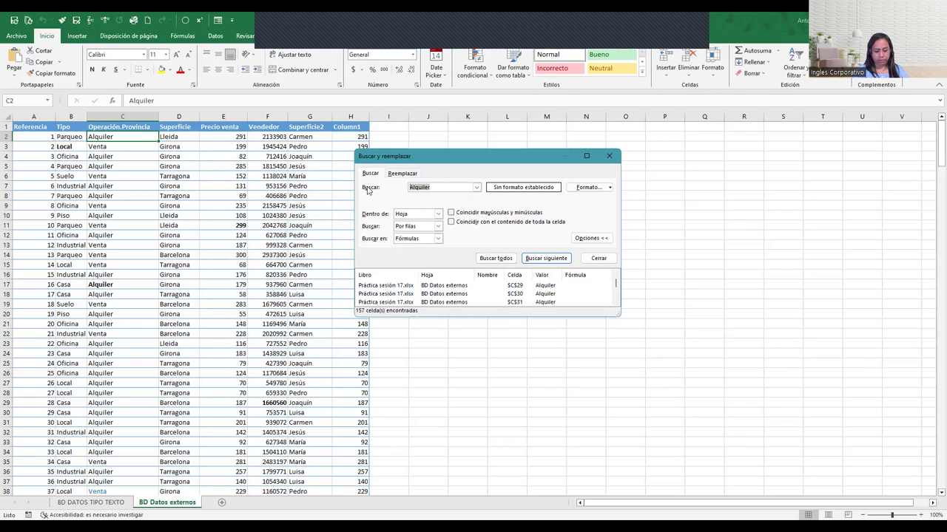
Step: Search for 'Venta' and dismiss the not-found message
text(Venta)
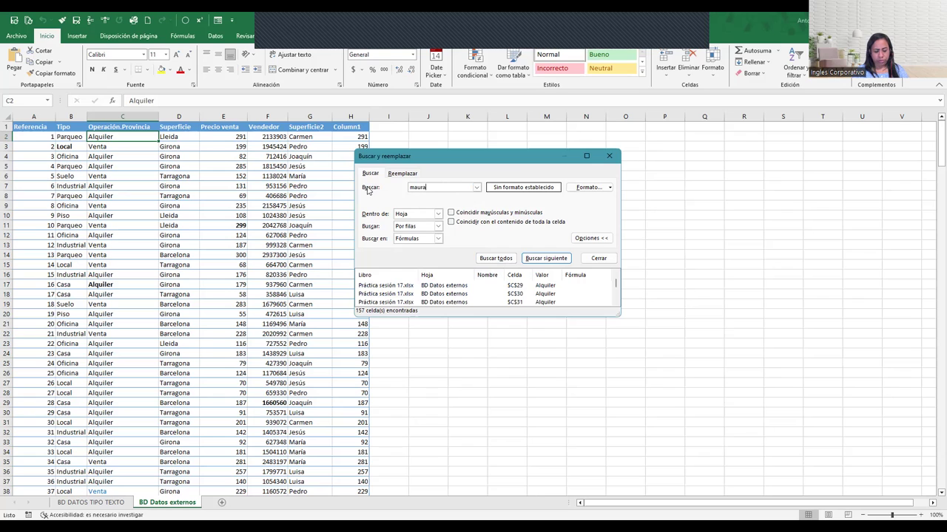
key(Escape)
key(Return)
Step: Search cell comments instead of values, then find the next match for 'comentario'
click(438, 238)
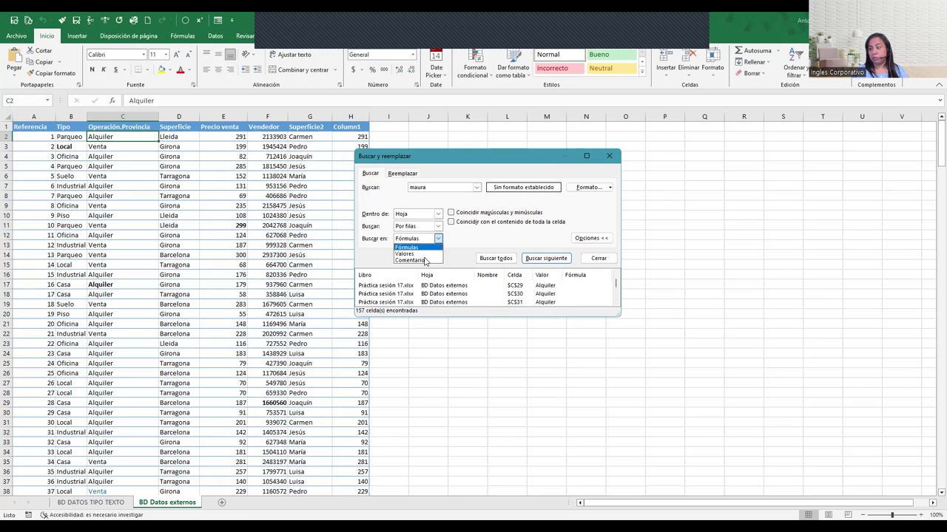
click(426, 260)
click(495, 258)
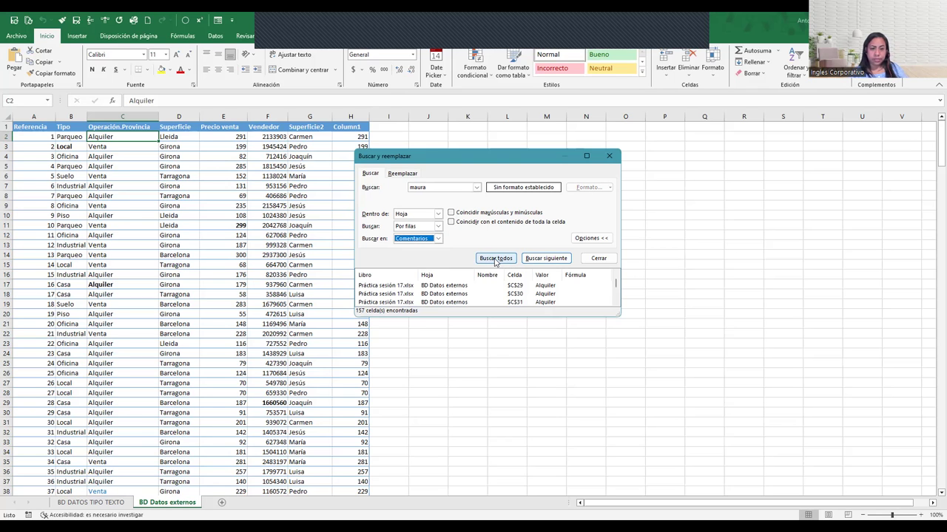
click(450, 187)
key(ctrl+a)
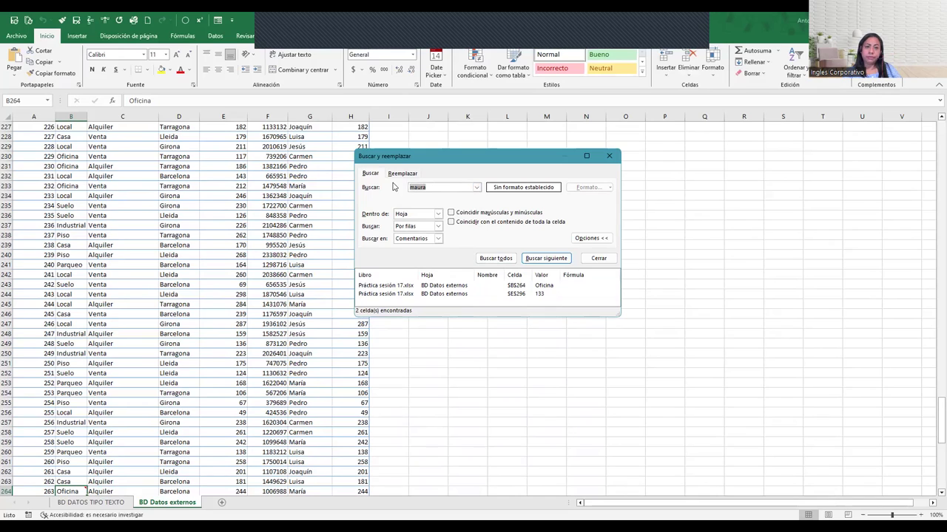
text(comentario)
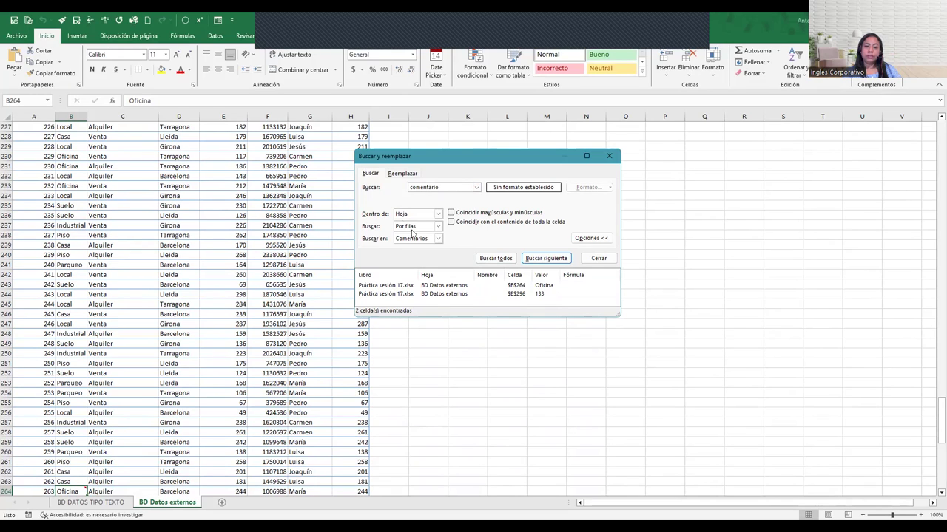
click(548, 259)
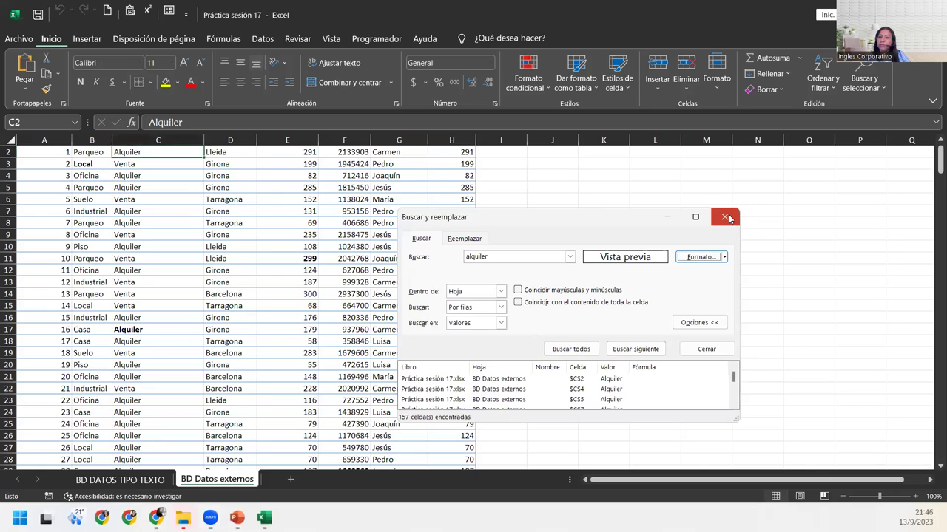
Step: Close Find and Replace and scroll the table down to row 300 and back to the top
click(725, 217)
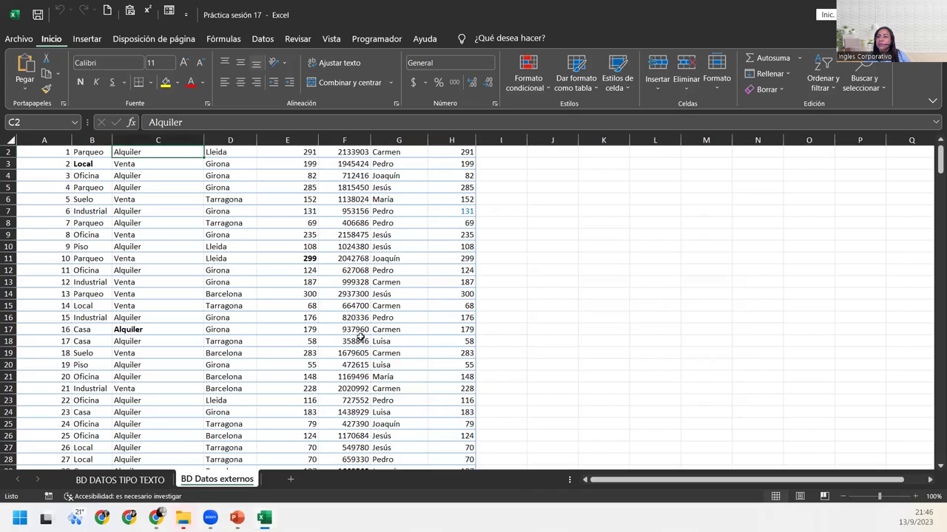
scroll(360, 336, up, 1)
scroll(360, 336, down, 15)
scroll(360, 336, down, 8)
scroll(360, 337, down, 7)
scroll(360, 335, down, 6)
scroll(360, 335, down, 6)
scroll(360, 335, down, 8)
scroll(360, 335, down, 7)
scroll(360, 335, down, 7)
scroll(360, 335, down, 7)
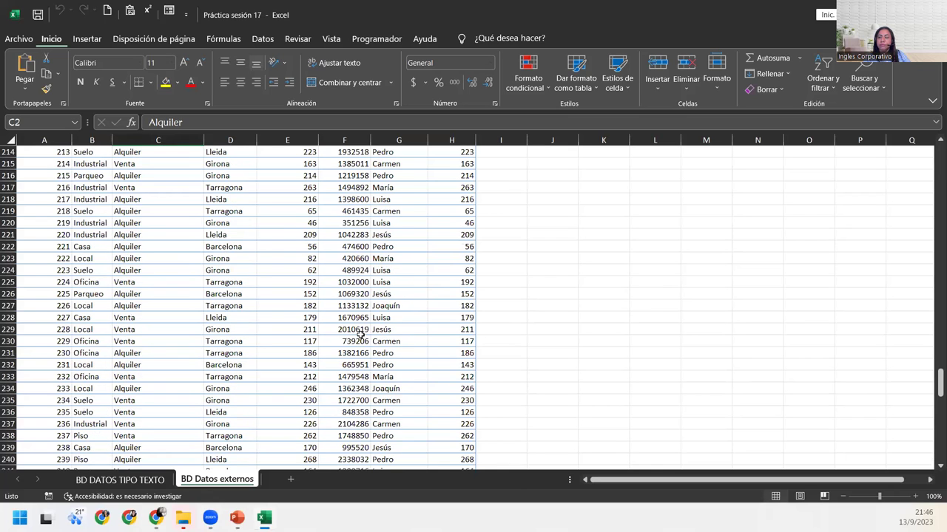
scroll(360, 335, down, 6)
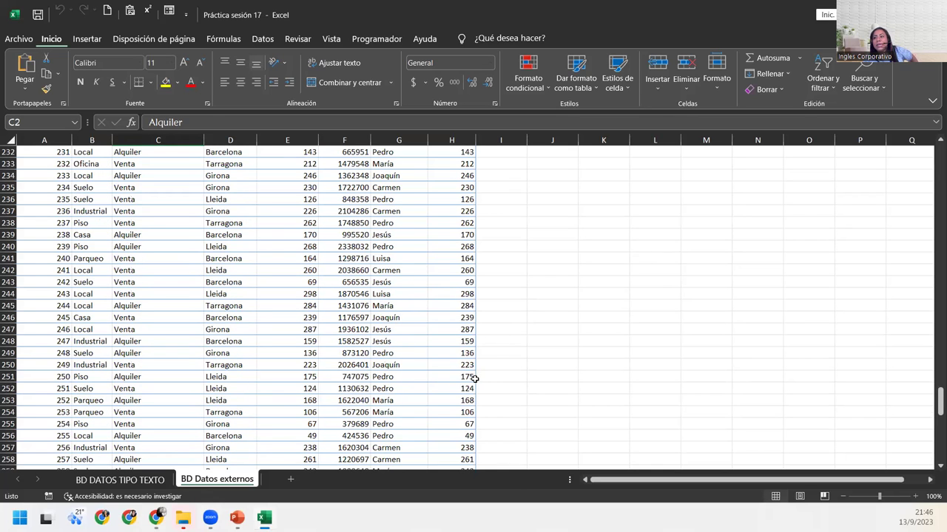
scroll(429, 407, down, 5)
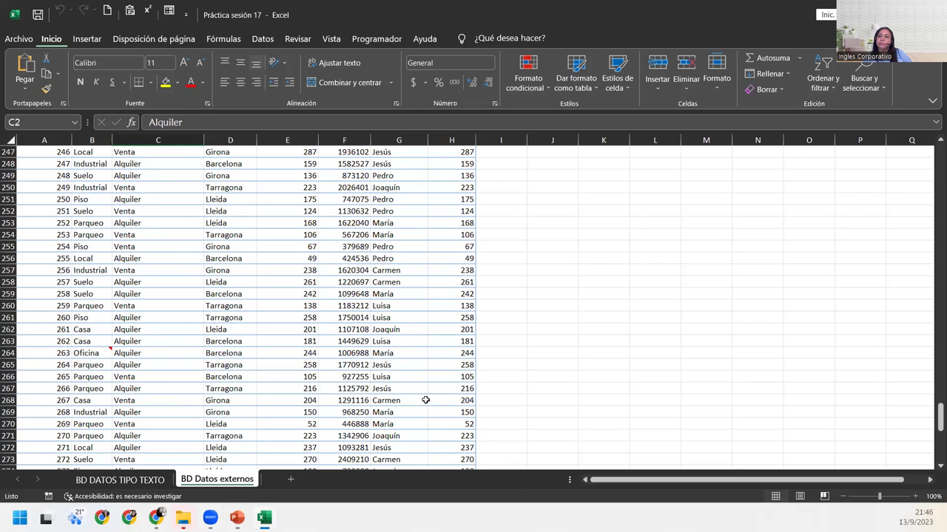
scroll(426, 400, down, 1)
scroll(426, 400, down, 6)
scroll(426, 400, down, 6)
scroll(425, 400, down, 5)
scroll(425, 397, up, 7)
click(425, 389)
scroll(426, 389, up, 7)
scroll(426, 389, up, 7)
scroll(426, 389, up, 4)
scroll(426, 391, up, 9)
scroll(425, 390, up, 9)
scroll(425, 391, up, 7)
scroll(425, 391, up, 7)
scroll(425, 391, up, 7)
scroll(425, 390, up, 7)
scroll(426, 391, up, 14)
scroll(425, 390, up, 8)
scroll(425, 391, up, 7)
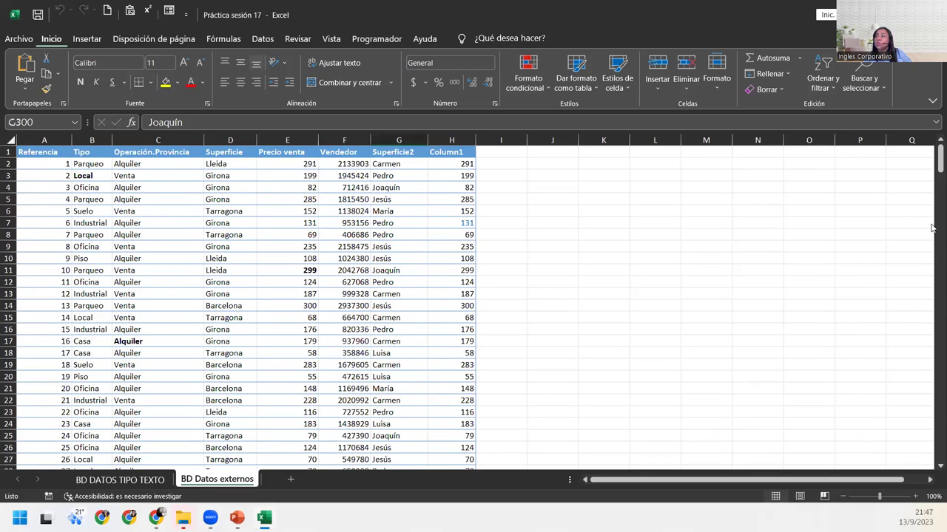
Step: Select the seller name in cell G4
click(870, 70)
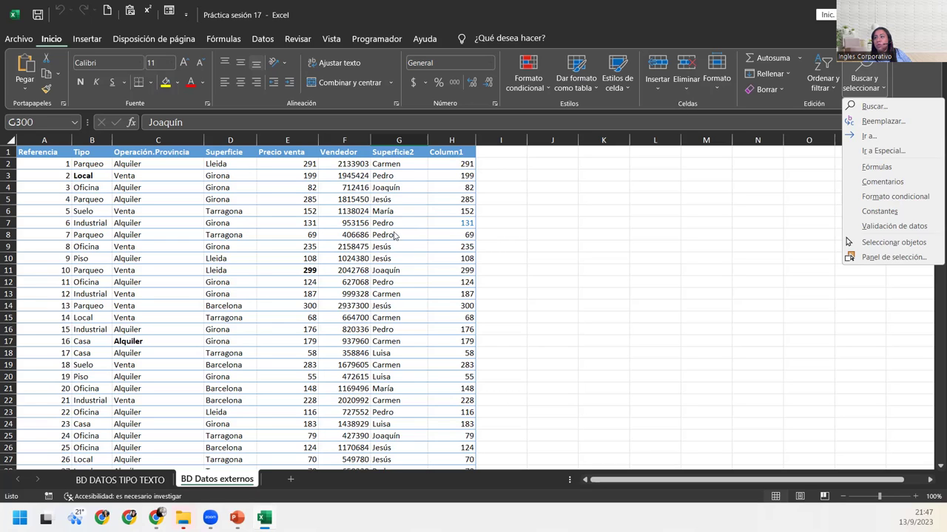
click(388, 198)
click(387, 191)
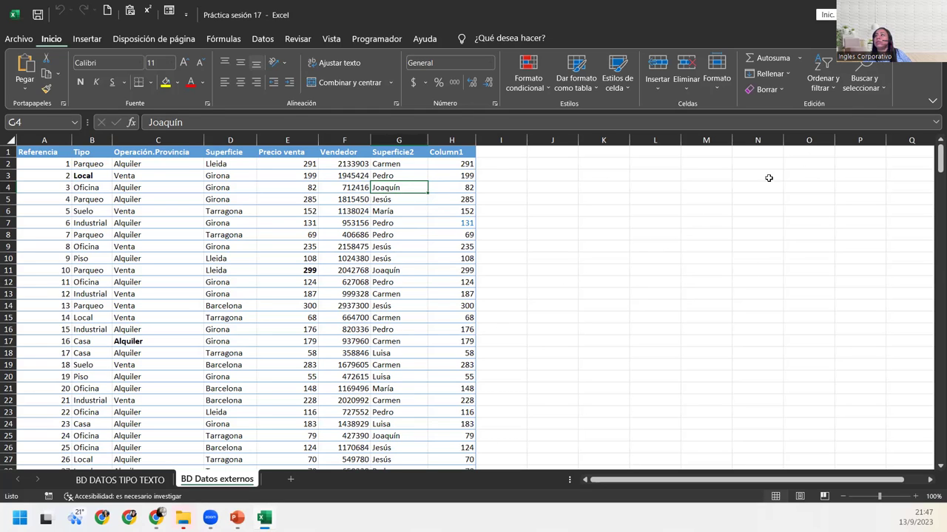
Step: Open Replace, move it off the data, collapse the options, and select the old term 'alquiler'
click(882, 91)
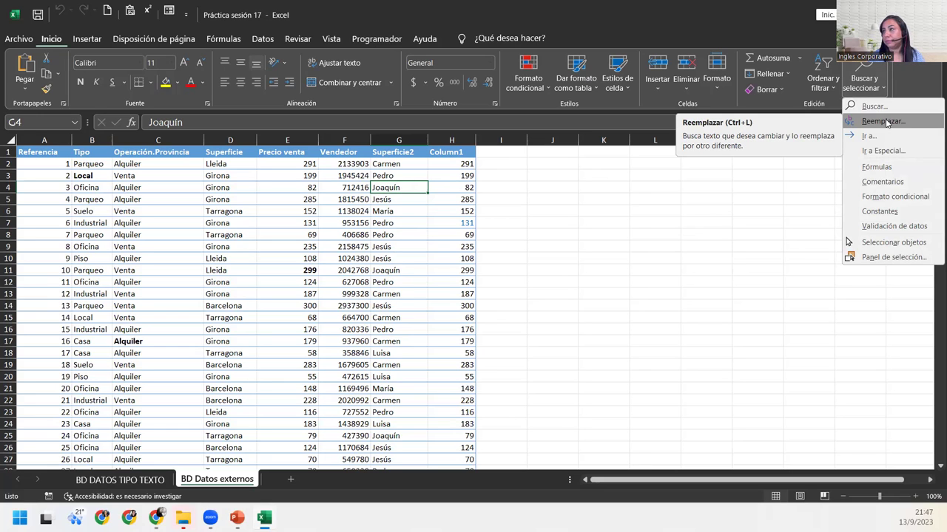
click(884, 122)
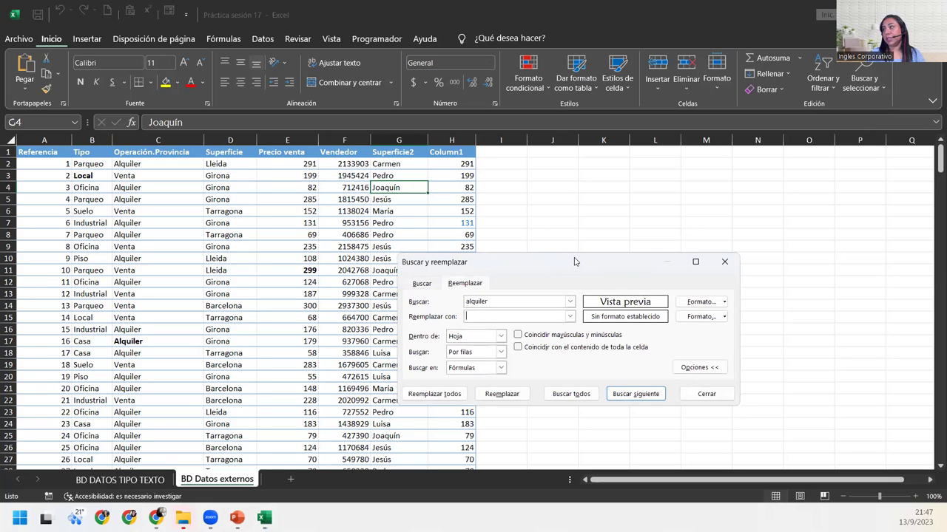
drag(576, 261, 606, 208)
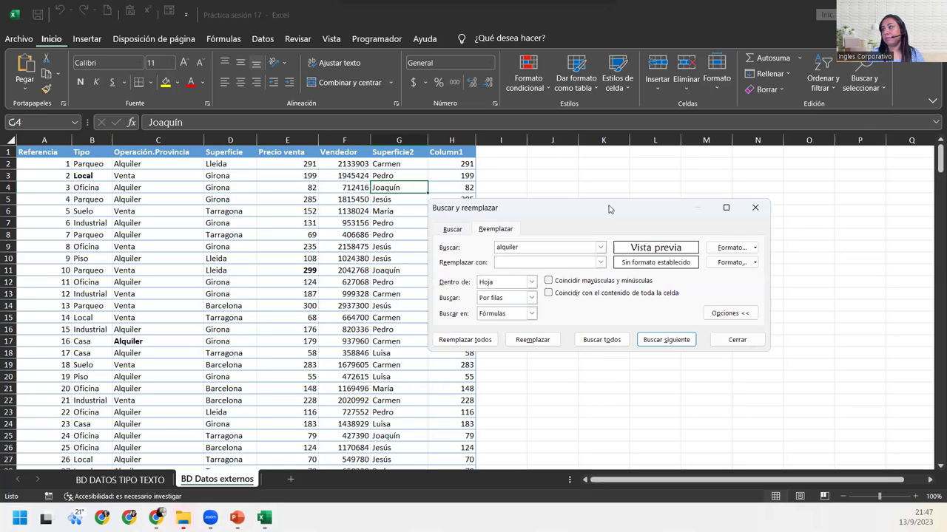
click(732, 314)
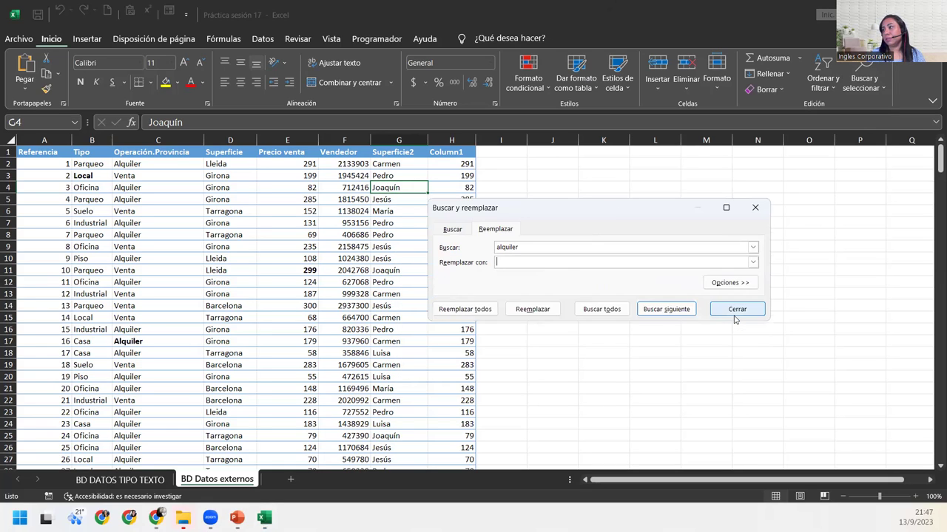
double_click(535, 247)
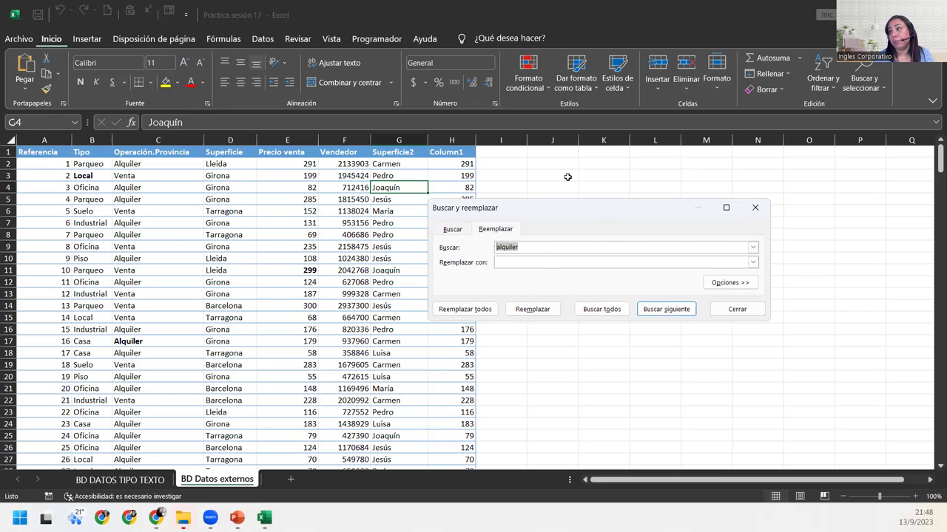
Step: Enter the seller's name from G4 as the search term and a new first name as replacement
text(JOaqu)
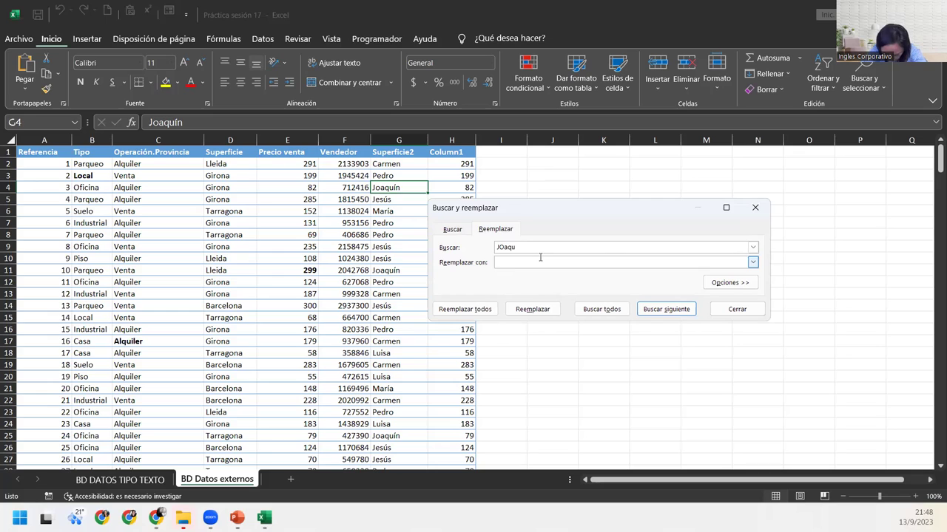
key(BackSpace)
key(BackSpace)
key(BackSpace)
key(BackSpace)
text(oaquín)
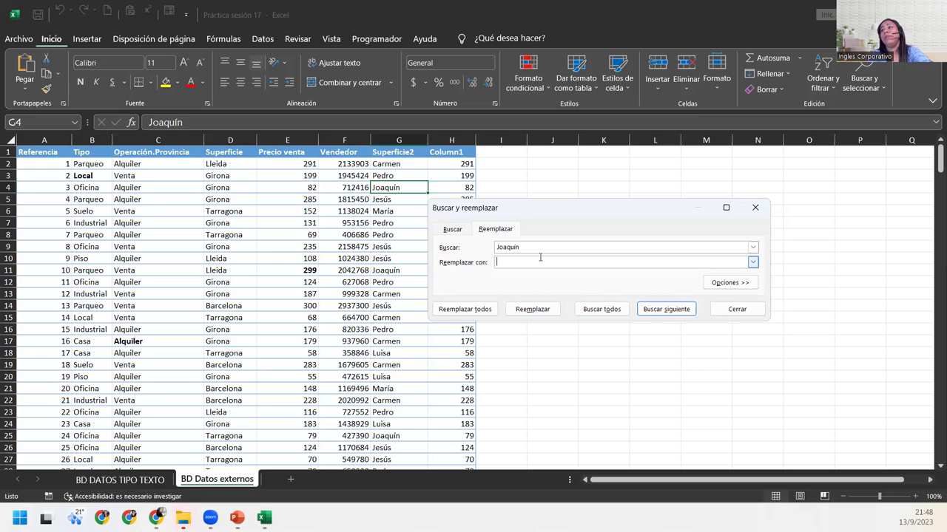
text(Jona)
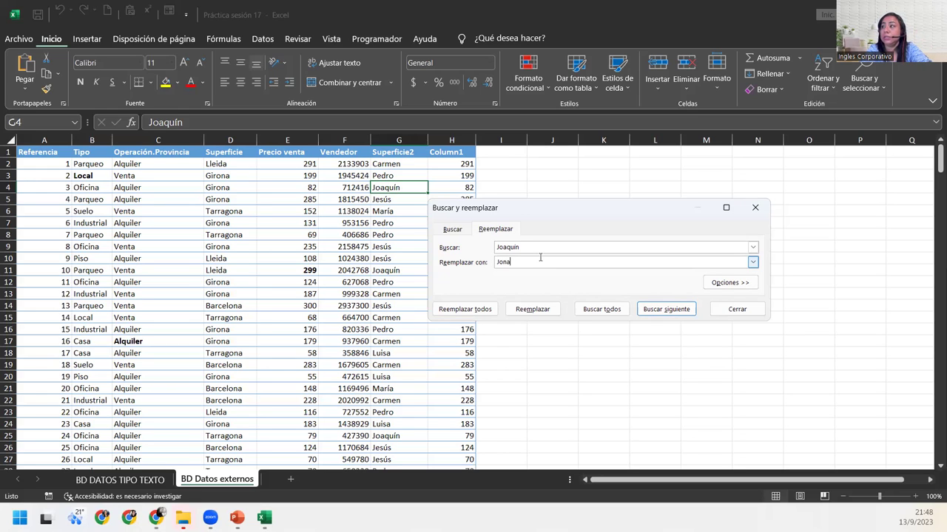
text(than)
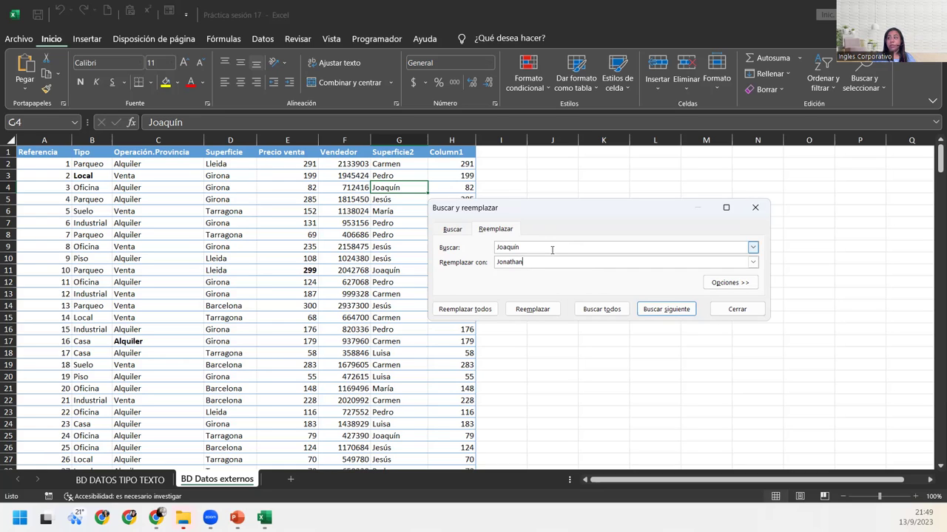
Step: List every cell containing the seller's name and step through the matches from G11
click(601, 309)
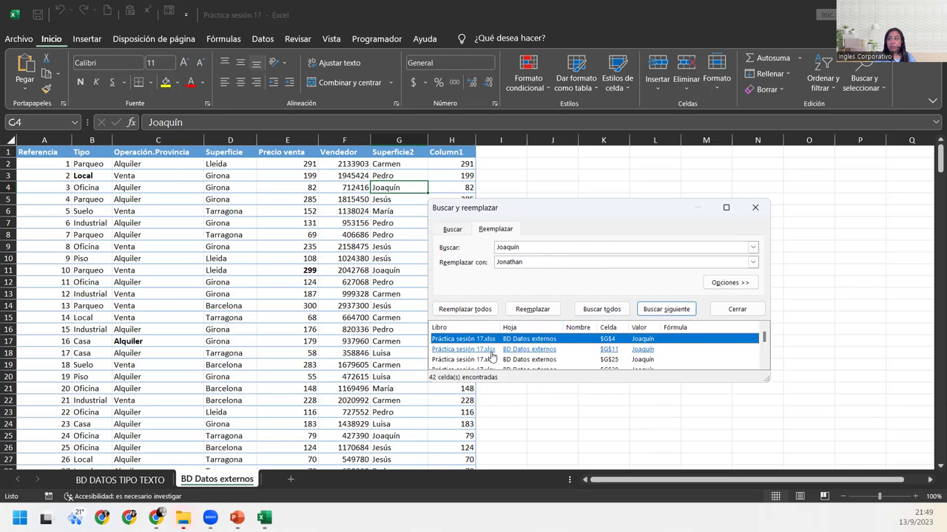
click(495, 350)
key(Down)
key(Down)
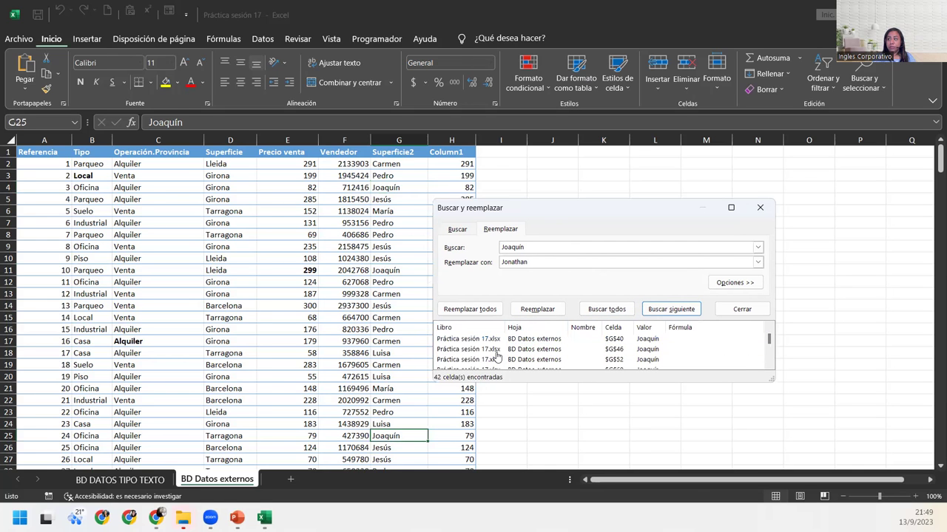
key(Down)
key(Down)
key(Down)
key(Down)
key(Down)
key(Down)
key(Down)
key(Down)
key(Down)
key(Down)
key(Down)
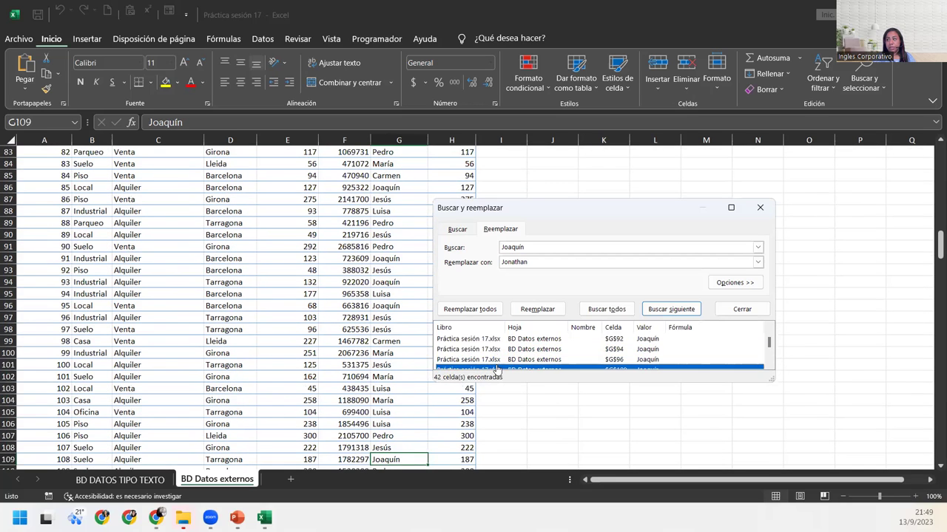
scroll(497, 363, up, 10)
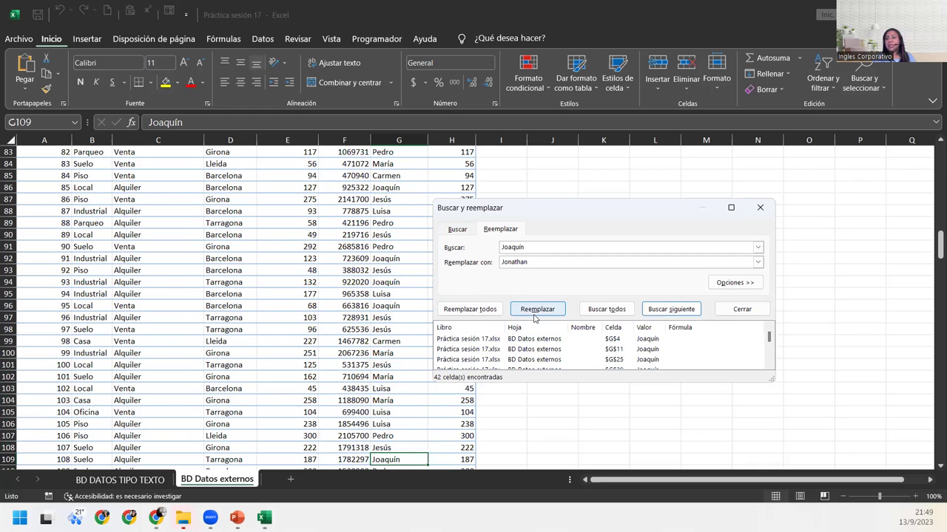
Step: Replace the G109 match, then replace all 41 occurrences with the new first name
click(536, 313)
click(535, 313)
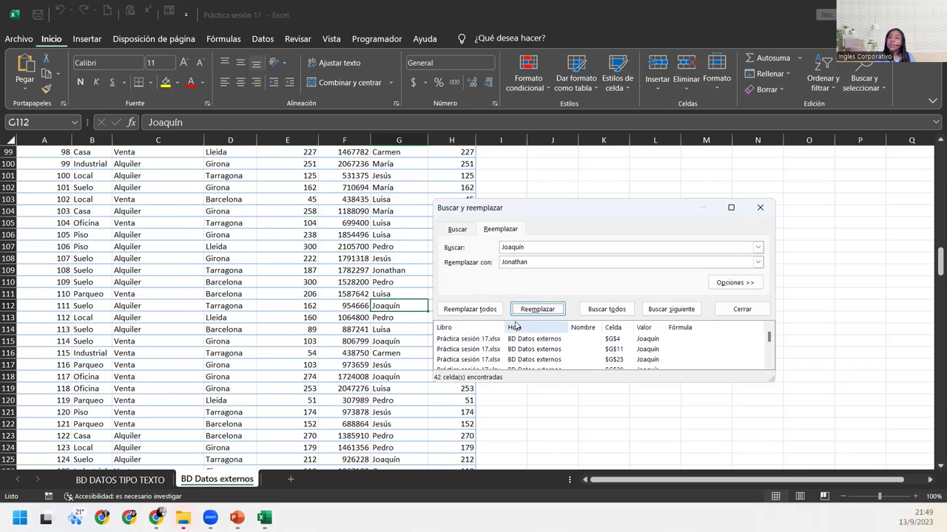
click(468, 309)
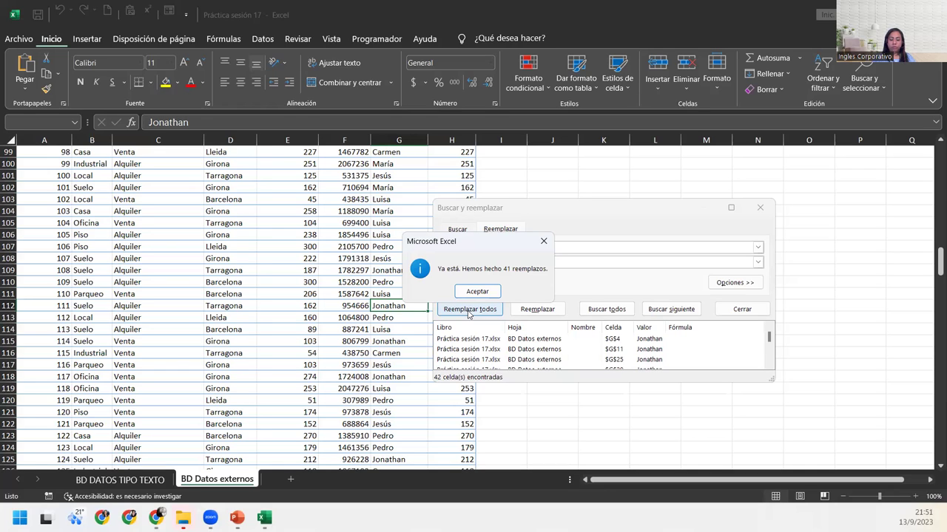
Step: Dismiss the 41-replacements notice, empty the replace-with field and select the search text
click(485, 294)
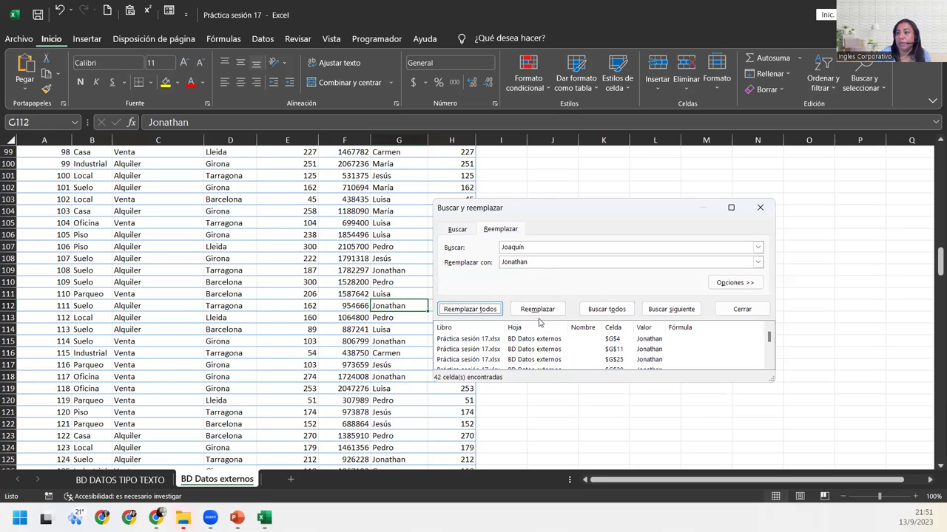
scroll(263, 307, up, 7)
scroll(263, 308, up, 8)
scroll(263, 307, up, 15)
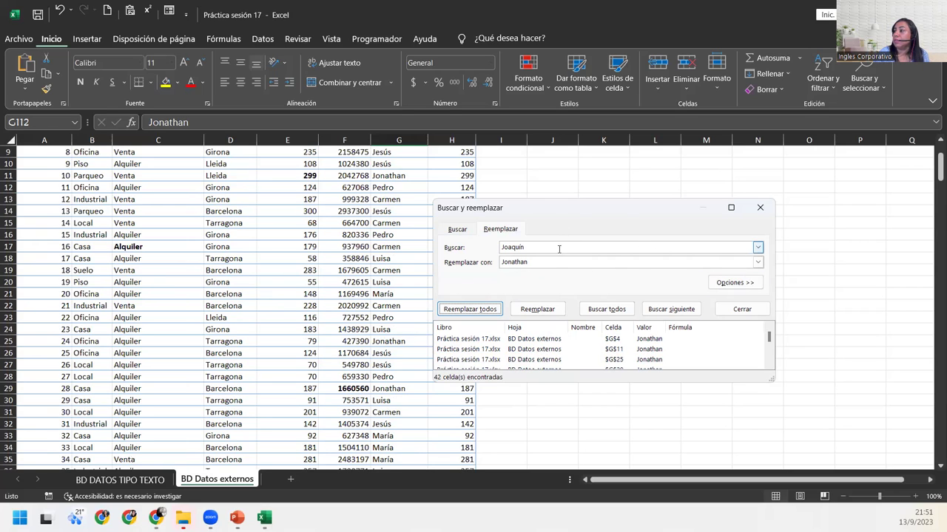
double_click(547, 260)
key(BackSpace)
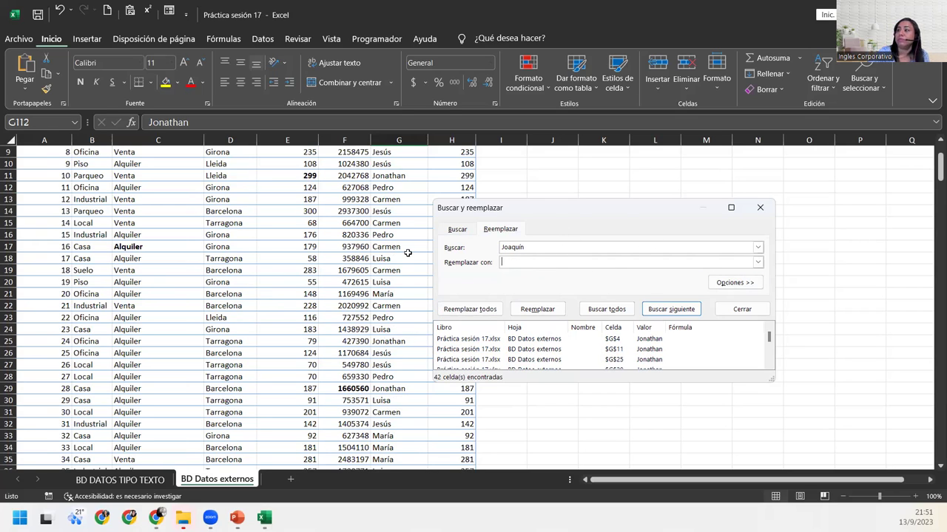
double_click(544, 246)
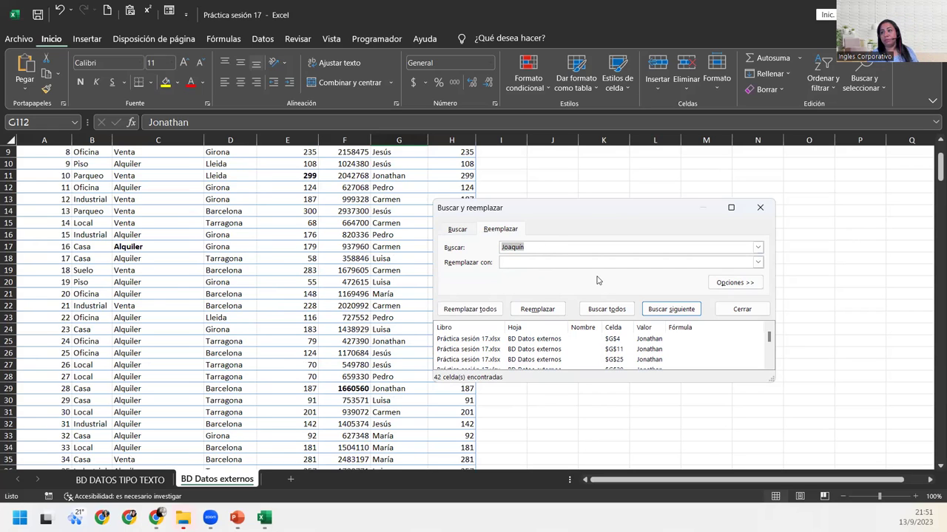
Step: Search for 'Mayo' across the whole workbook (Dentro de: Libro) after nothing was found on the sheet
text(Mayo)
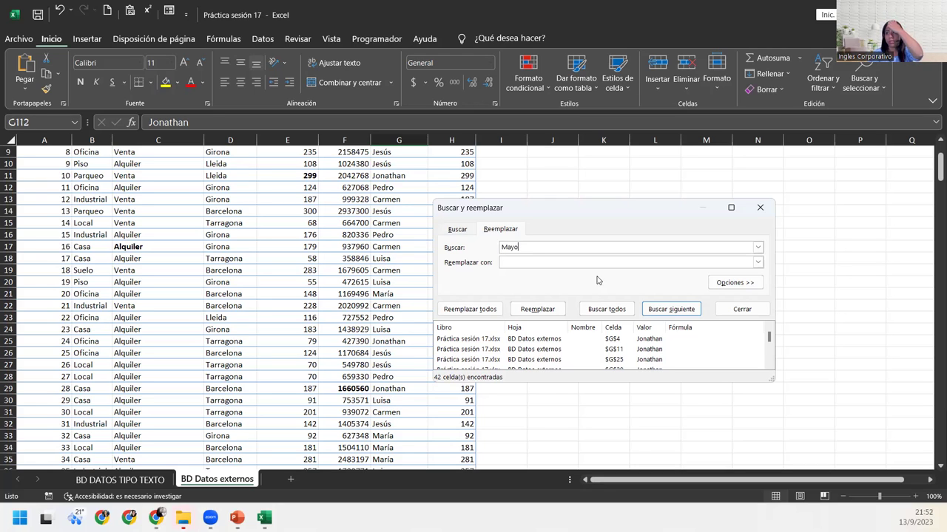
click(611, 308)
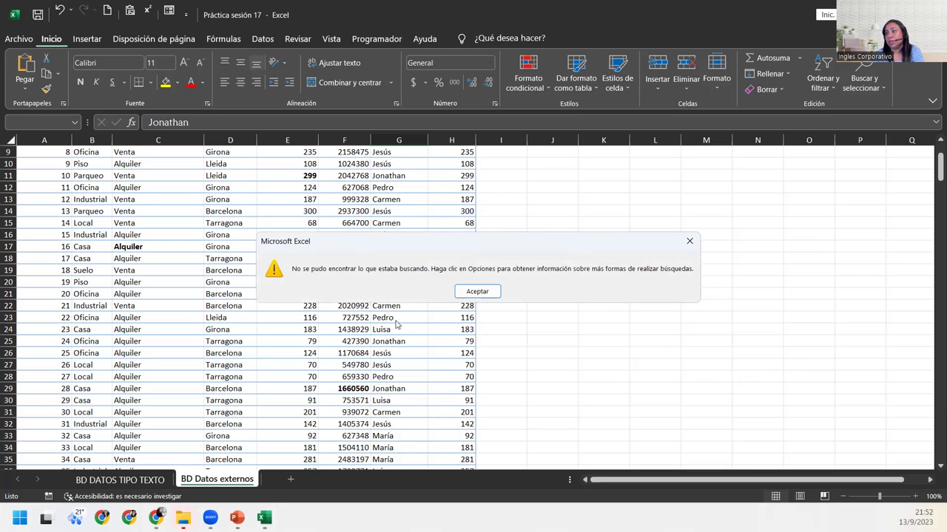
click(477, 291)
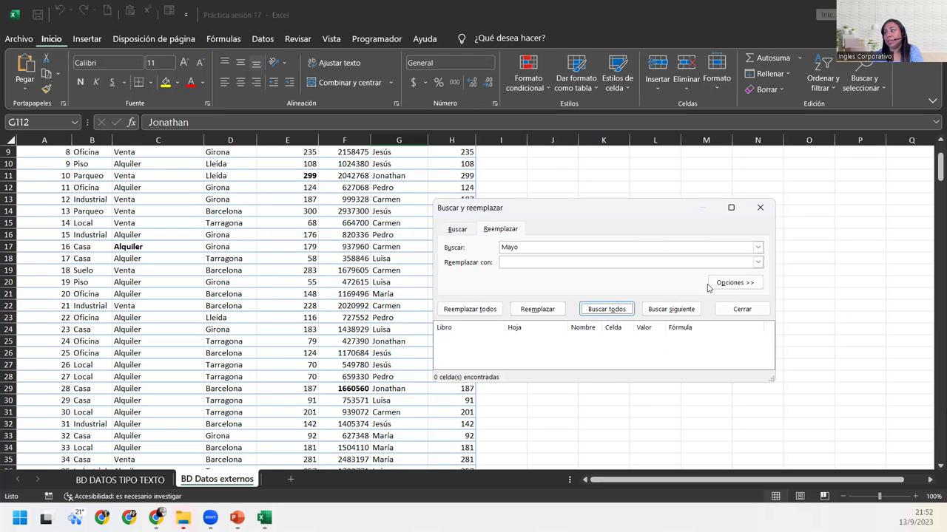
click(735, 284)
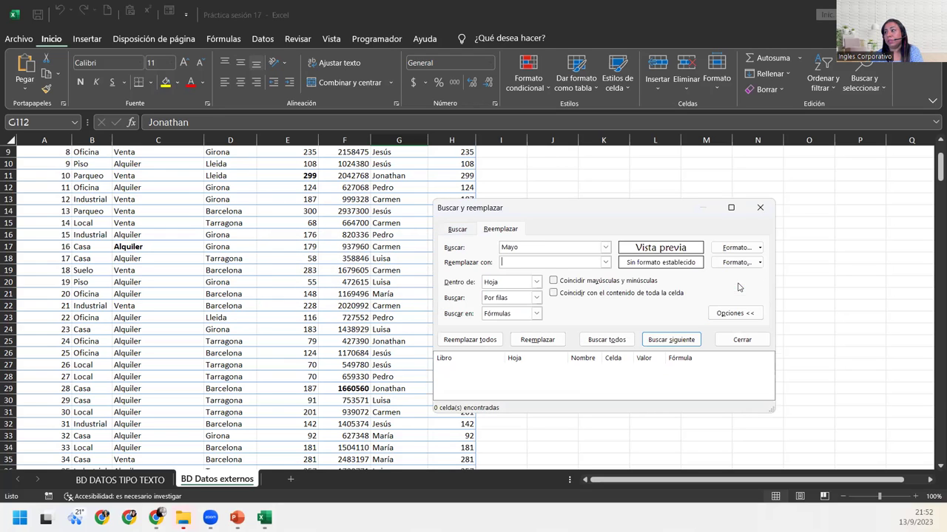
click(537, 283)
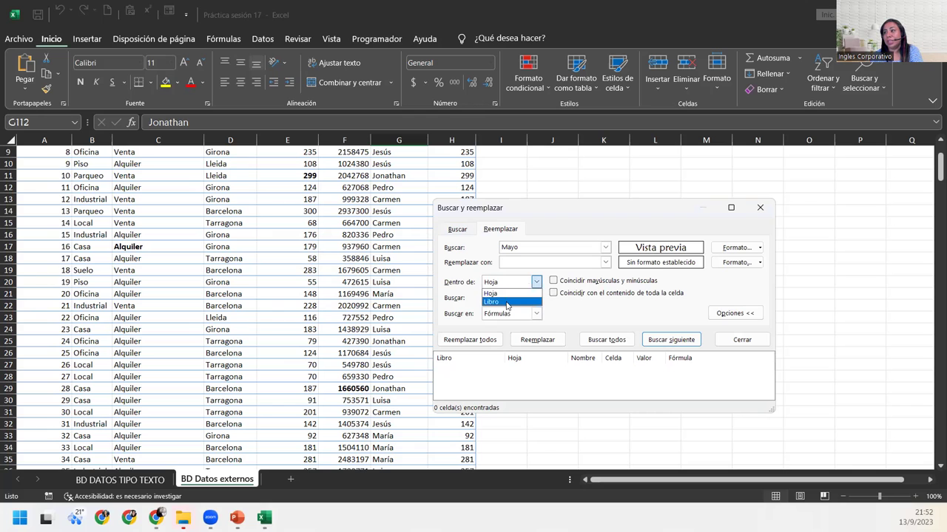
click(507, 302)
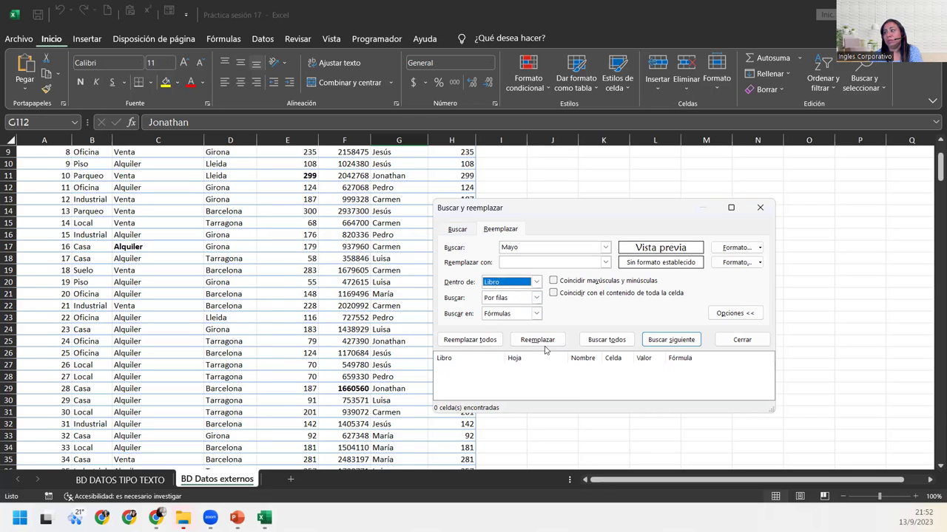
click(606, 343)
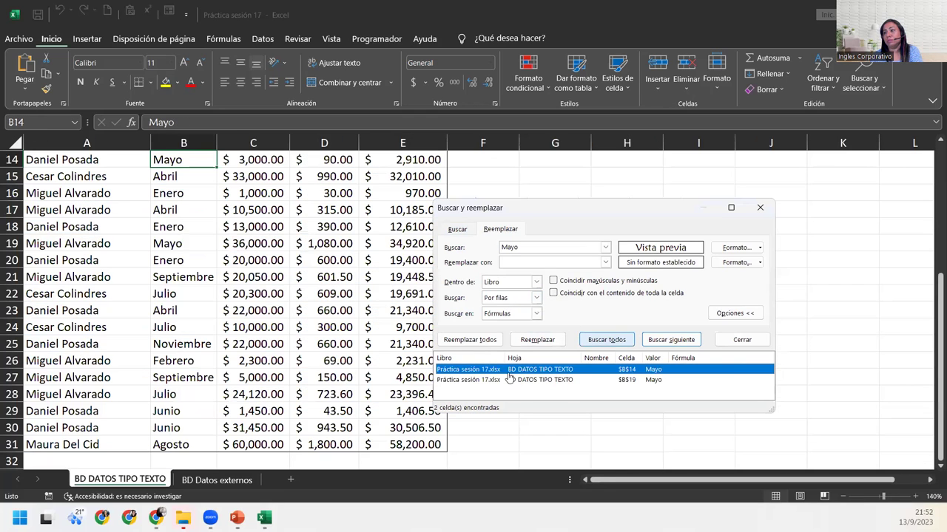
click(509, 371)
Step: Step through the two Mayo matches, B14 and B19, on BD DATOS TIPO TEXTO
click(507, 380)
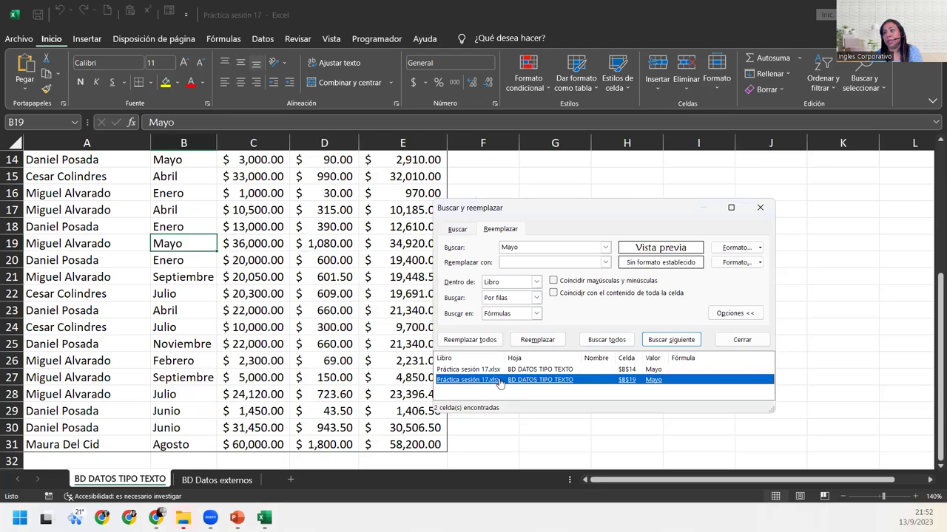
click(494, 372)
click(494, 388)
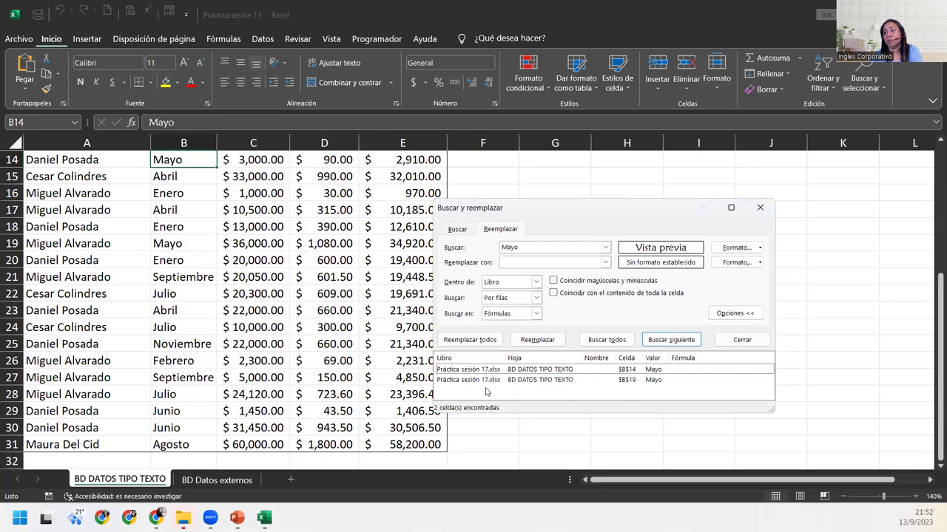
click(496, 381)
click(496, 370)
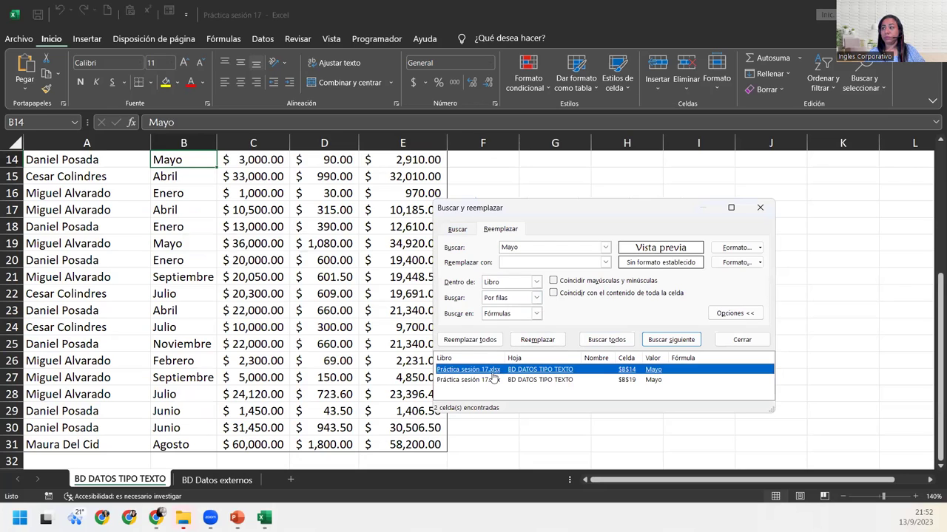
click(494, 379)
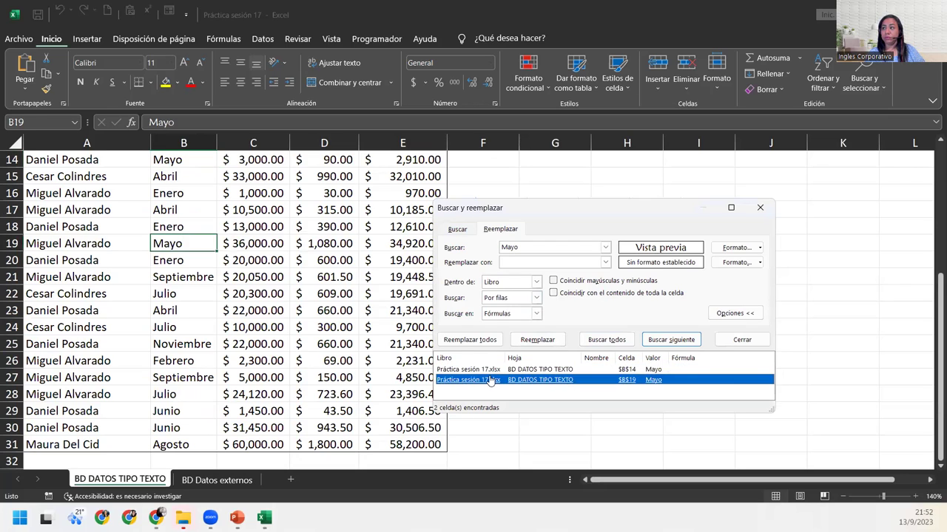
click(526, 262)
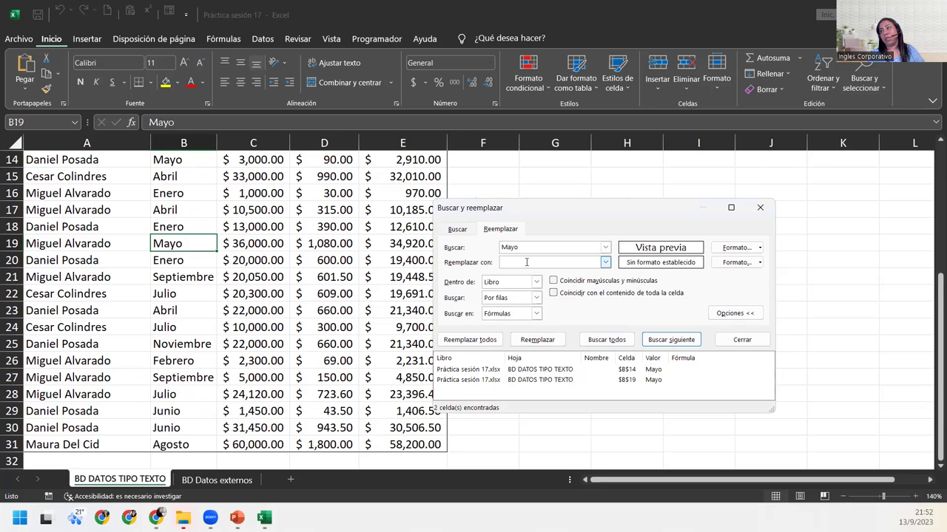
Step: Replace both Mayo cells with 'Marzo' workbook-wide, keeping the scope set to Libro
text(Marzo)
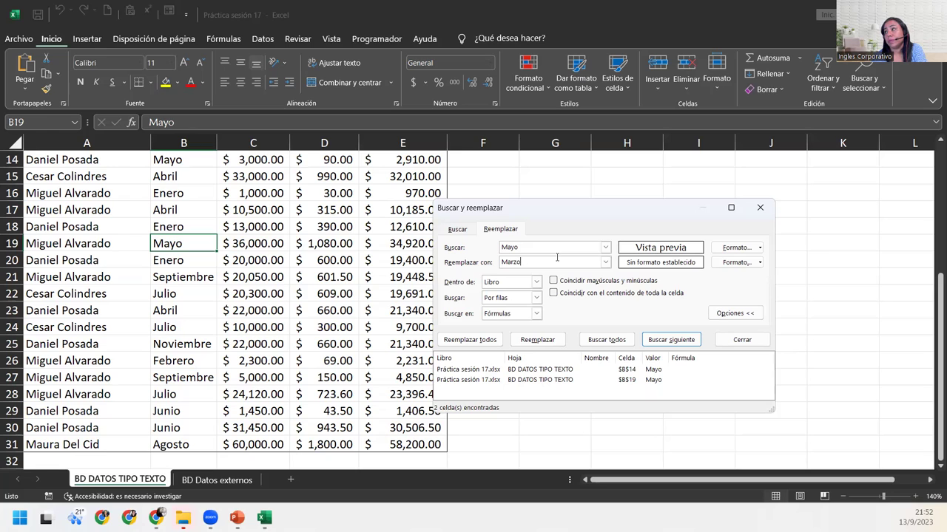
click(466, 342)
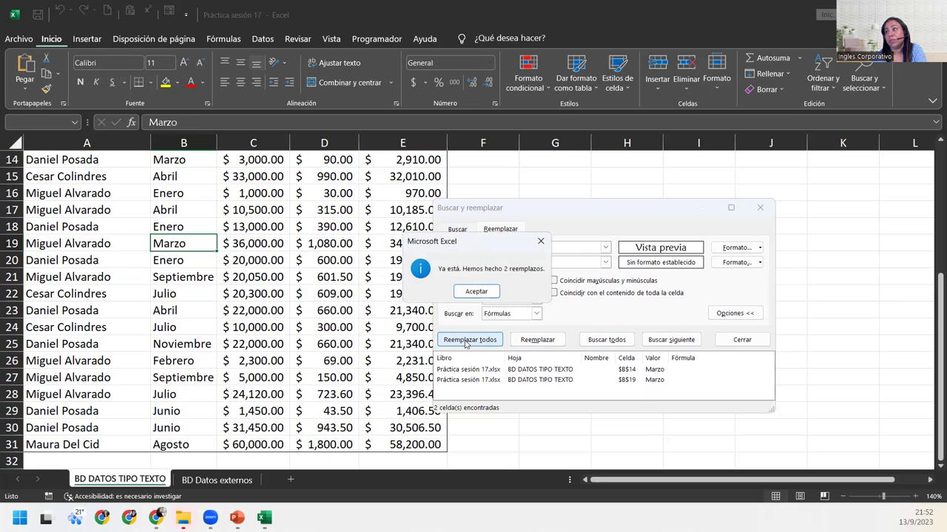
click(467, 293)
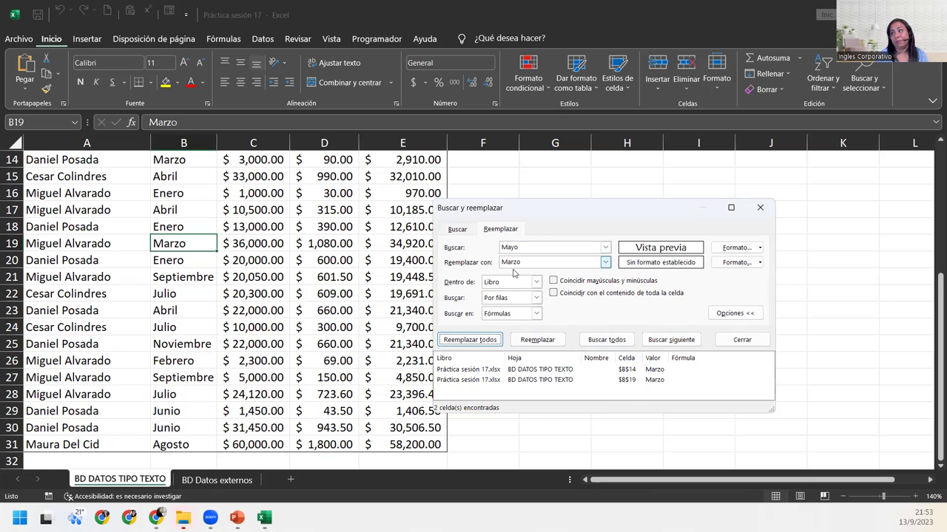
click(536, 283)
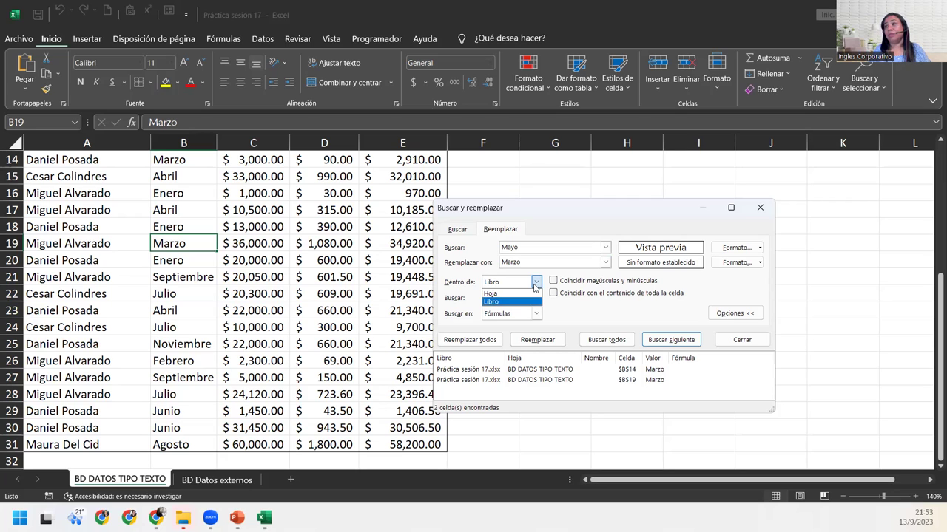
click(517, 303)
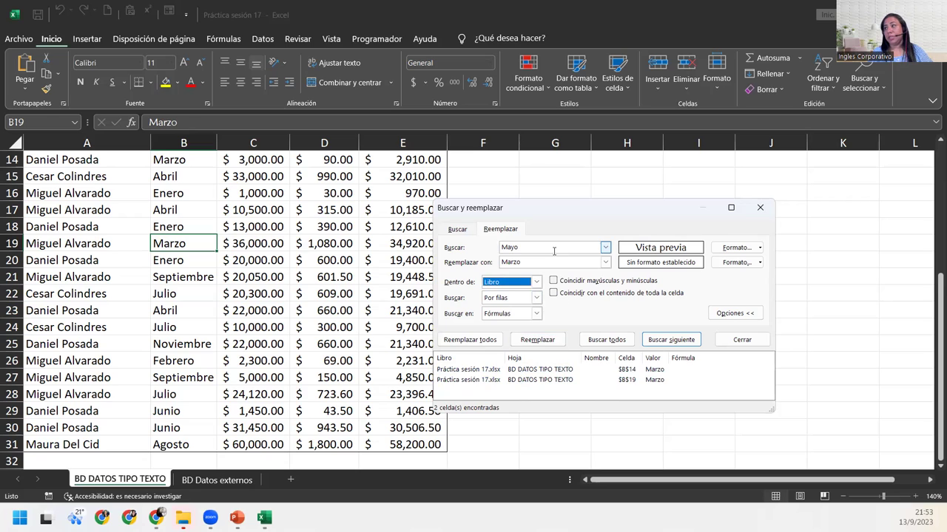
double_click(522, 249)
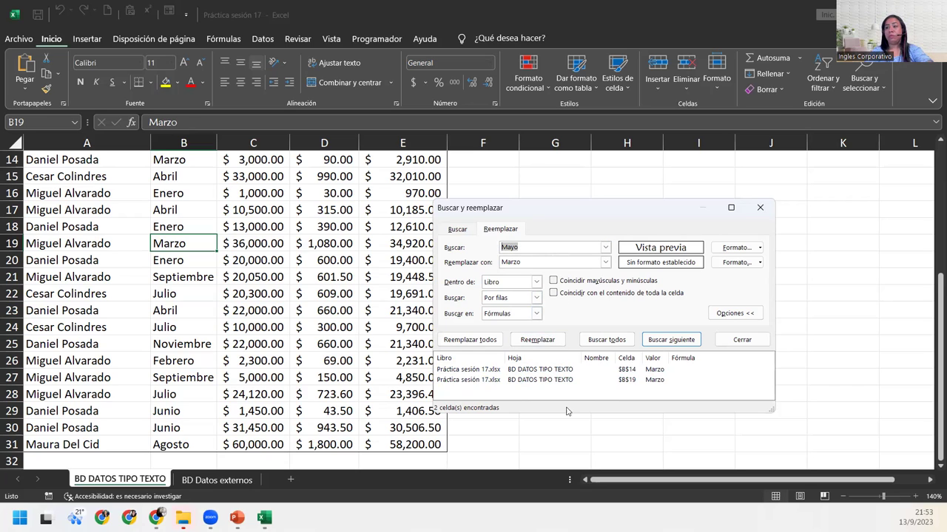
Step: Search the workbook for the person's first name, finding one match in A31
text(mu)
key(BackSpace)
key(BackSpace)
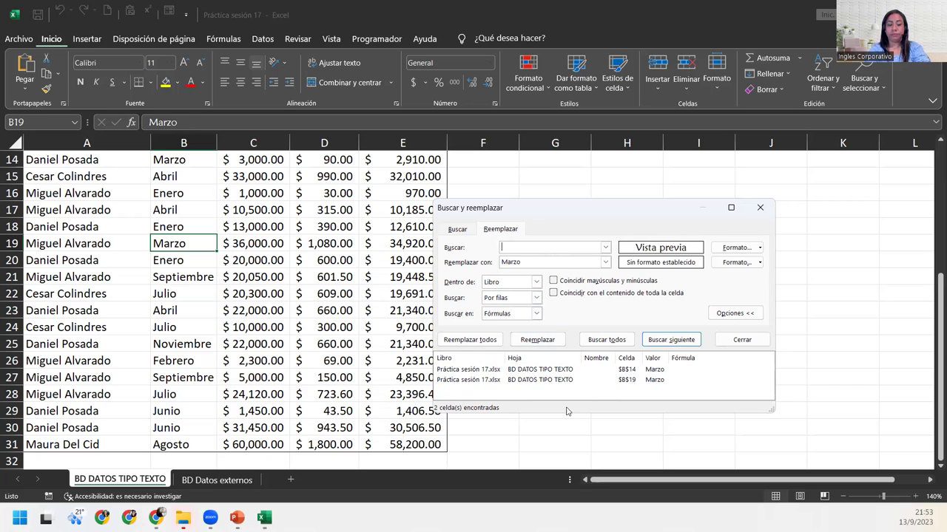
text(Maura)
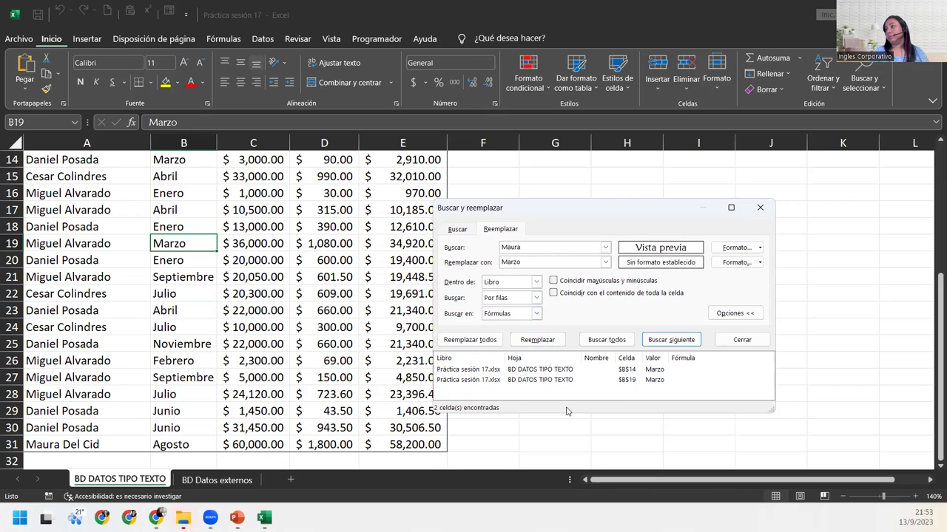
click(592, 342)
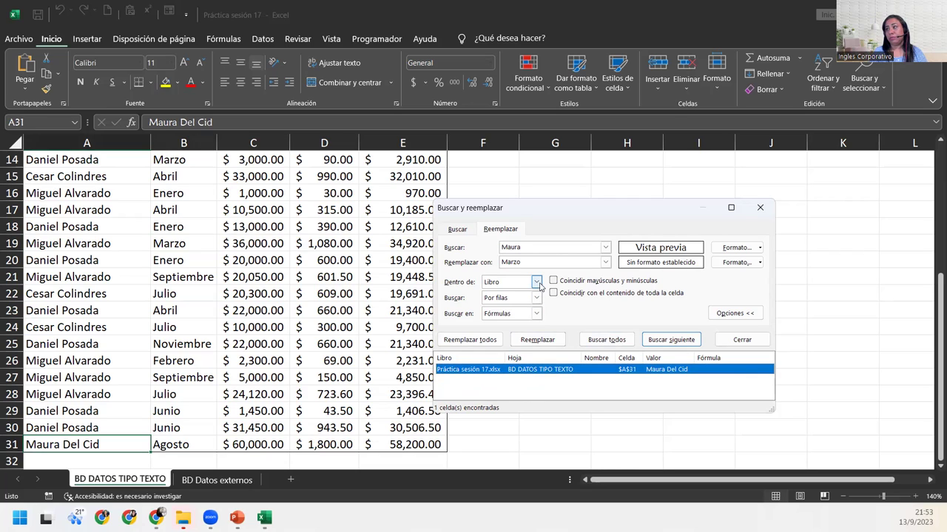
Step: Check the search options: Buscar en stays Fórmulas, order by rows, scope Libro
click(537, 314)
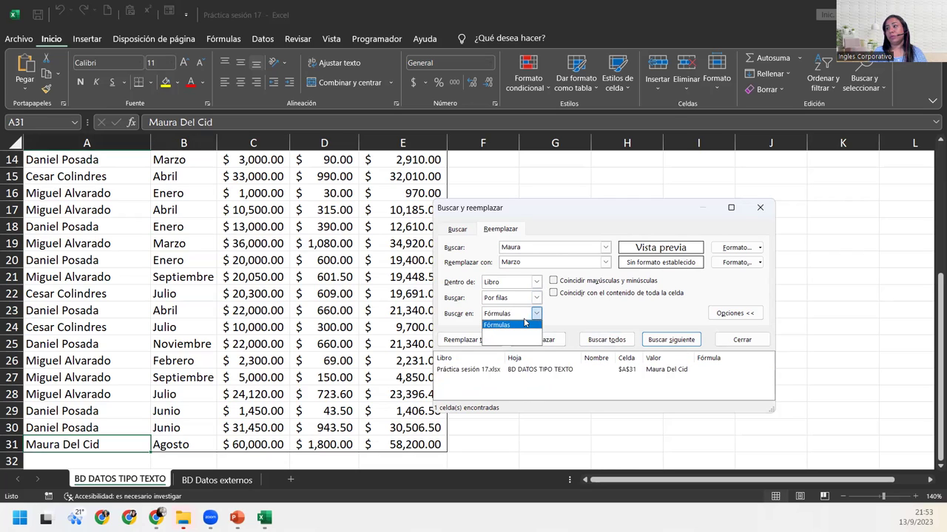
click(560, 319)
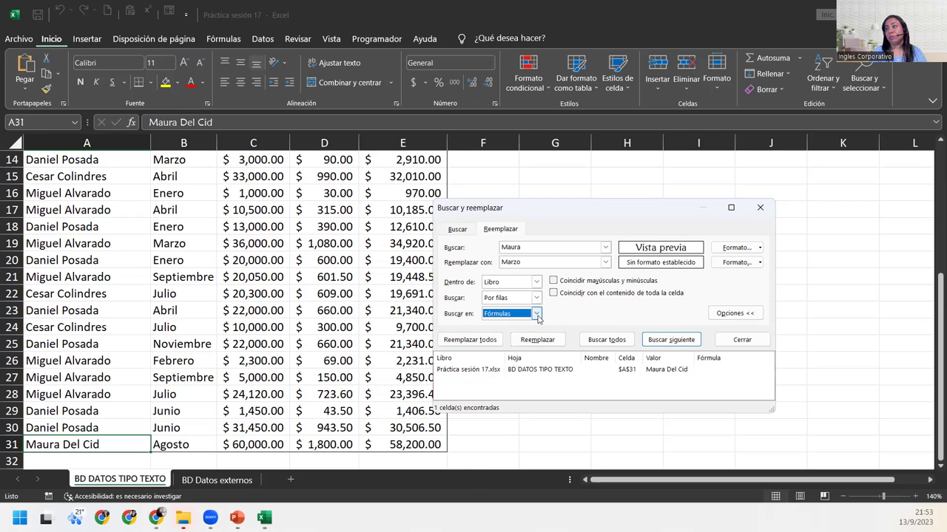
click(534, 315)
click(532, 316)
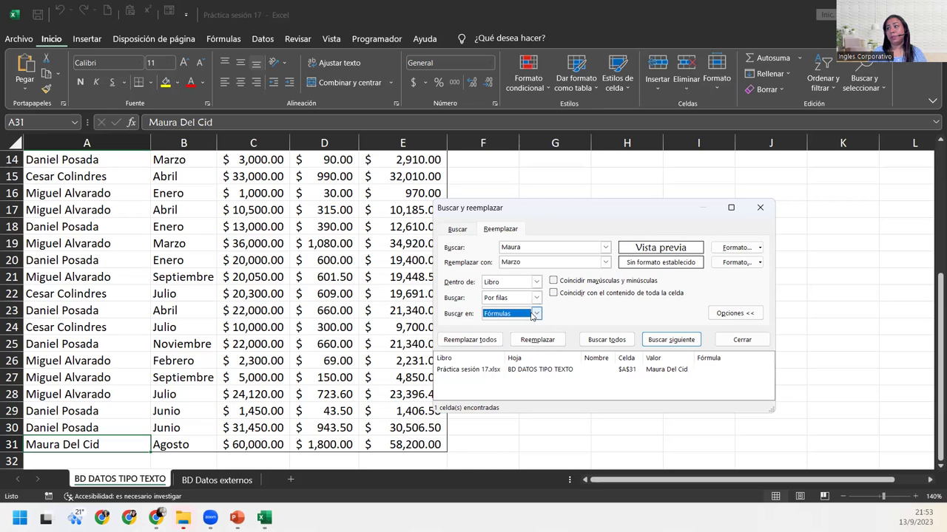
click(536, 297)
click(535, 301)
click(536, 282)
click(535, 281)
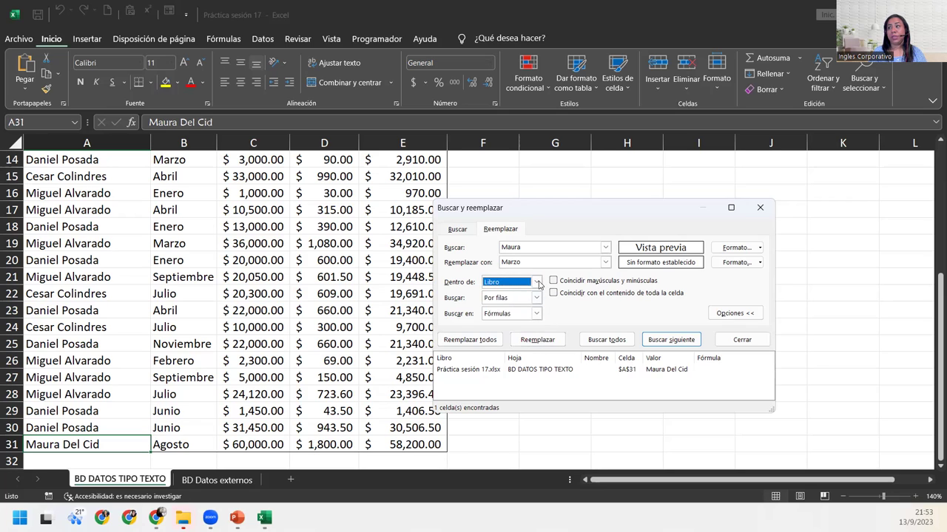
Step: Switch the scope briefly to the sheet, restore Libro, and rerun Find All
click(536, 281)
click(512, 292)
click(535, 313)
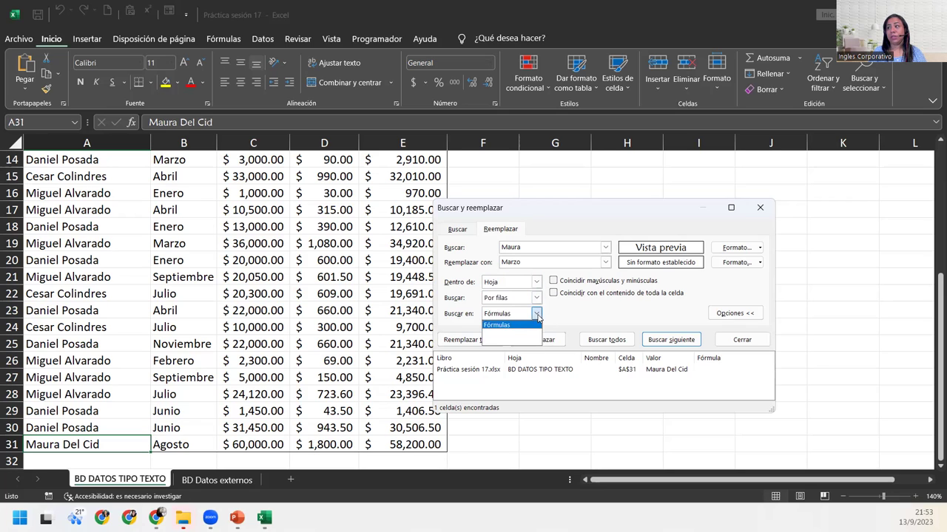
click(535, 314)
click(536, 282)
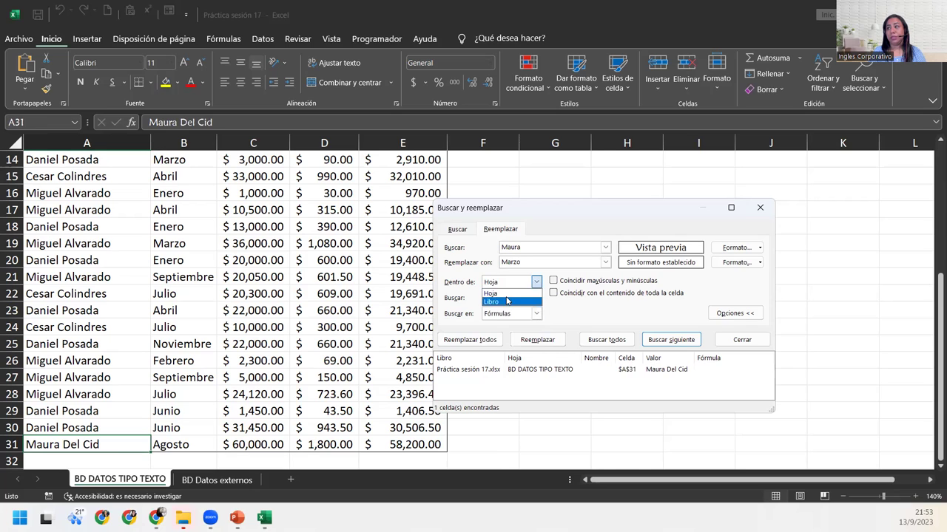
click(508, 301)
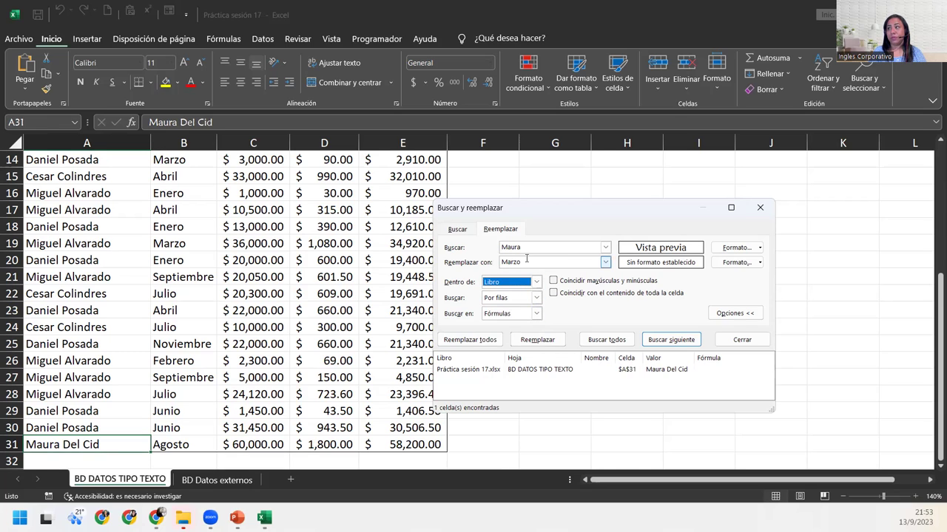
click(605, 262)
click(585, 337)
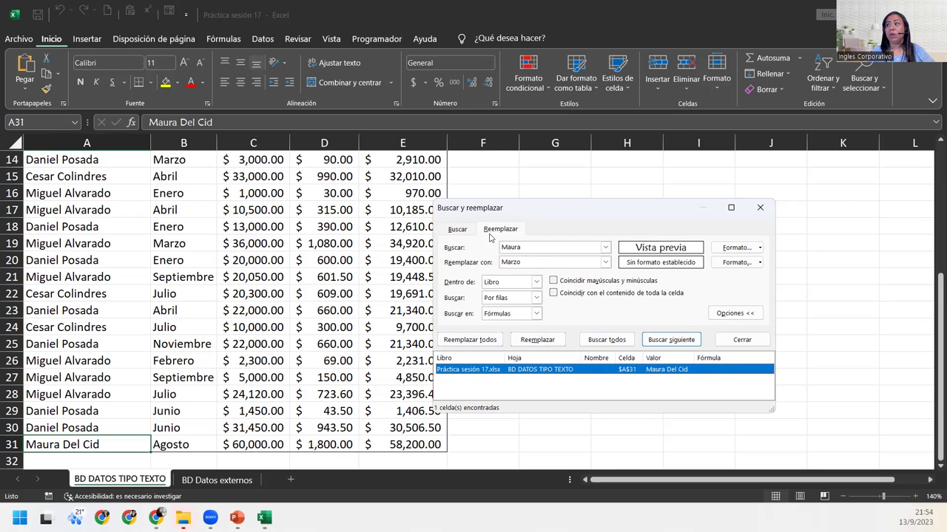
Step: Search comments workbook-wide for the person's name, viewing matches E296 and B264
click(457, 229)
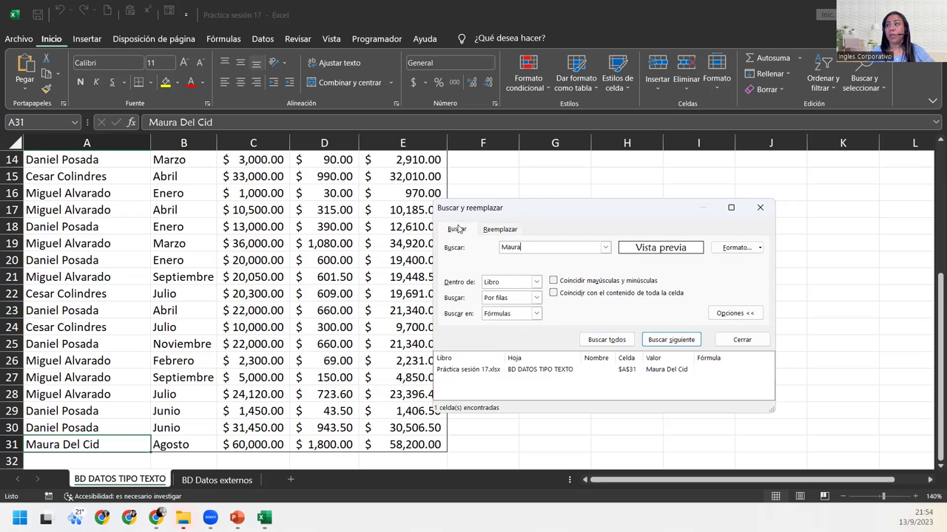
click(535, 314)
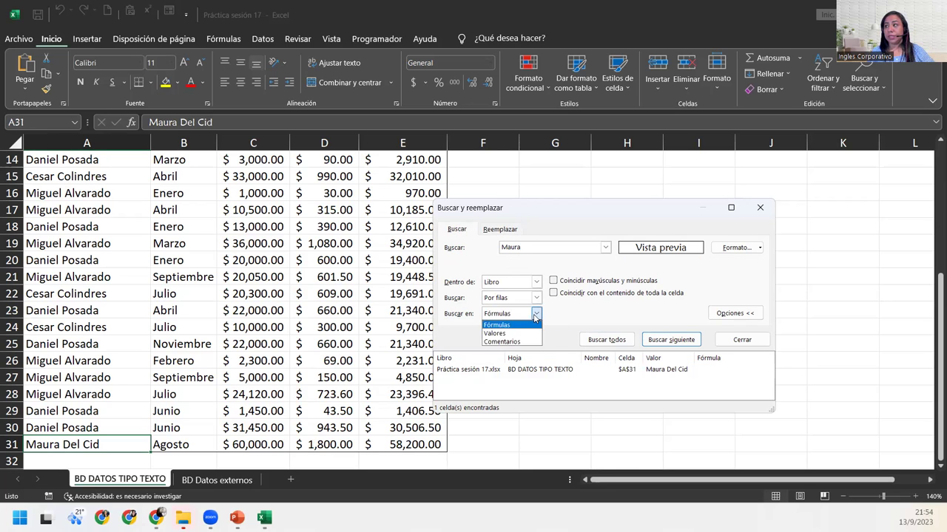
click(510, 342)
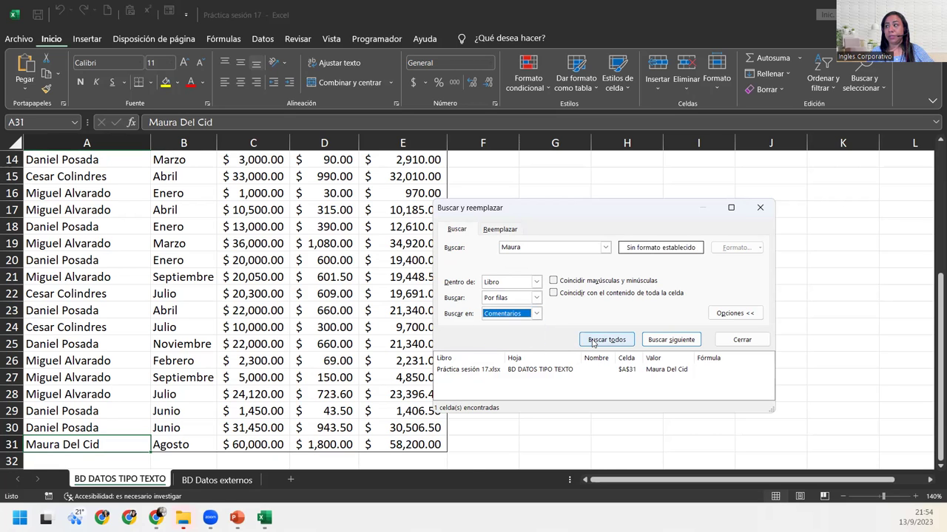
click(594, 342)
click(506, 379)
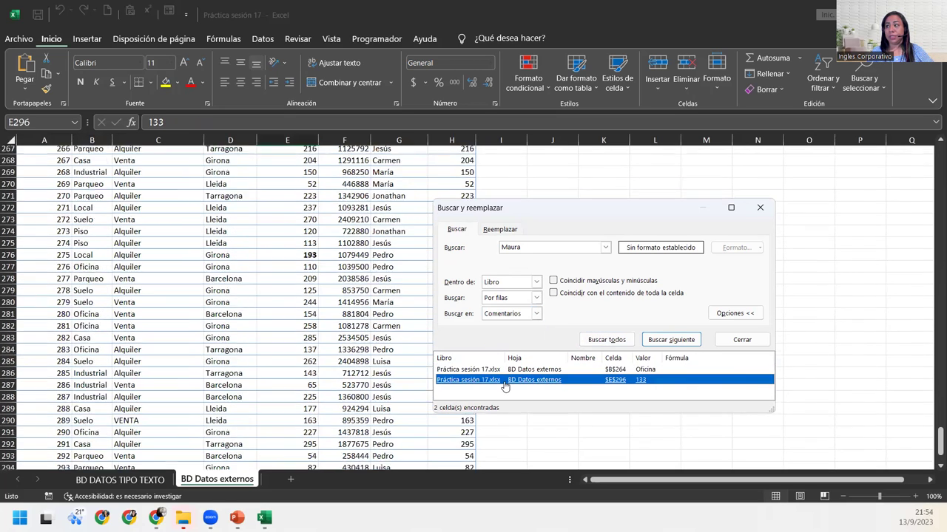
click(506, 369)
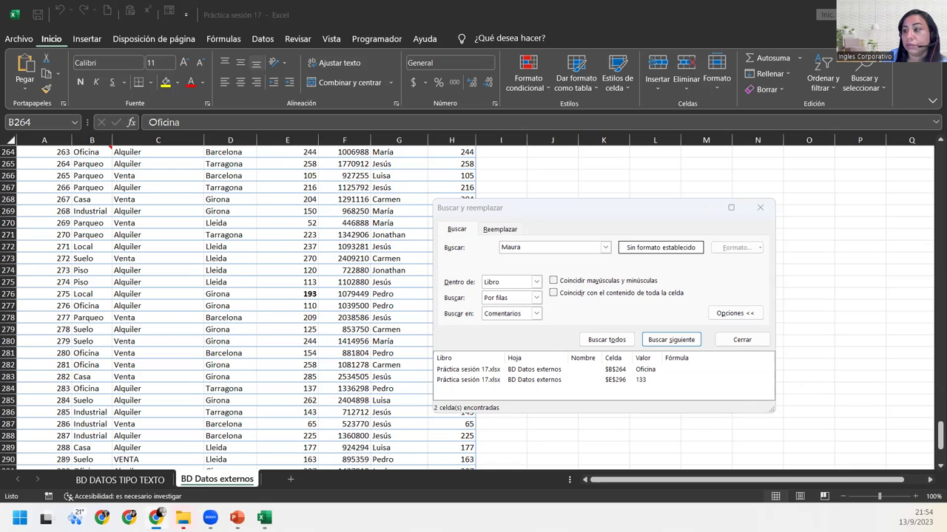
Step: Close the Find and Replace dialog and scroll back to the top of BD Datos externos
click(722, 344)
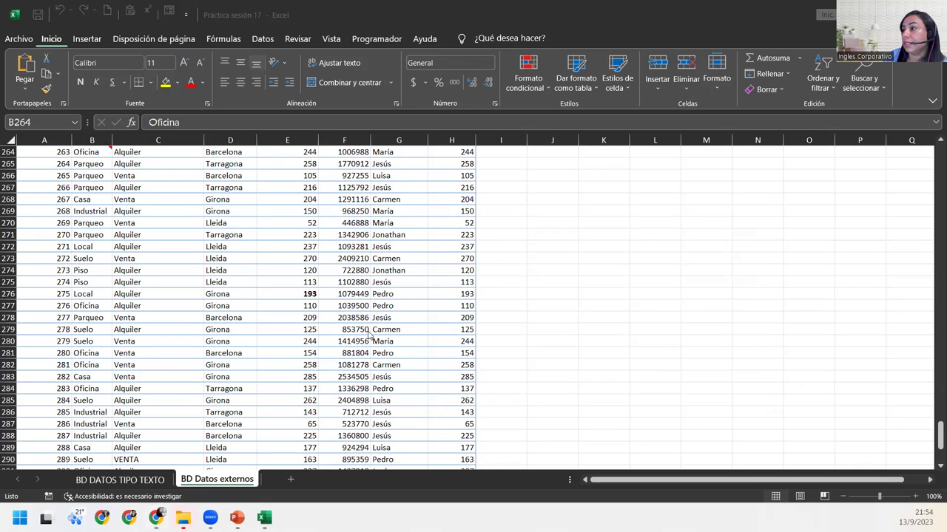
scroll(367, 330, up, 6)
scroll(368, 331, up, 12)
scroll(368, 331, up, 11)
scroll(367, 331, up, 14)
scroll(368, 331, up, 8)
scroll(367, 330, up, 16)
scroll(367, 330, up, 6)
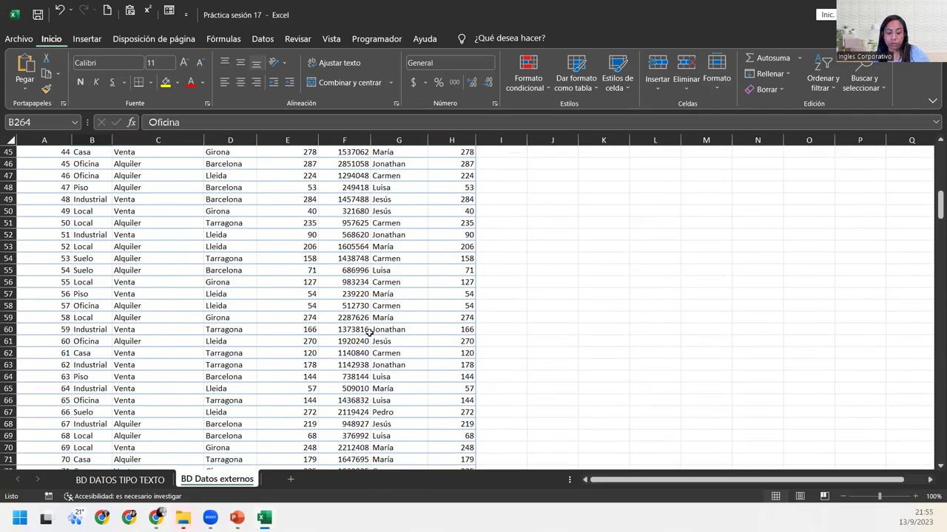
click(422, 329)
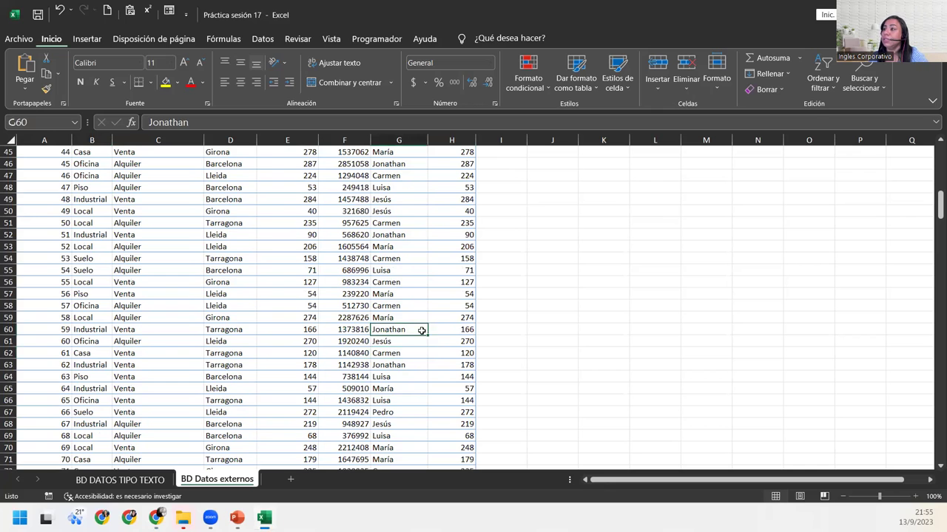
scroll(370, 340, up, 2)
scroll(340, 347, up, 9)
scroll(320, 354, up, 4)
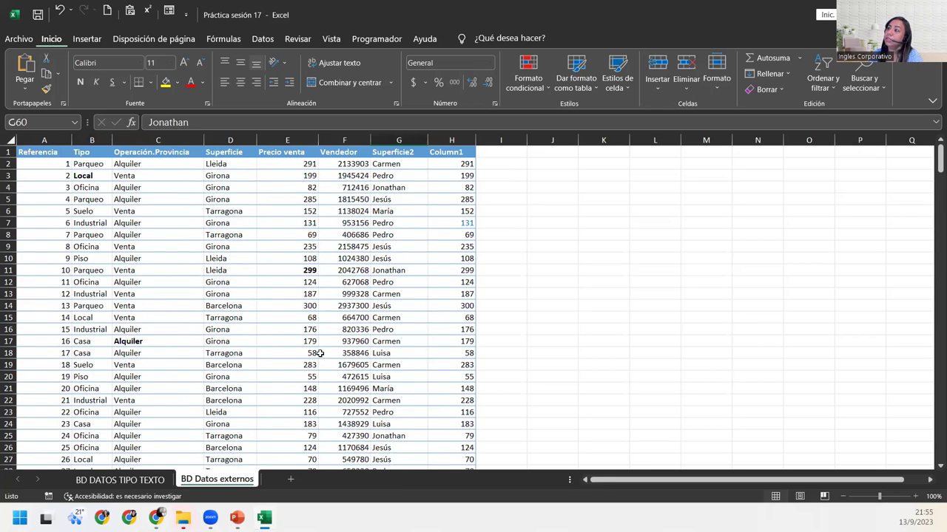
Step: Select the bold cells C17 (Alquiler), B3 (Local) and E11 (299) to inspect them
click(115, 344)
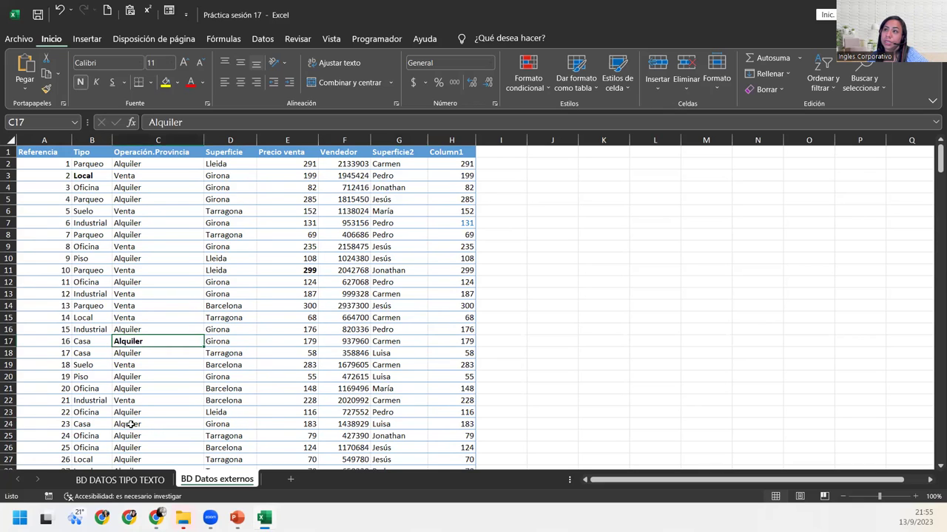
click(83, 177)
click(313, 270)
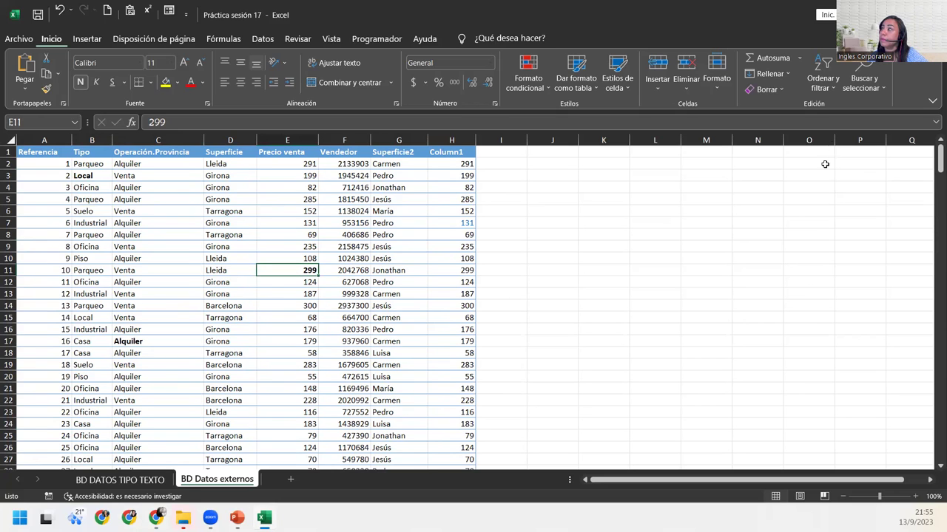
click(867, 75)
Step: Set the Replace search to 'Alquiler' with a bold (Negrita) find format
click(883, 119)
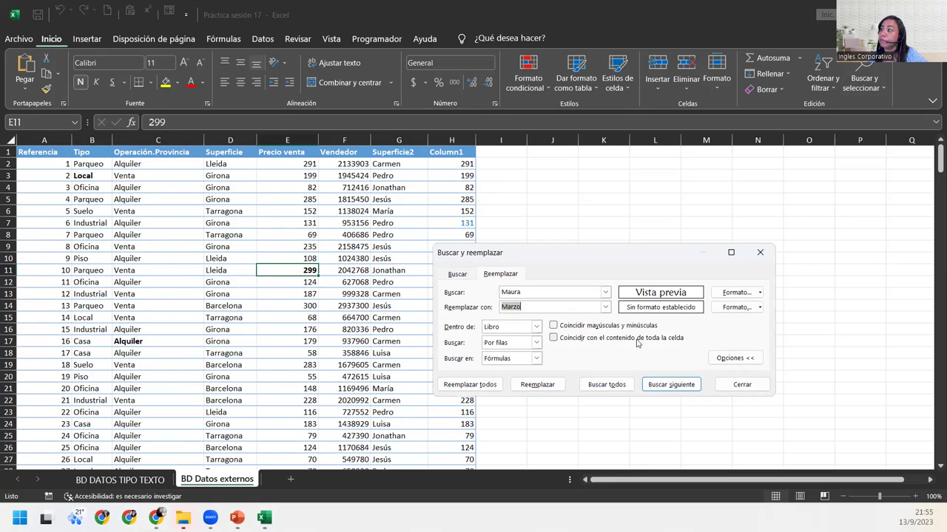
key(shift+Tab)
text(Alquiler)
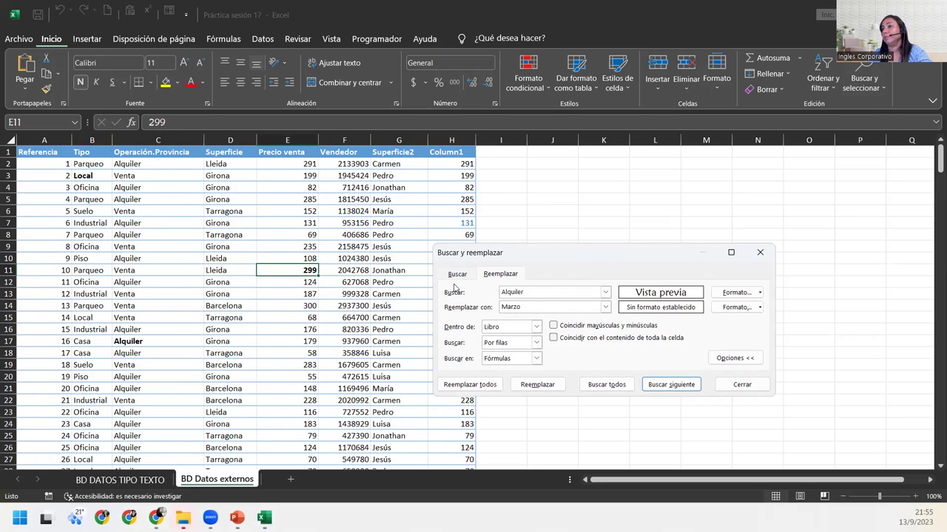
click(740, 292)
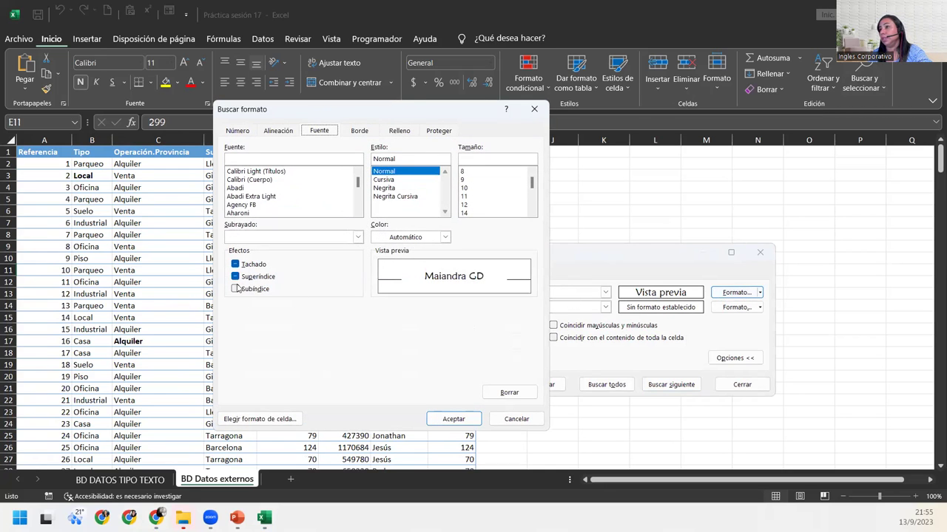
click(392, 189)
click(453, 418)
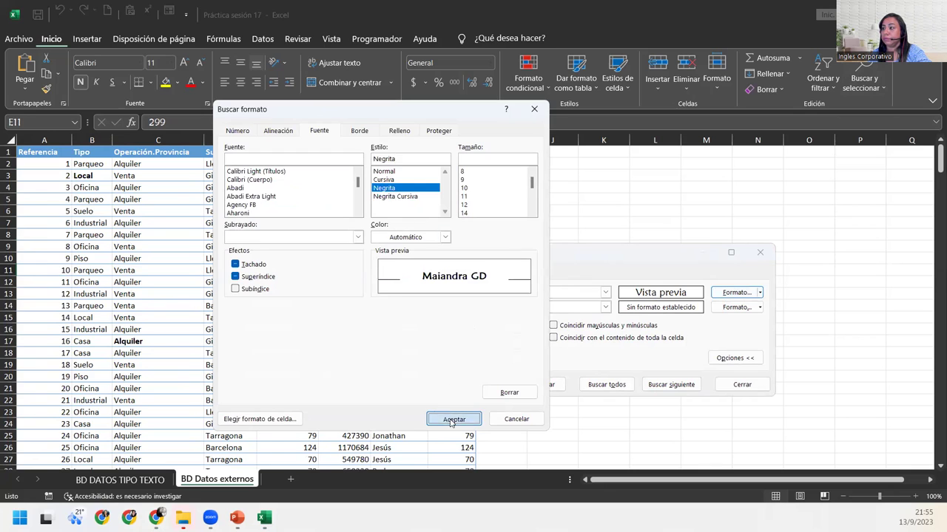
Step: Set the replacement to 'Alquiler' with a blue font colour format
double_click(532, 306)
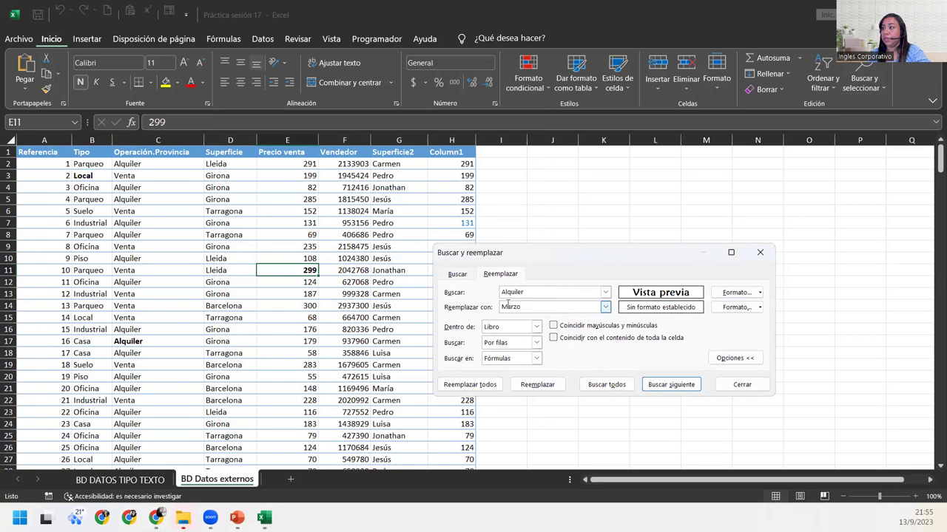
text(Alquiler)
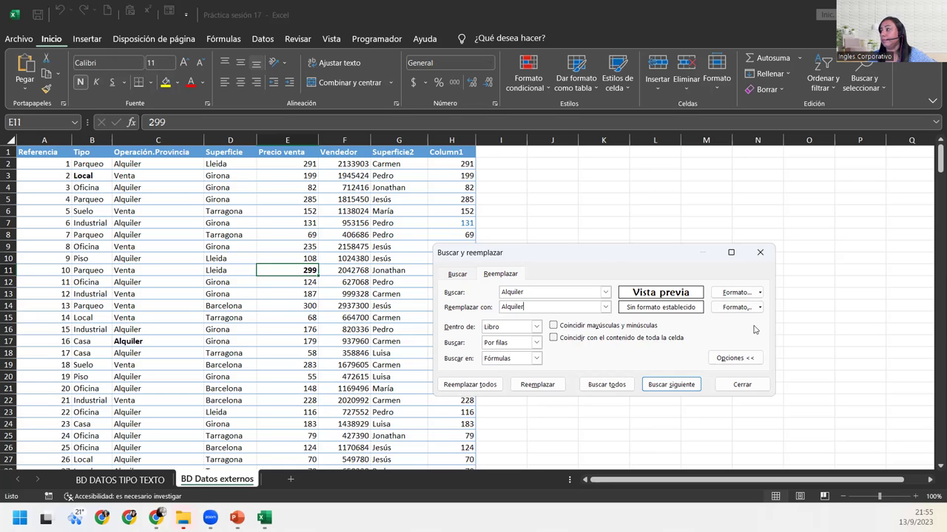
click(759, 307)
click(759, 322)
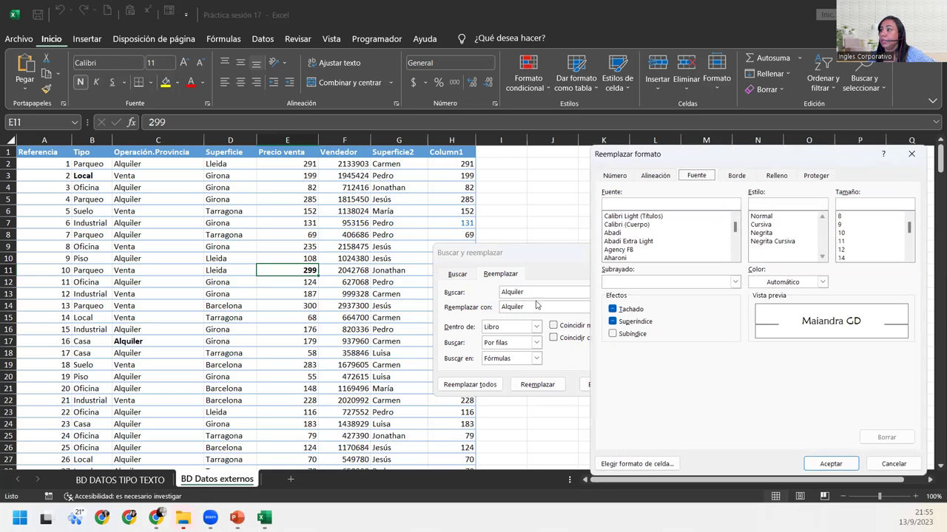
click(822, 282)
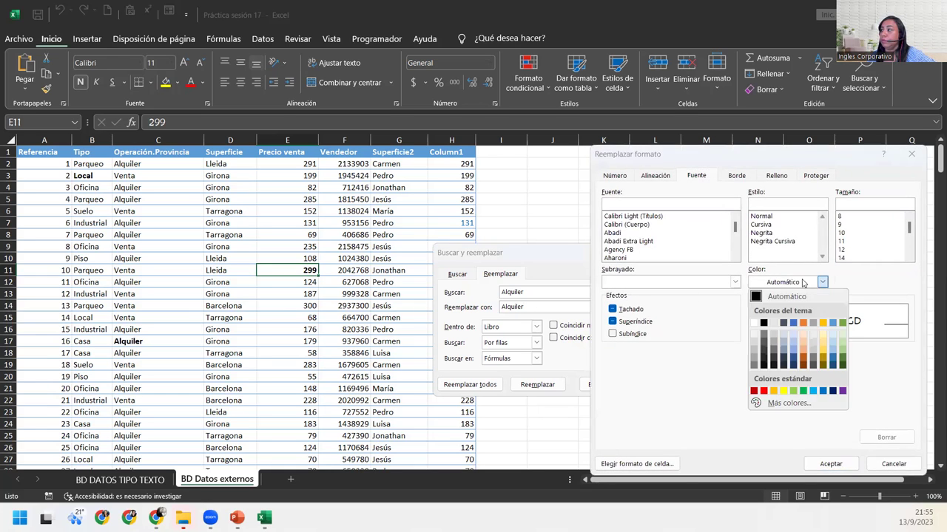
click(822, 390)
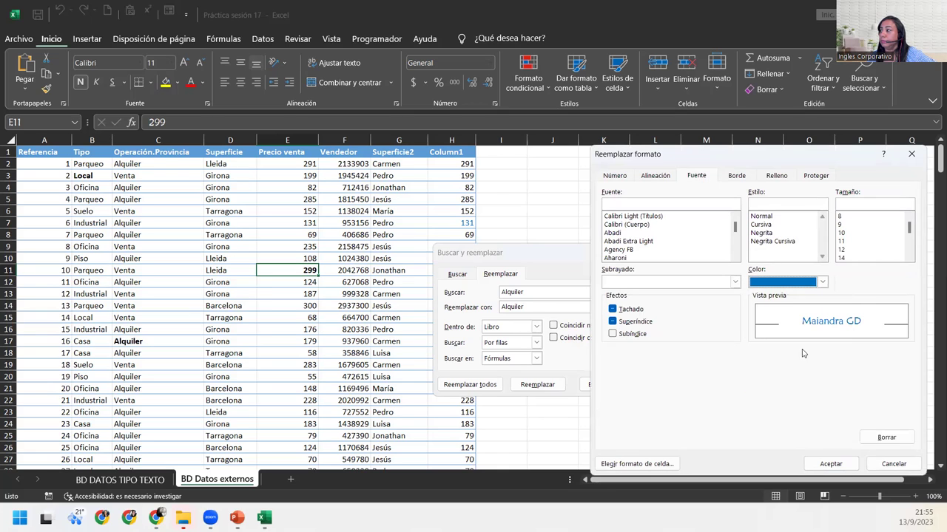
click(831, 464)
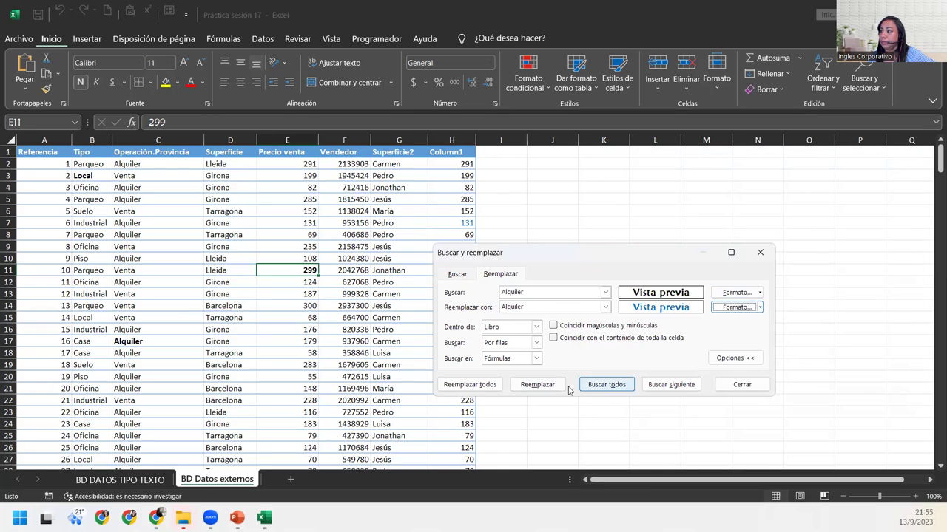
Step: Recolour the bold Alquiler cell blue, then switch find format to Normal and recolour 157 more
click(470, 384)
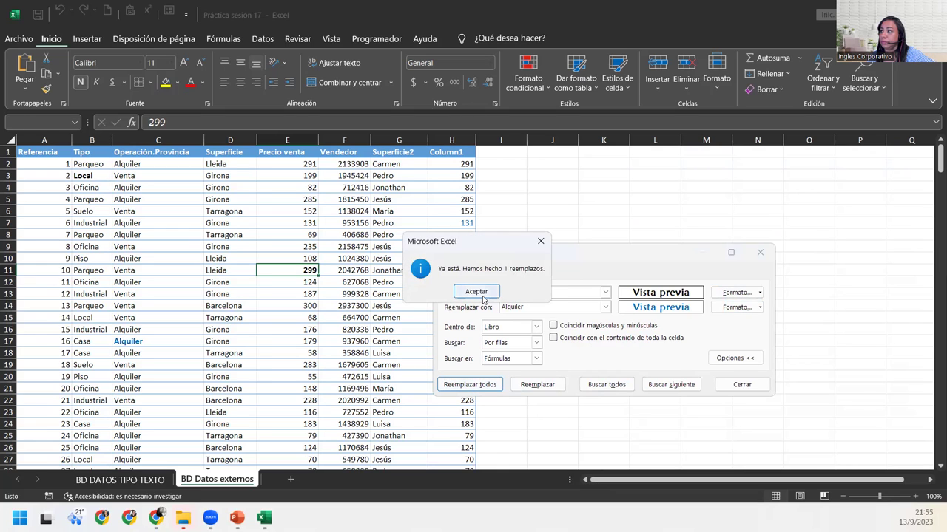
click(477, 292)
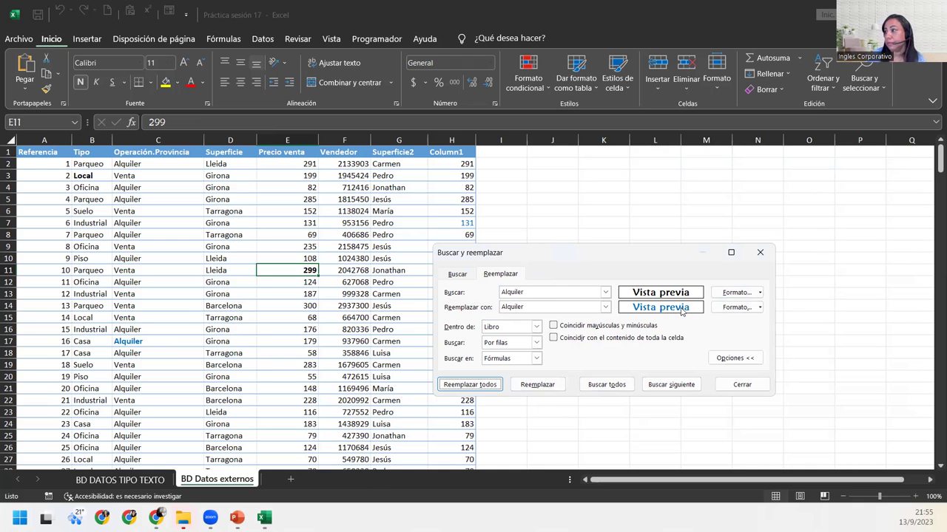
click(745, 293)
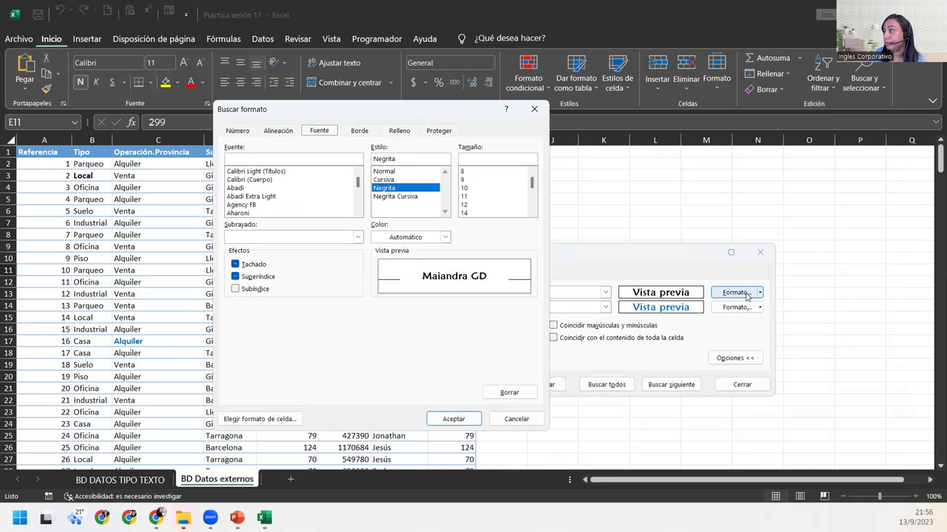
click(385, 171)
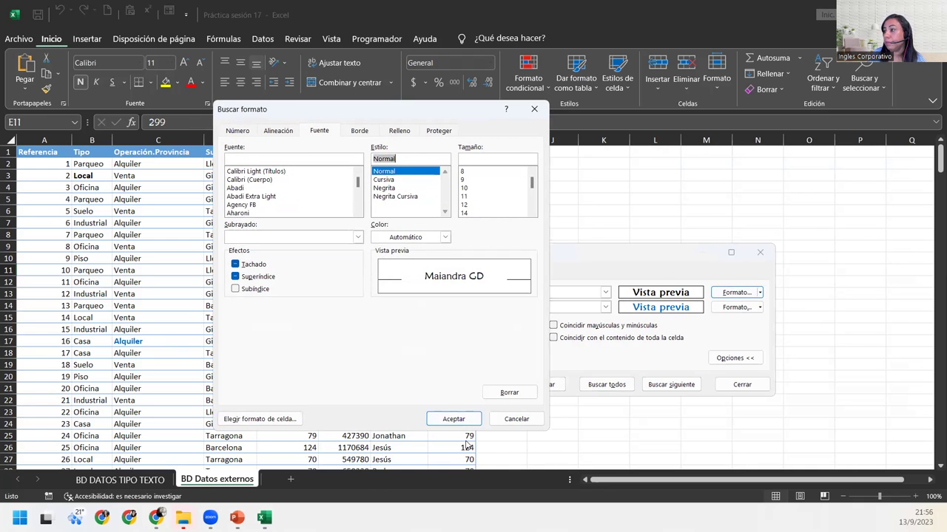
click(451, 419)
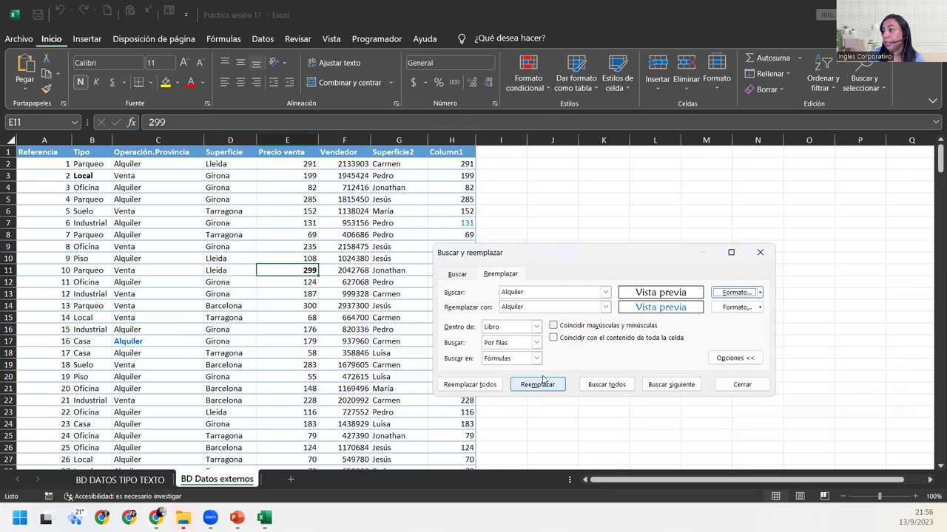
click(493, 383)
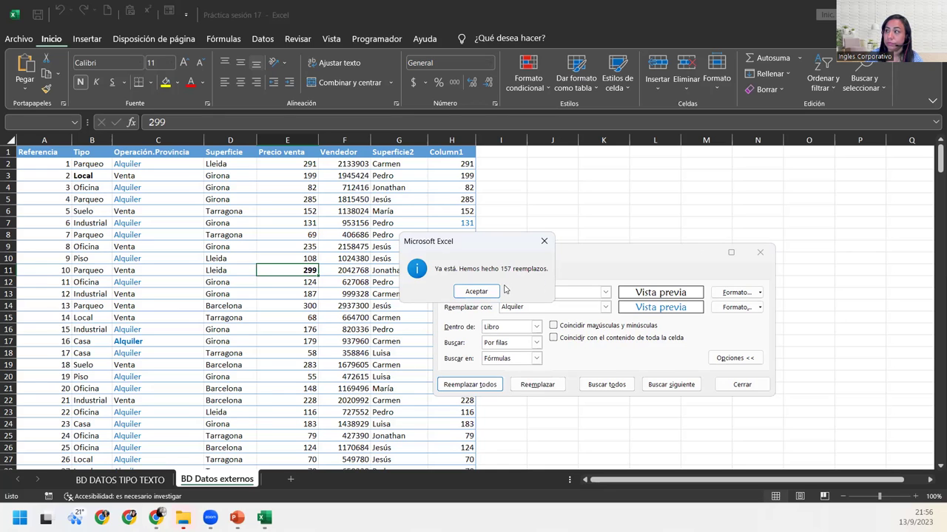
click(476, 292)
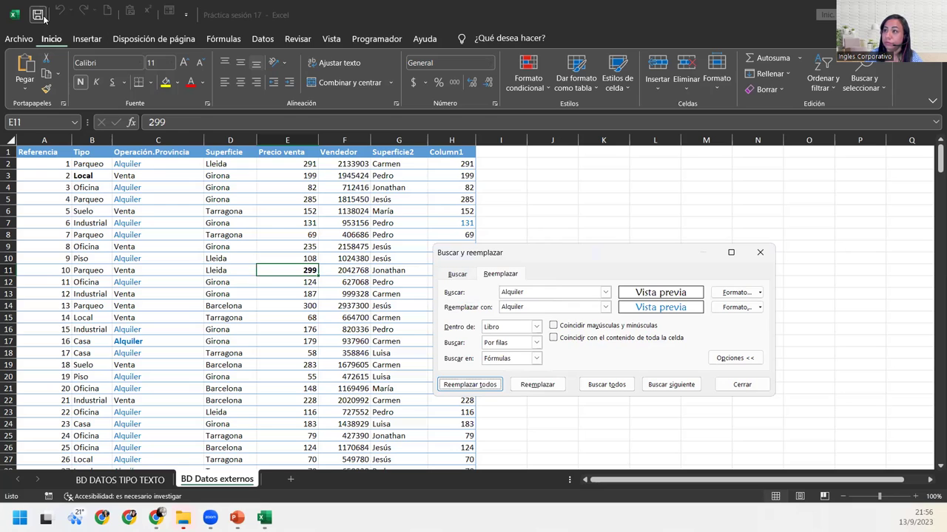
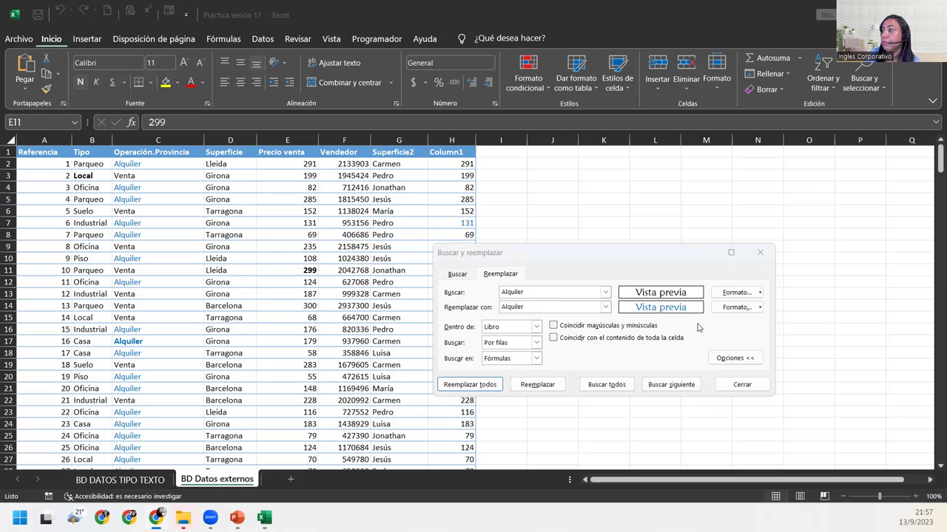
Step: Close the Buscar y reemplazar dialog and scroll through the property table, returning to the top
click(743, 386)
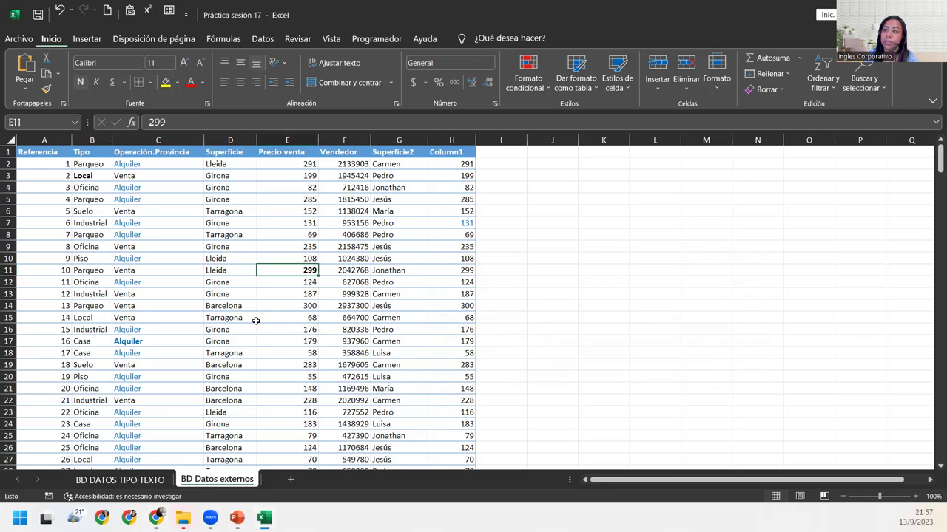
scroll(268, 355, down, 7)
scroll(270, 360, down, 4)
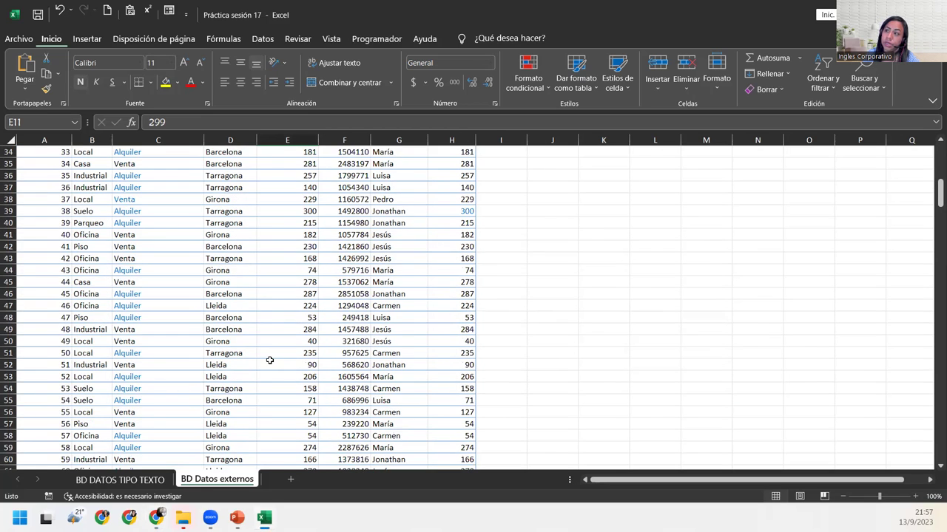
scroll(270, 360, up, 5)
scroll(270, 360, up, 6)
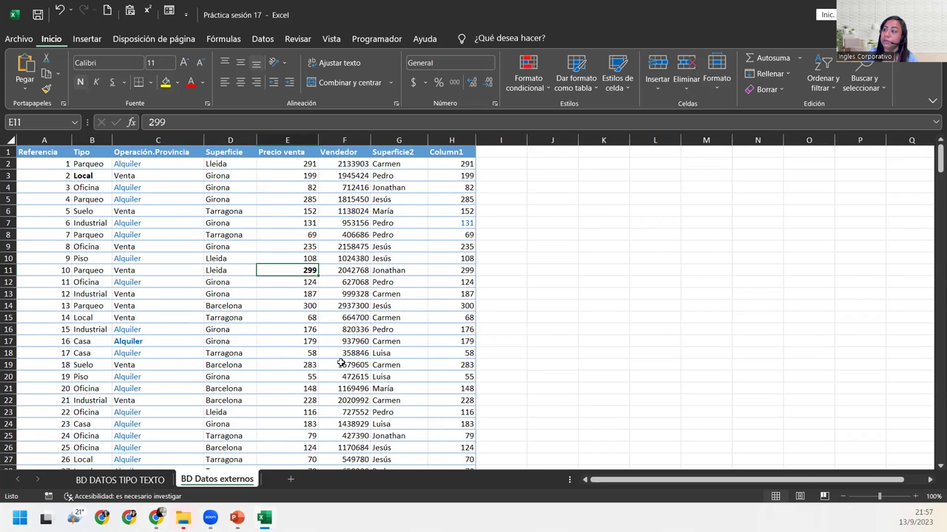
scroll(355, 355, down, 6)
scroll(401, 347, down, 7)
scroll(400, 347, down, 6)
scroll(400, 347, down, 1)
scroll(400, 348, down, 7)
scroll(400, 348, down, 7)
scroll(400, 347, down, 6)
scroll(400, 348, down, 1)
scroll(400, 348, down, 6)
scroll(400, 347, down, 8)
scroll(400, 347, down, 7)
scroll(400, 348, up, 8)
scroll(400, 347, up, 8)
scroll(400, 347, up, 7)
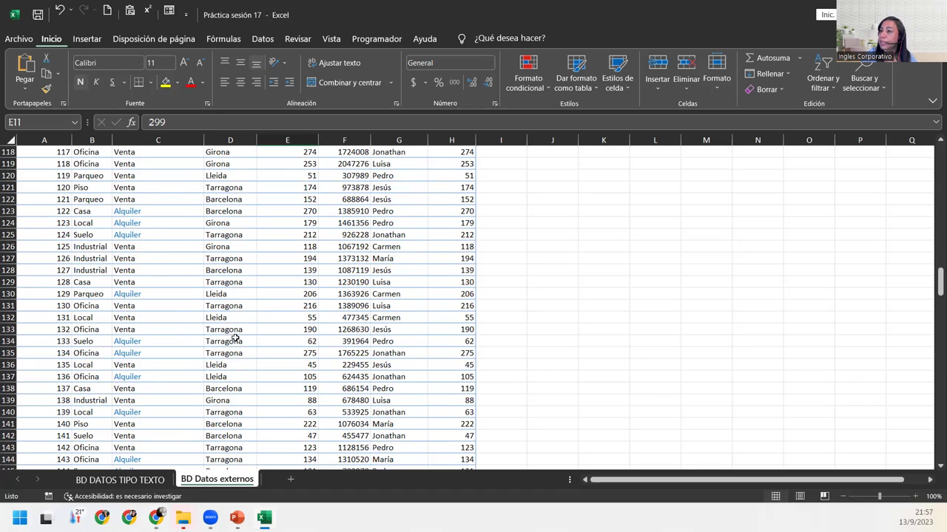
scroll(235, 338, up, 6)
scroll(234, 338, up, 7)
scroll(235, 338, up, 7)
scroll(235, 337, up, 14)
scroll(235, 338, up, 5)
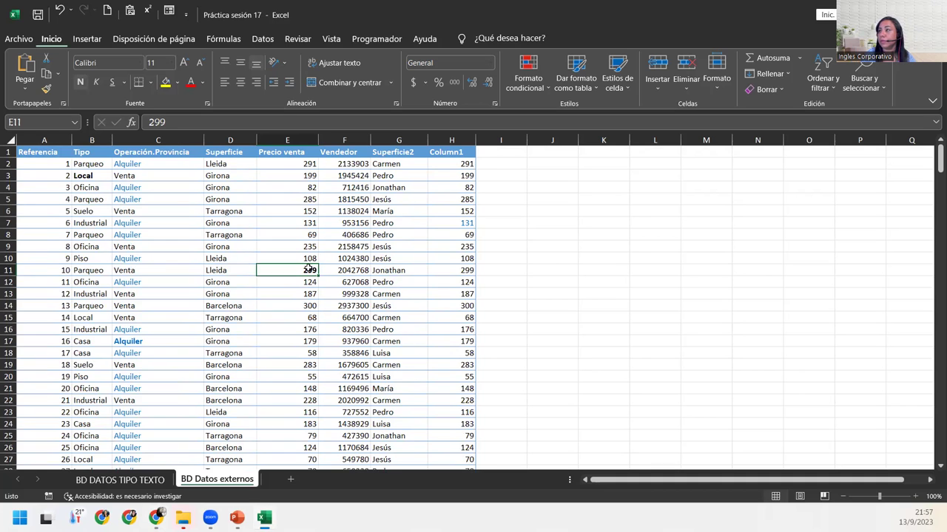
Step: Copy column H's formatting onto column I
click(459, 141)
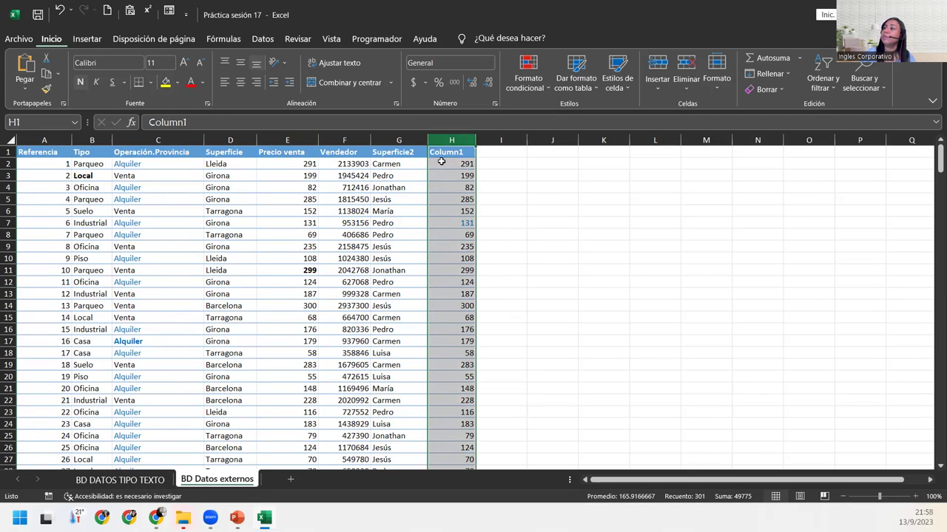
click(45, 91)
click(501, 141)
click(514, 162)
Step: Enter the header 'Fechas' in I1 and the date 01/09/2023 in I2
click(512, 150)
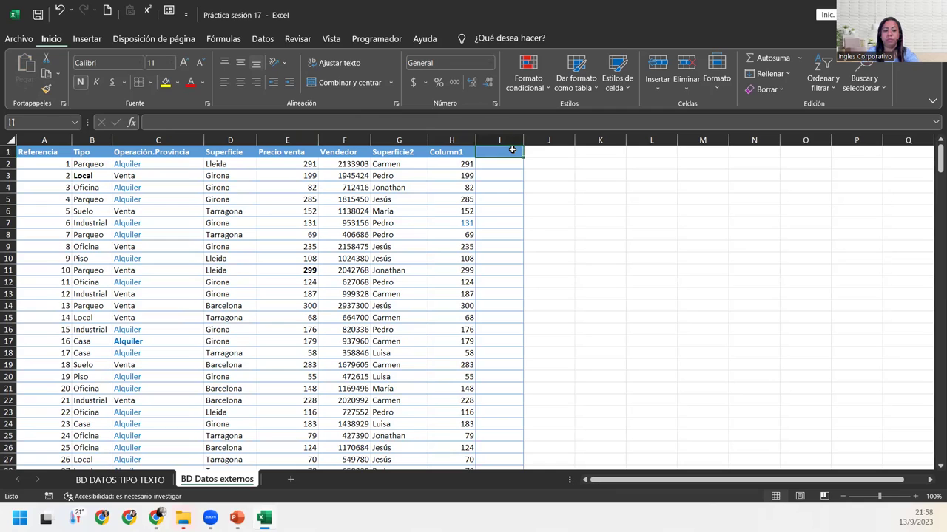
text(Fechas)
key(Return)
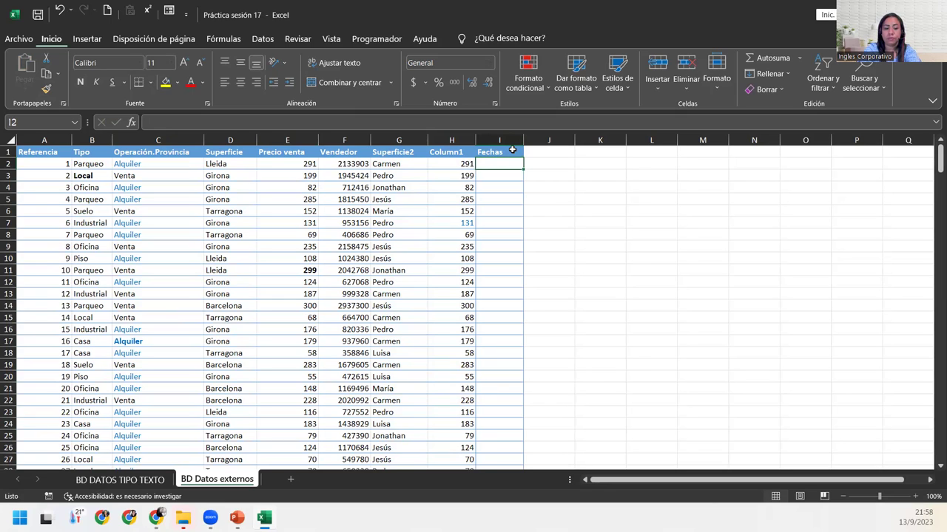
text(0)
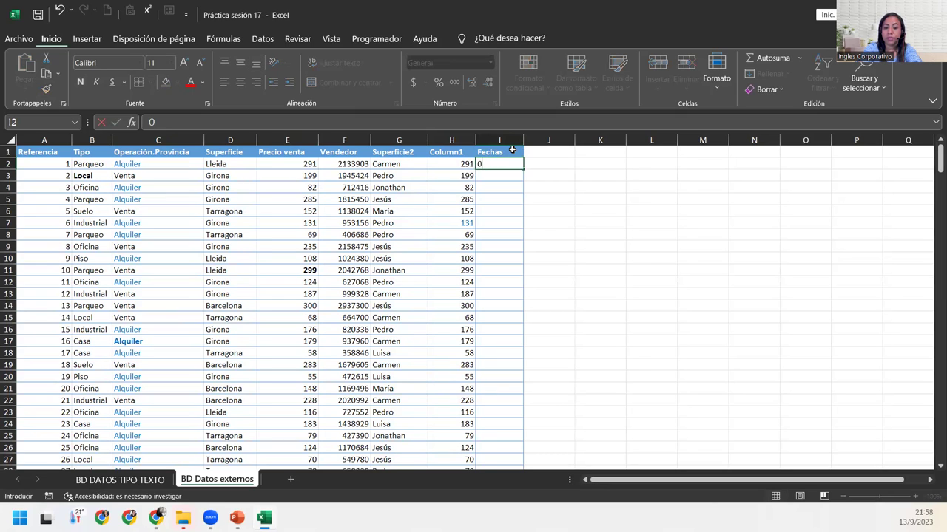
text(1/09/20)
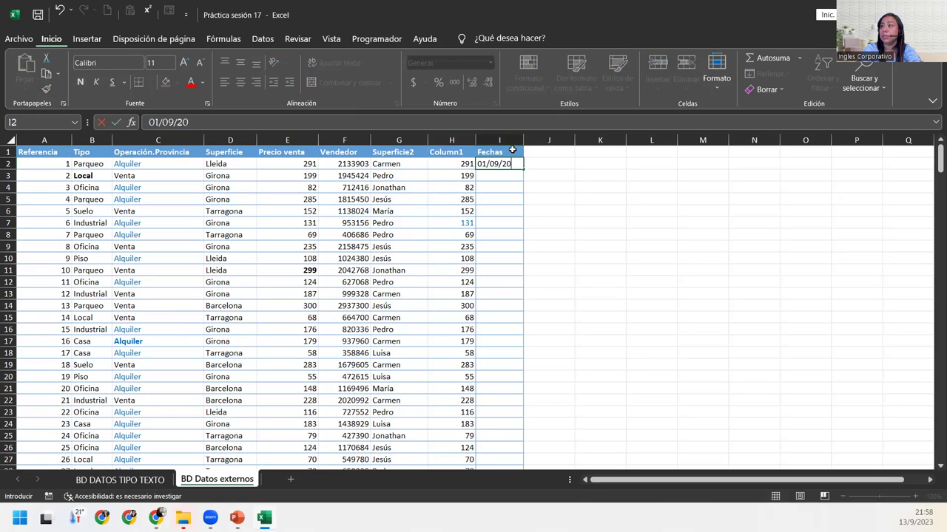
text(23)
key(Return)
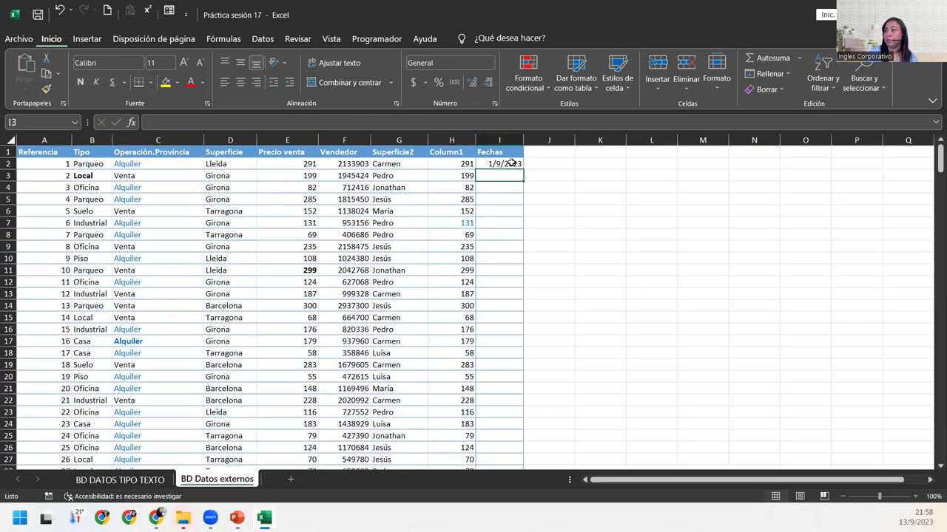
Step: Extend the 1/9/2023 date in I2 down to row 301 as a daily series ending 26/6/2024
click(510, 164)
mouse_move(523, 170)
mouse_down()
mouse_move(511, 450)
mouse_move(520, 344)
mouse_move(526, 512)
mouse_up()
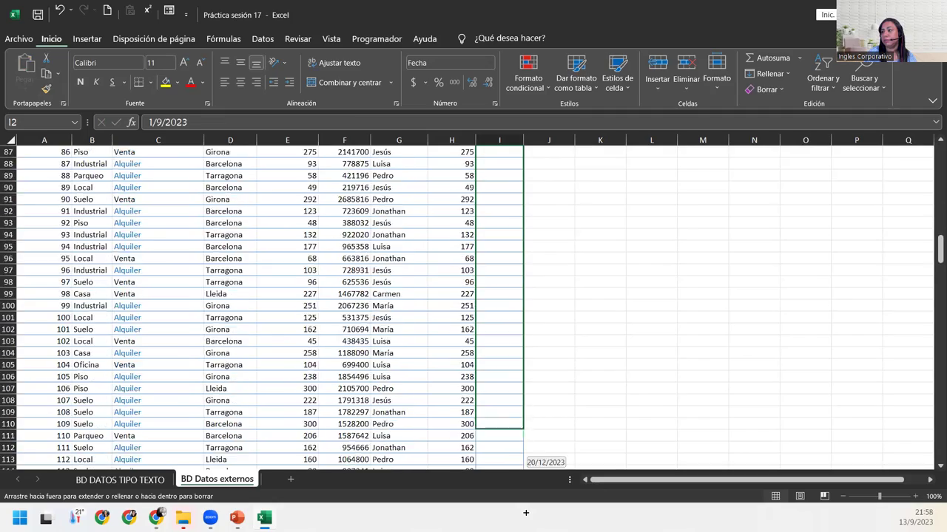
mouse_move(526, 513)
mouse_down()
mouse_move(525, 453)
mouse_move(506, 431)
mouse_up()
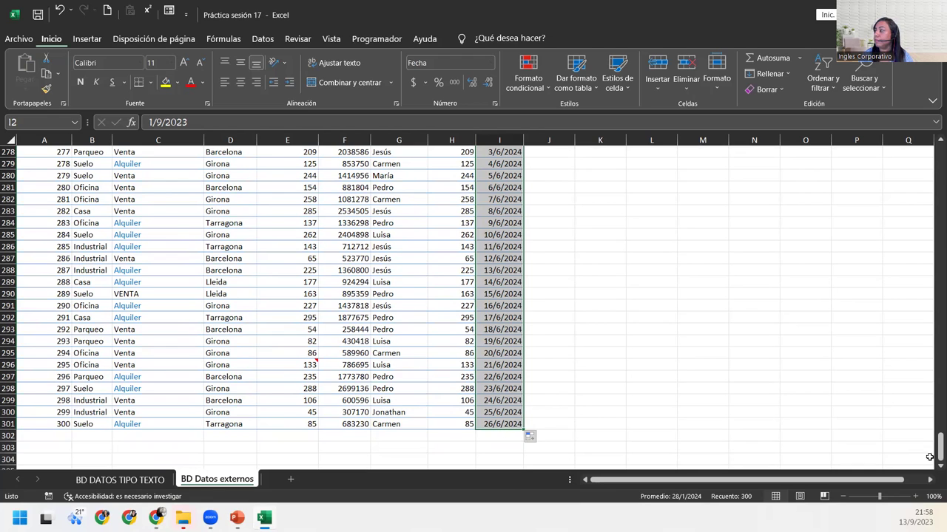
drag(930, 457, 939, 156)
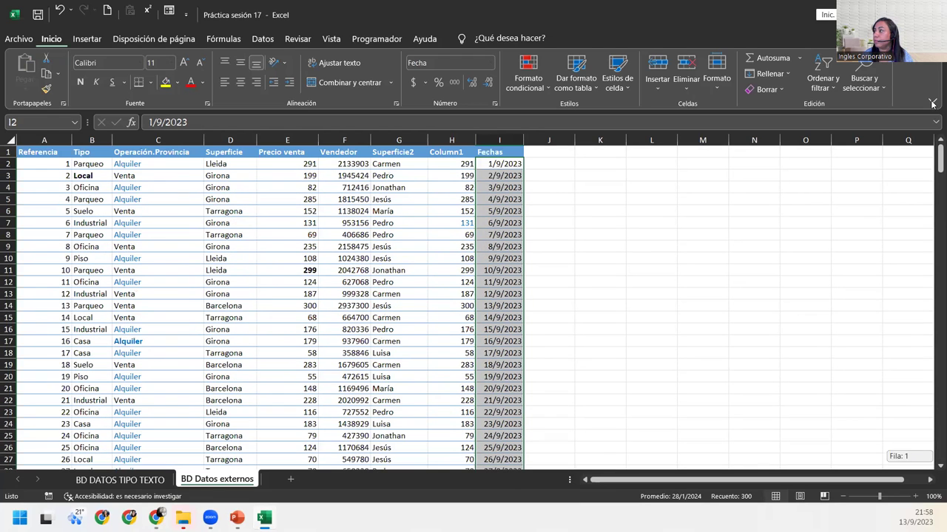
click(498, 165)
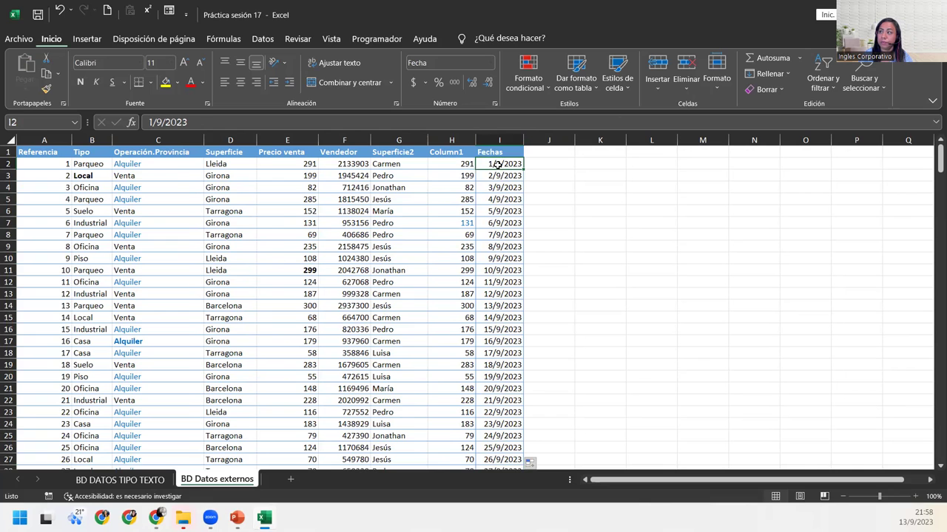
scroll(512, 290, down, 5)
scroll(511, 291, down, 5)
scroll(512, 291, down, 6)
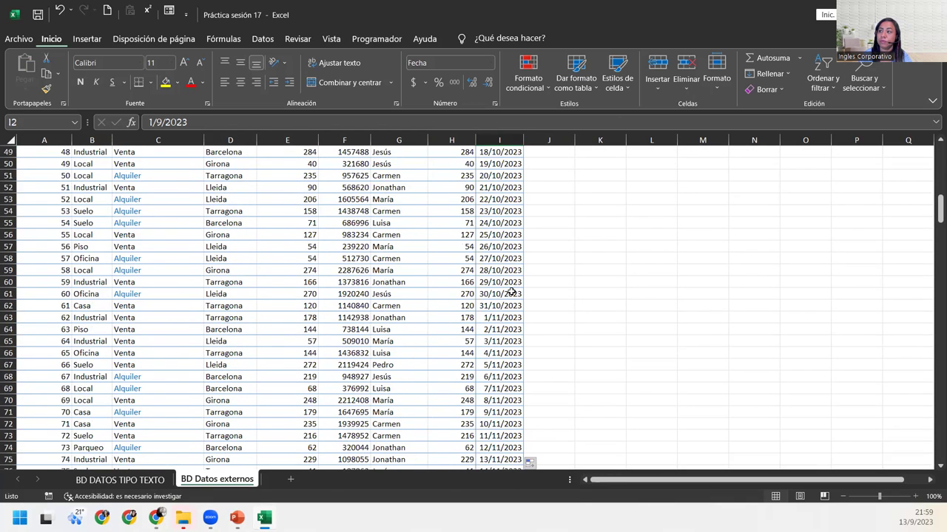
scroll(512, 292, up, 5)
scroll(511, 292, up, 6)
scroll(510, 293, up, 4)
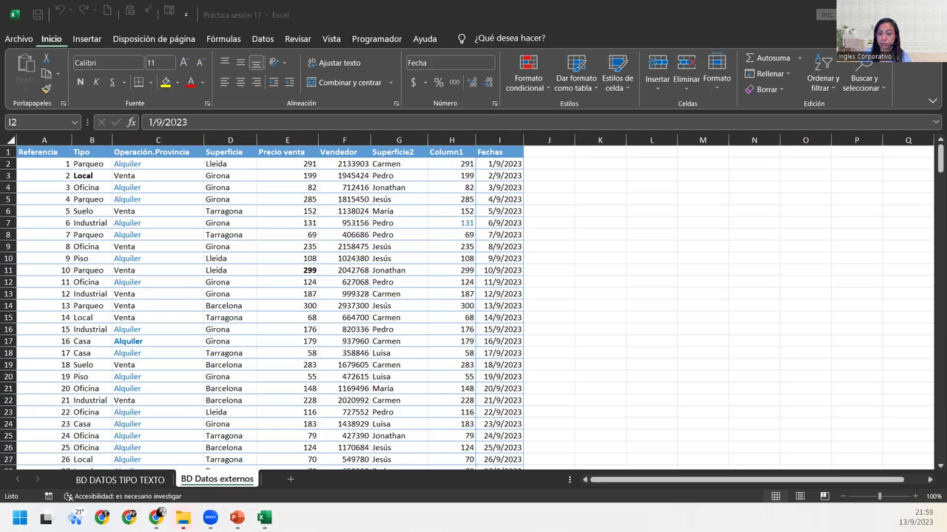
Step: Open Reemplazar from Buscar y seleccionar and replace the old search text Alquiler with /9
click(512, 169)
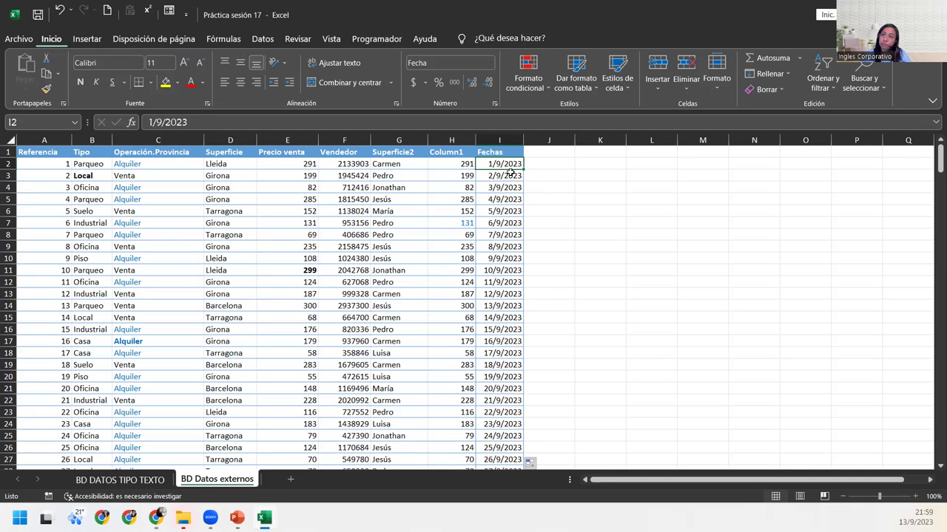
click(876, 80)
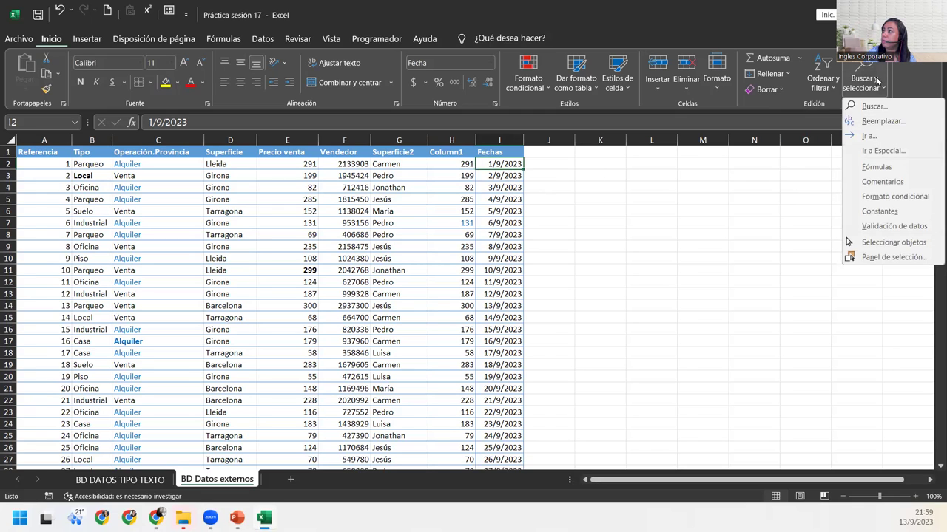
click(880, 121)
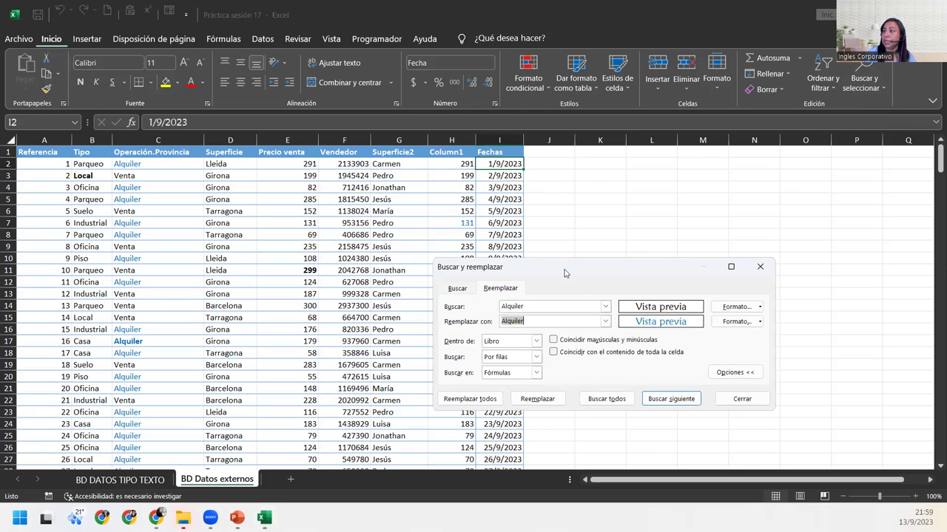
drag(565, 274, 212, 226)
double_click(189, 259)
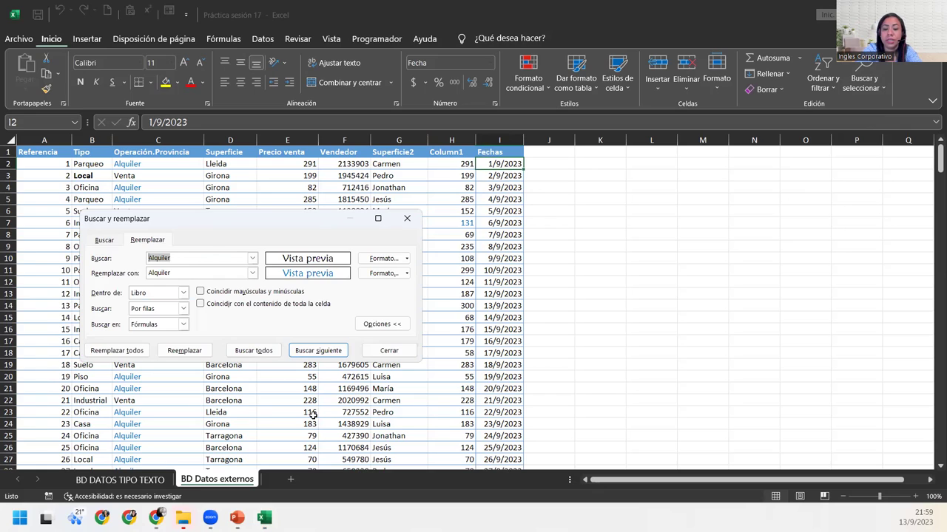
text(/9)
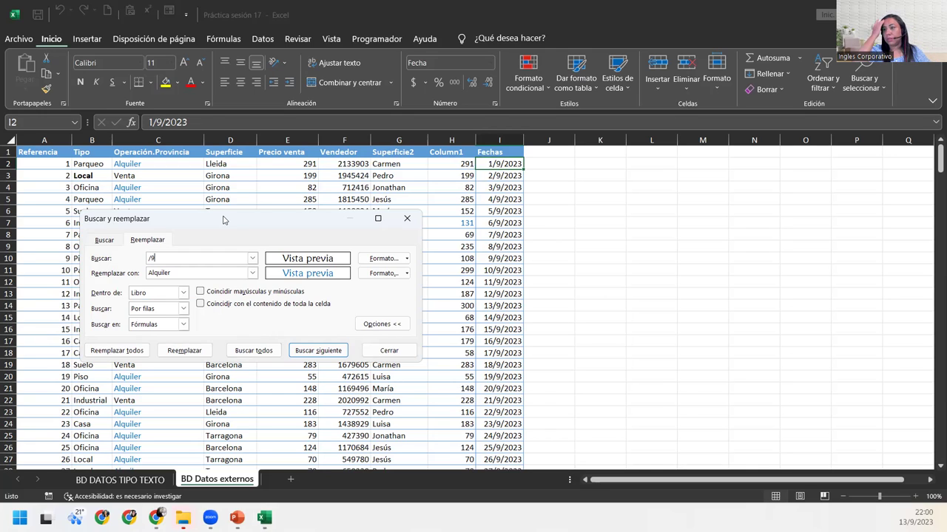
Step: Change the Reemplazar con text from Alquiler to /6 and clear formatting on both search and replacement
drag(203, 273, 126, 273)
key(Delete)
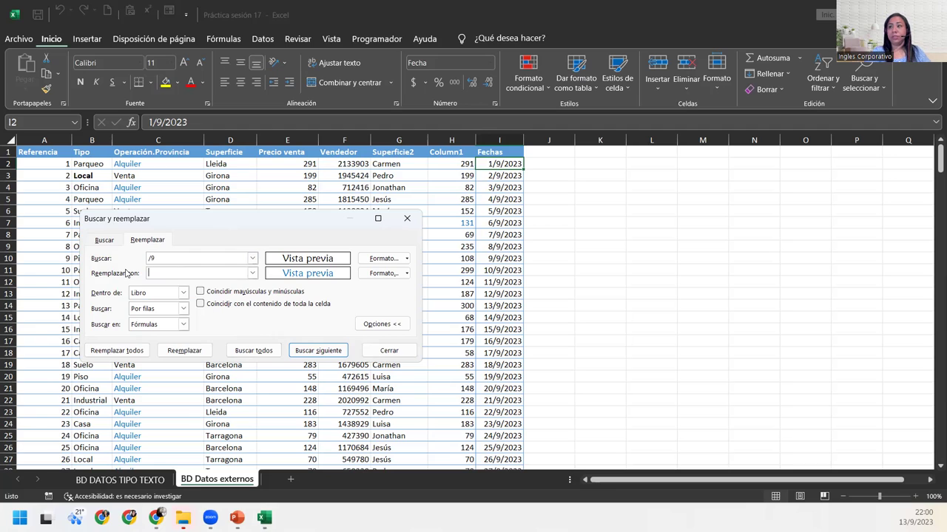
text(/6)
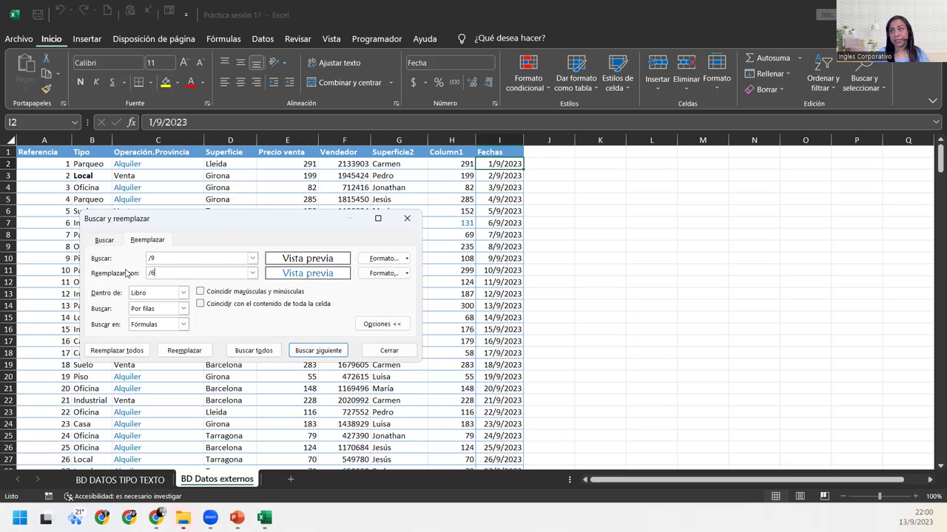
click(406, 273)
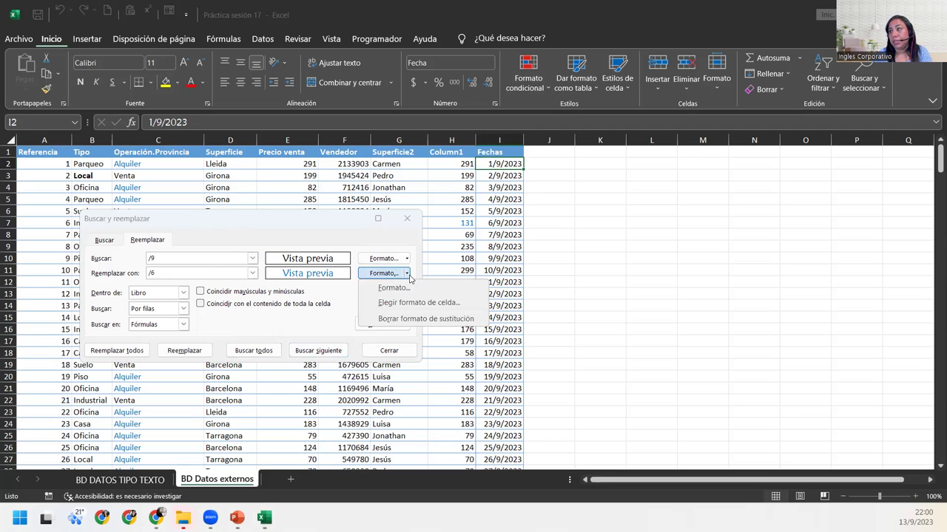
click(391, 319)
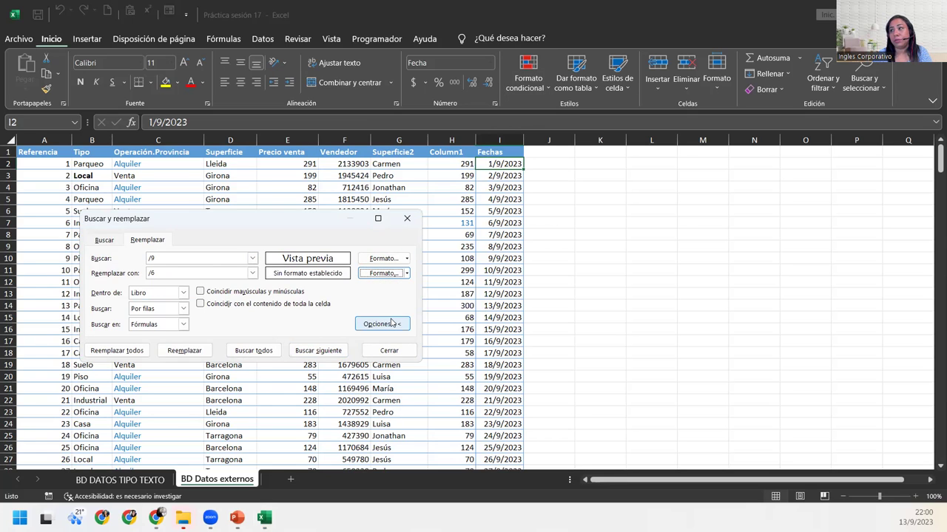
click(406, 258)
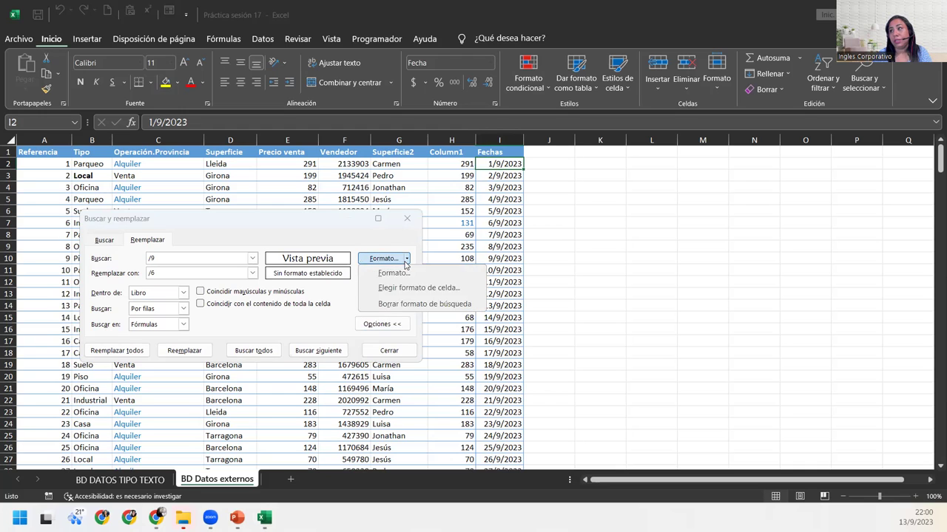
click(412, 304)
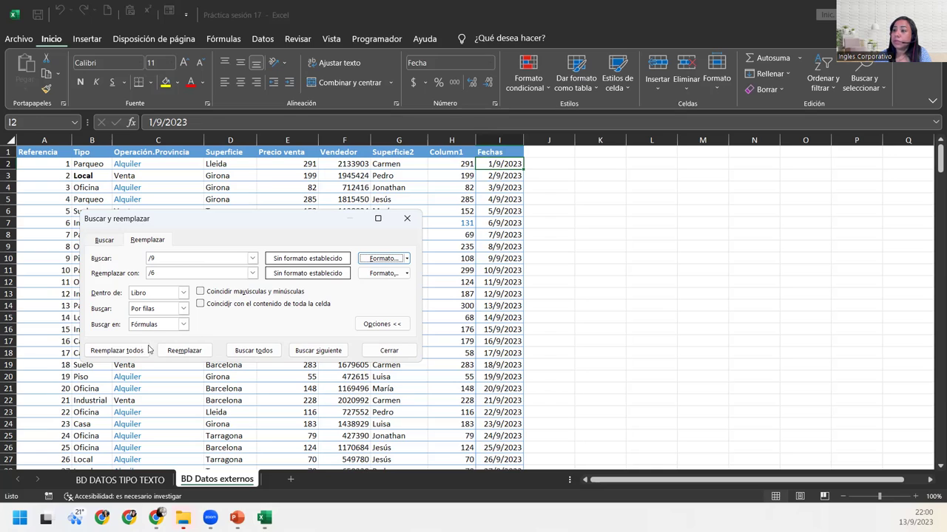
Step: Replace all 30 occurrences of /9 with /6 and close the dialog
click(122, 351)
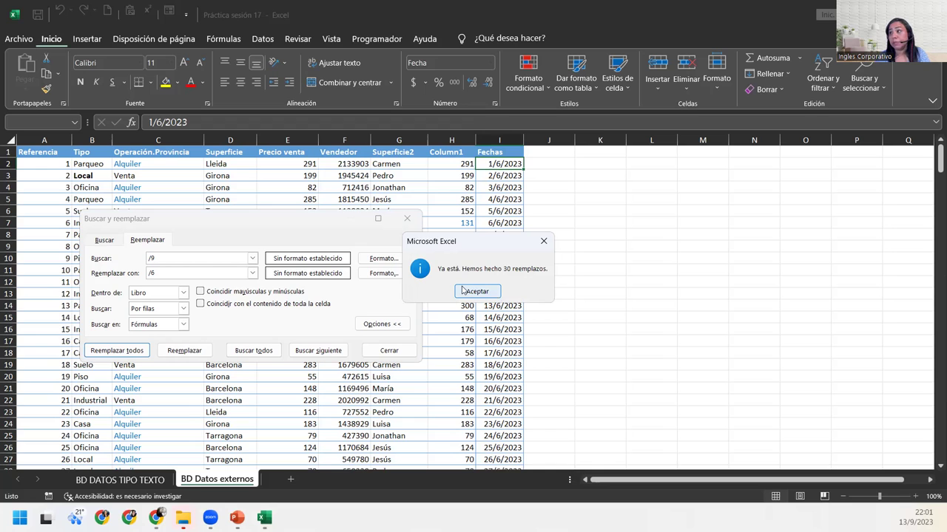
click(496, 295)
click(407, 218)
Step: Verify the Fechas dates now read June, e.g. 30/6/2023 in I31, then advance the slideshow
click(493, 199)
click(500, 294)
scroll(511, 355, down, 5)
click(501, 329)
scroll(501, 329, up, 2)
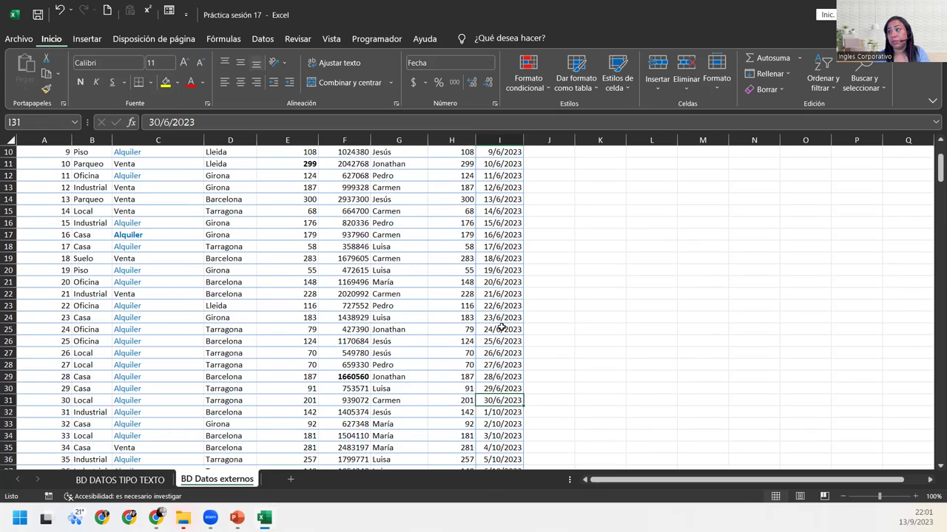
scroll(501, 329, up, 3)
scroll(501, 327, down, 8)
scroll(502, 328, down, 1)
scroll(501, 328, down, 5)
scroll(501, 328, down, 5)
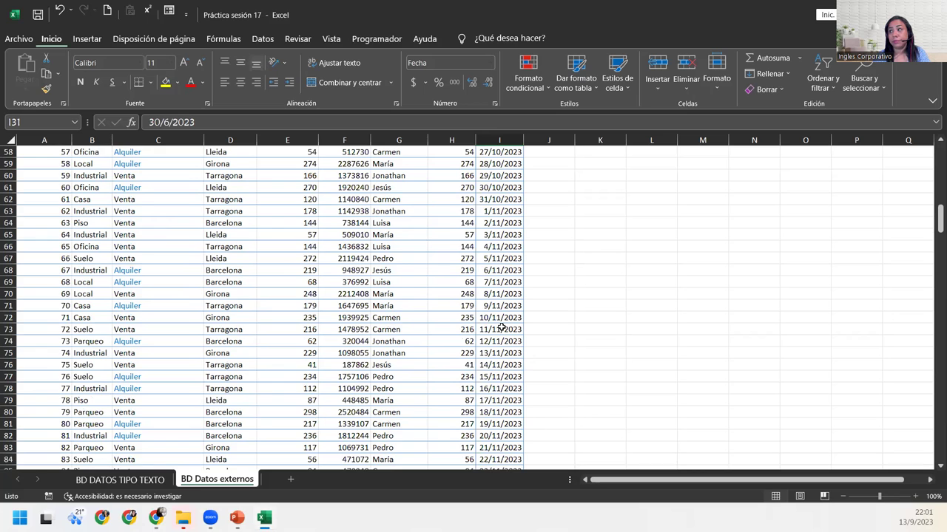
scroll(502, 327, up, 5)
scroll(501, 328, up, 6)
scroll(502, 328, up, 8)
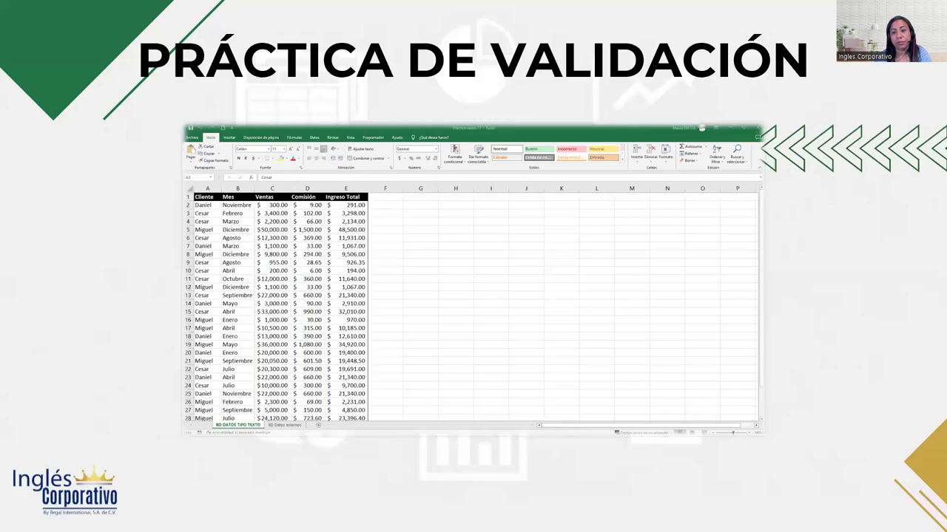
key(Right)
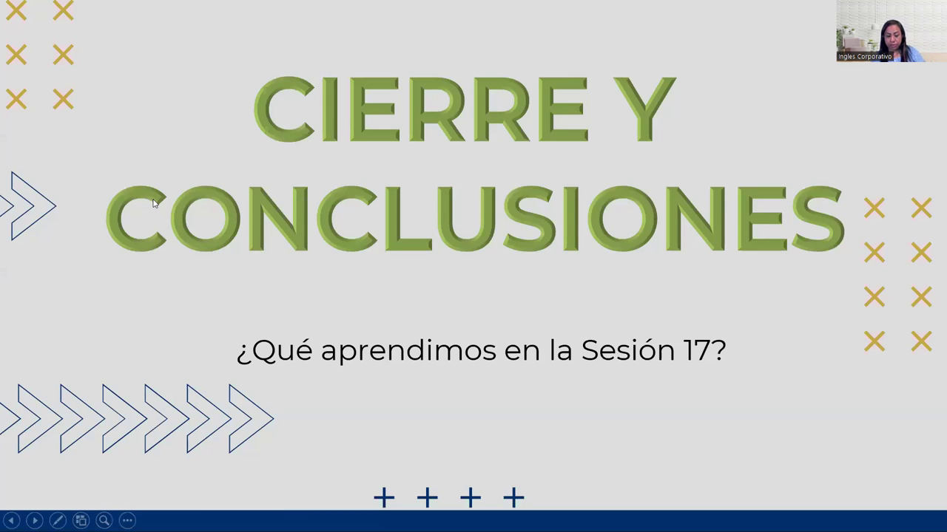